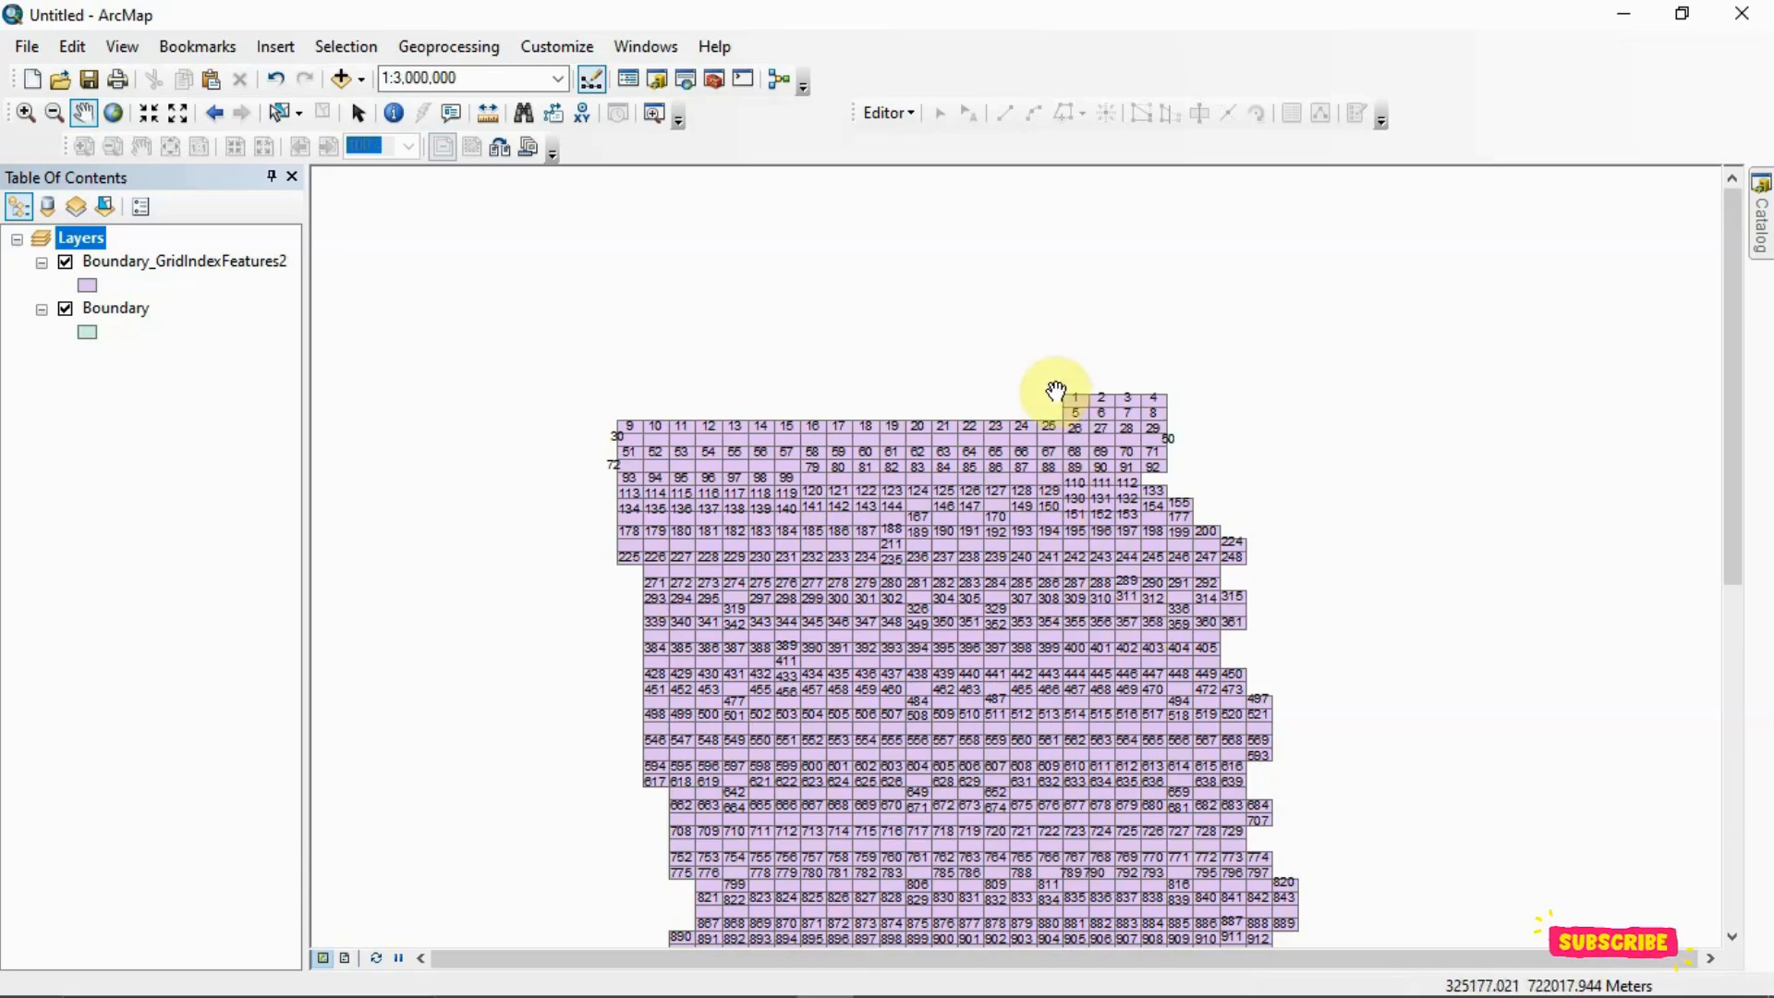
Hide the Boundary_GridIndexFeatures2 layer to inspect the whole Boundary polygon, and show the grid again
scroll(1056, 391, up, 3)
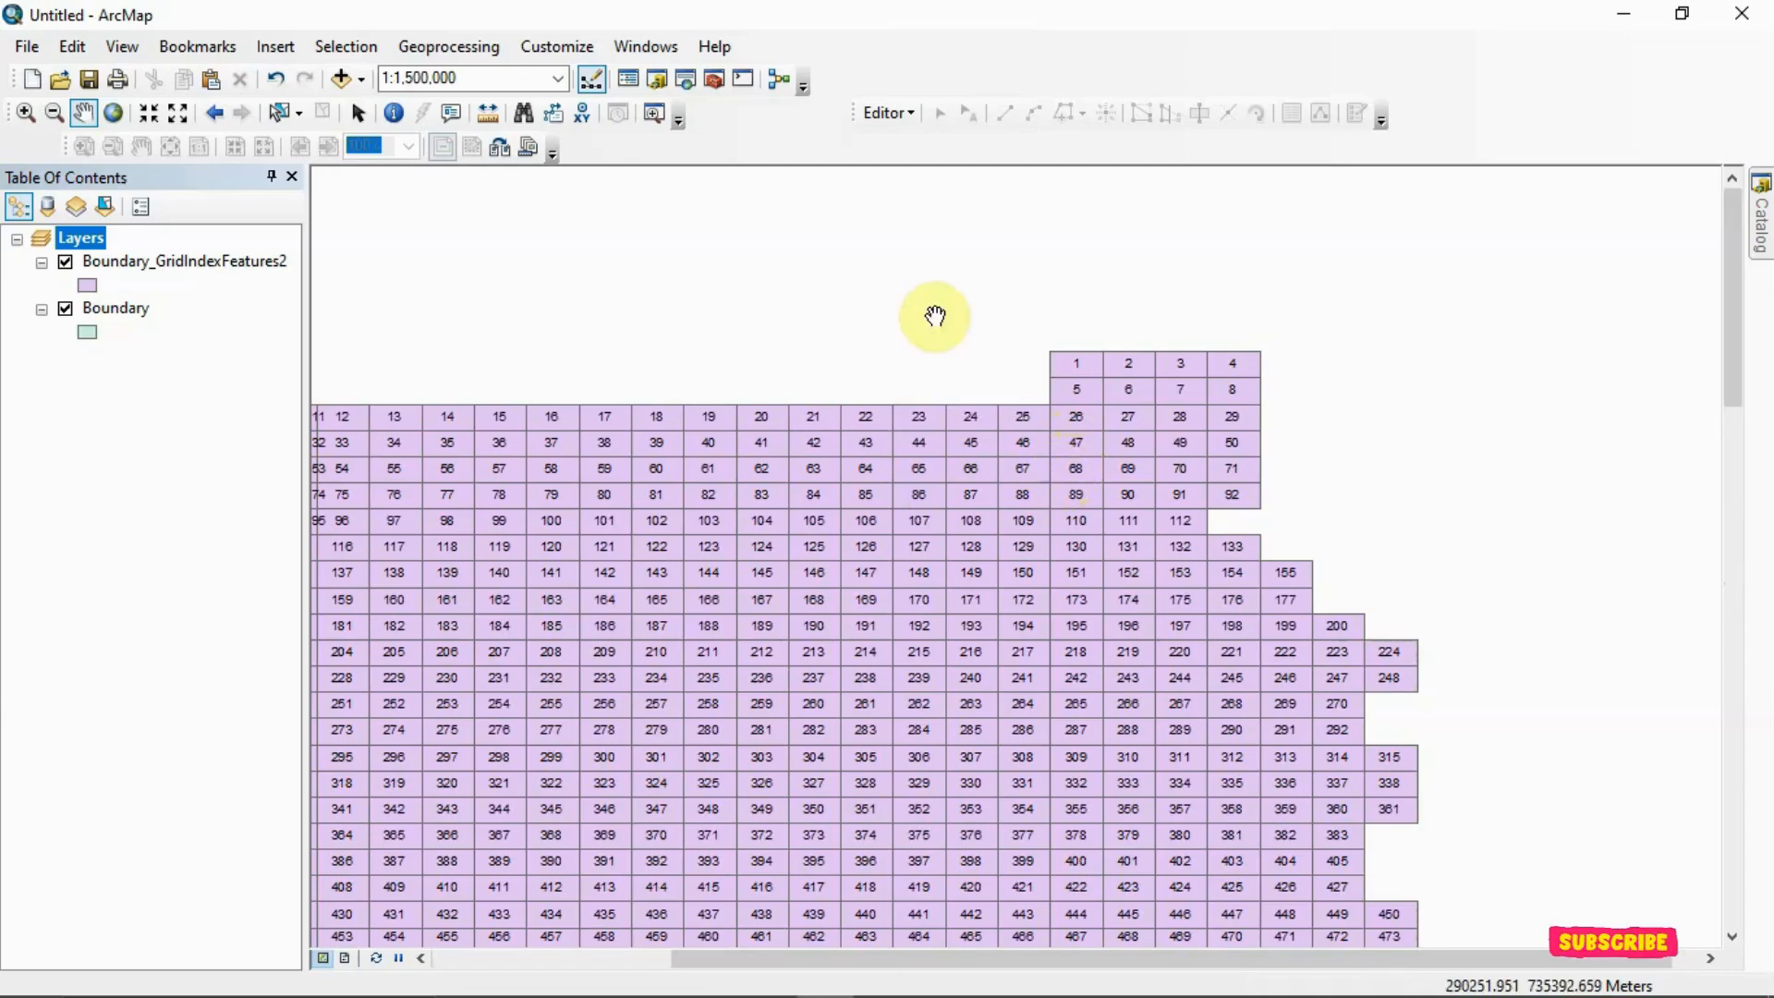
scroll(1004, 508, down, 4)
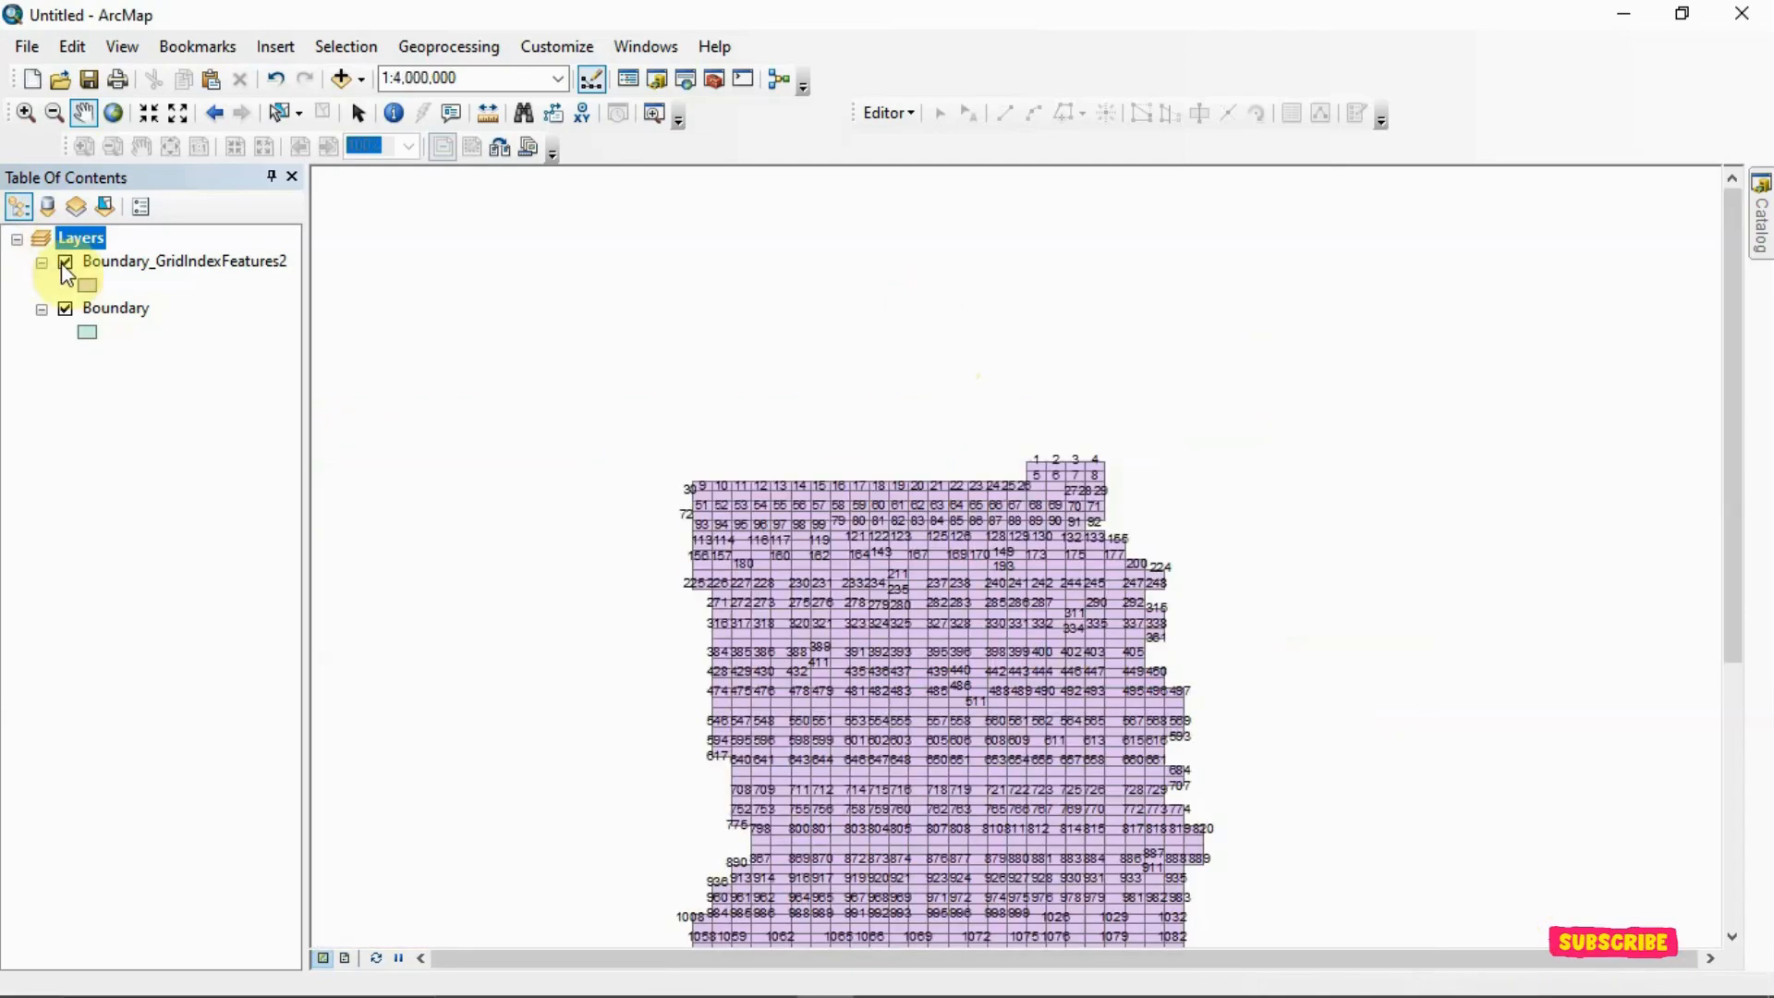
click(63, 262)
drag(967, 684, 979, 428)
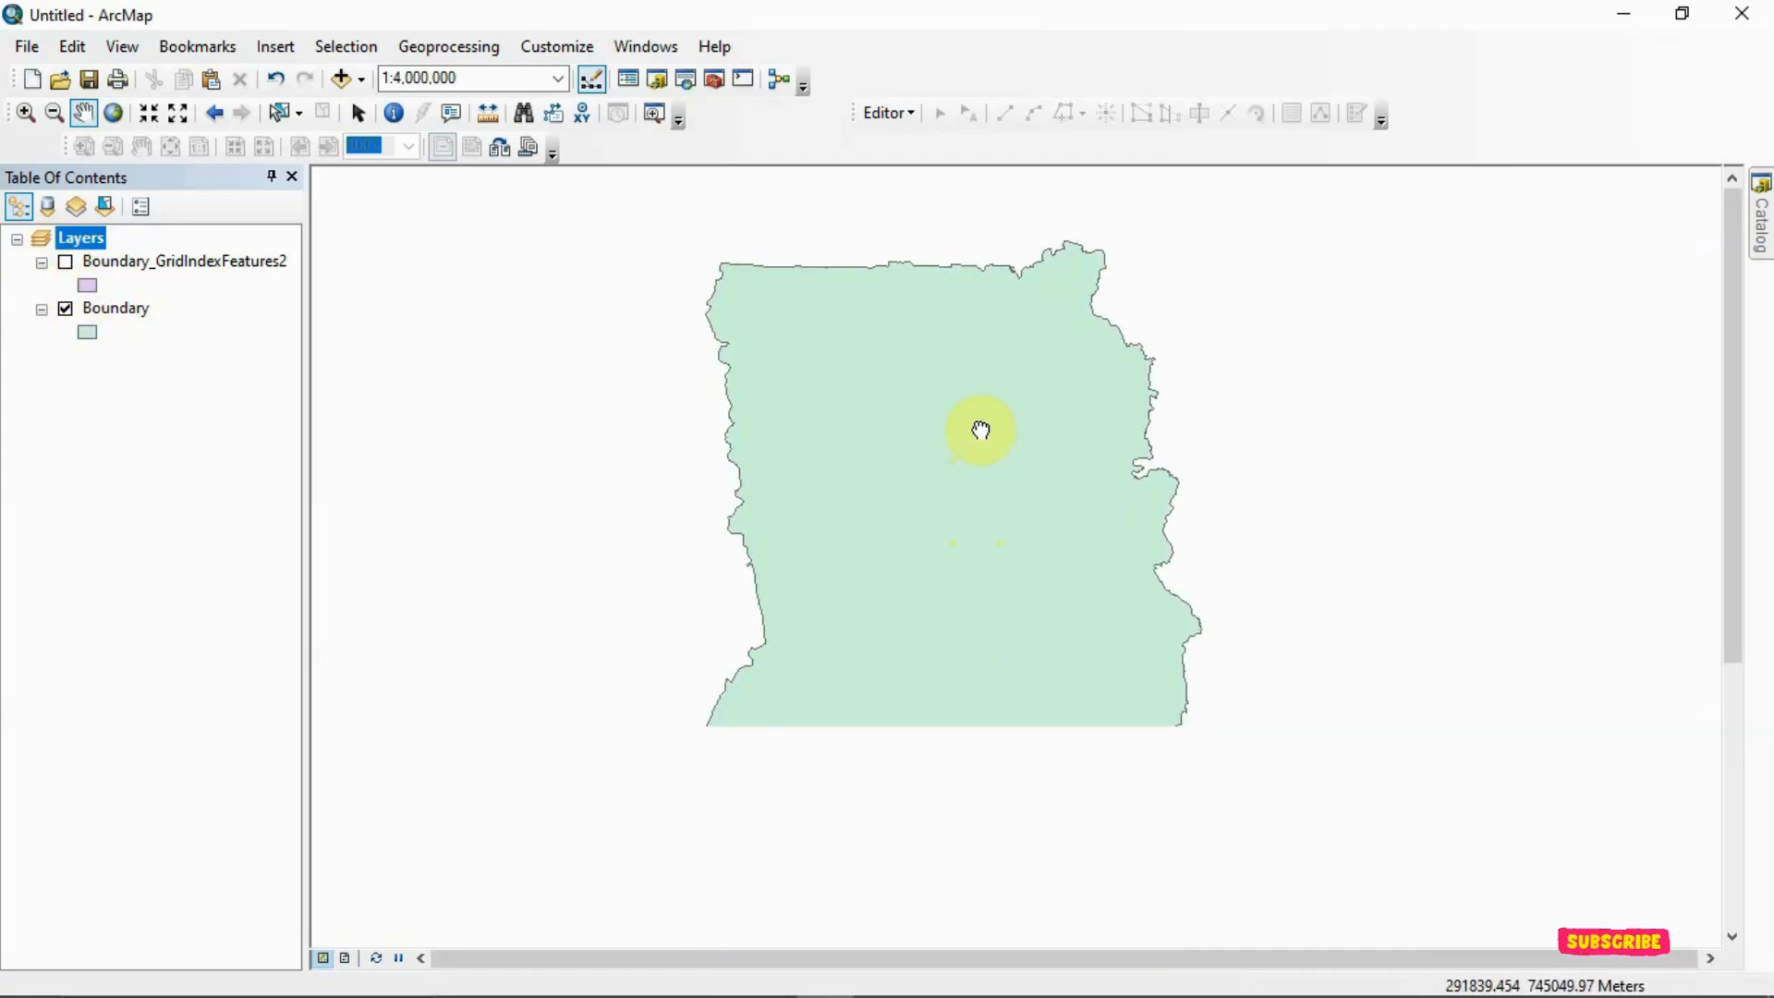
scroll(981, 429, up, 2)
scroll(946, 483, down, 3)
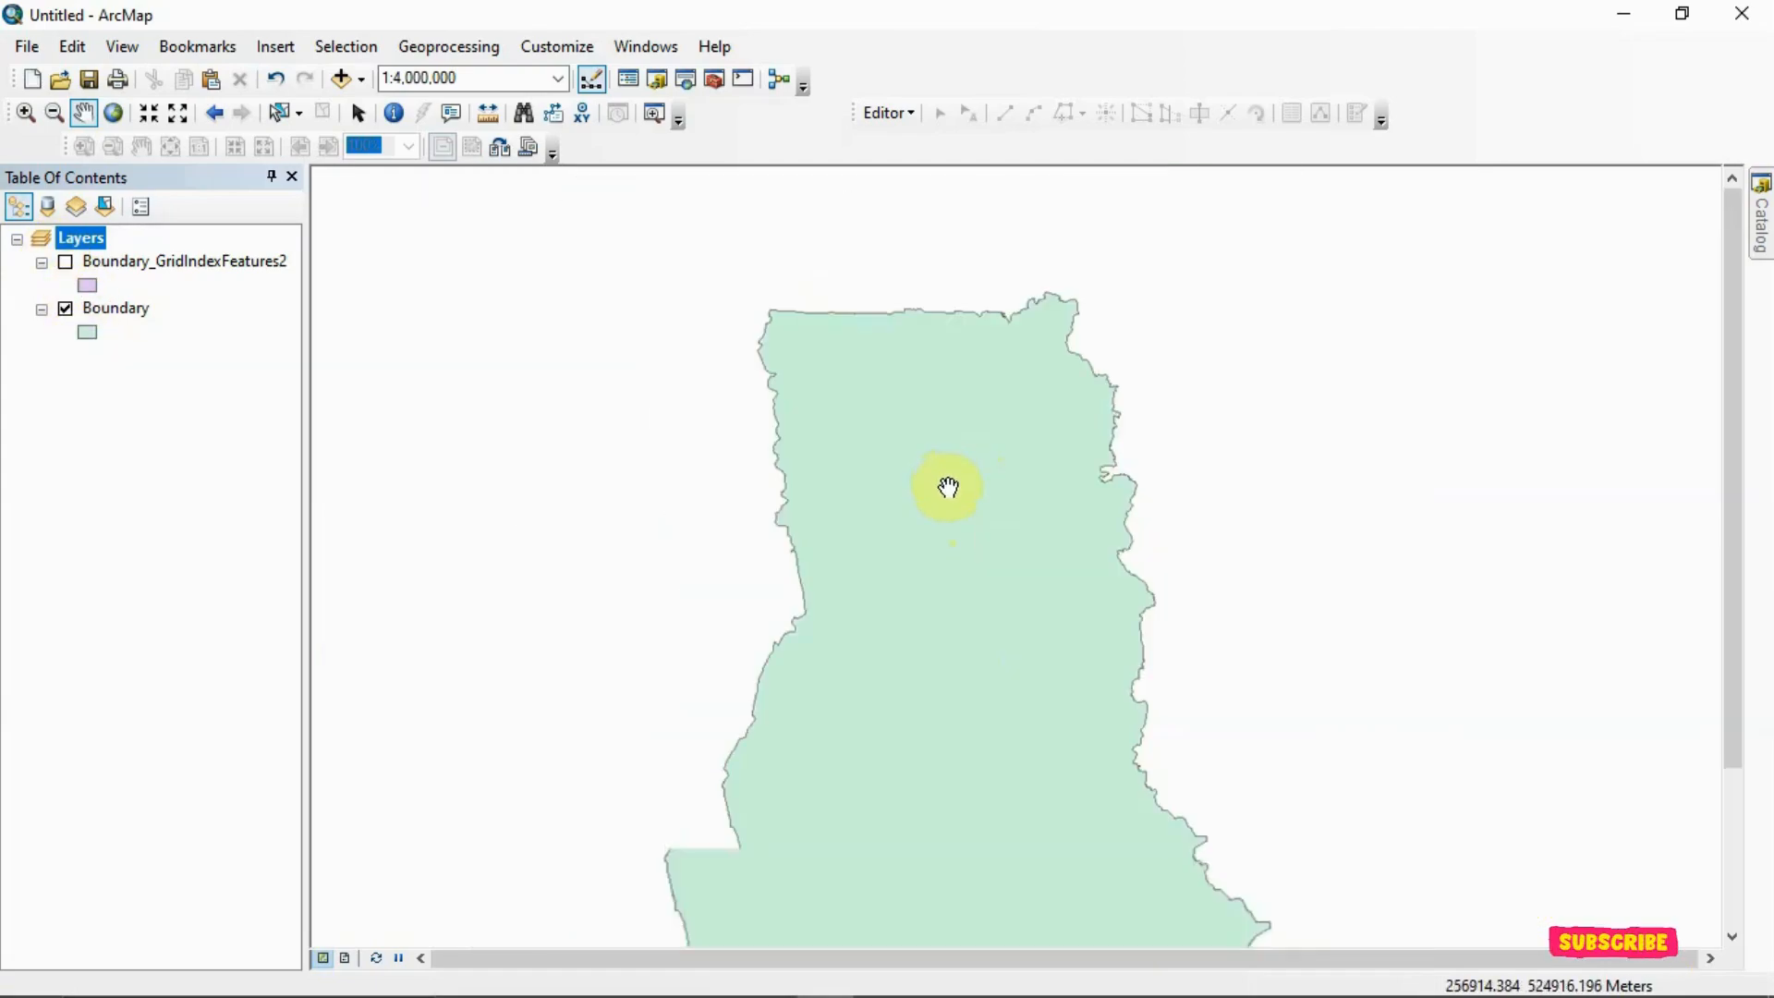
scroll(985, 720, down, 1)
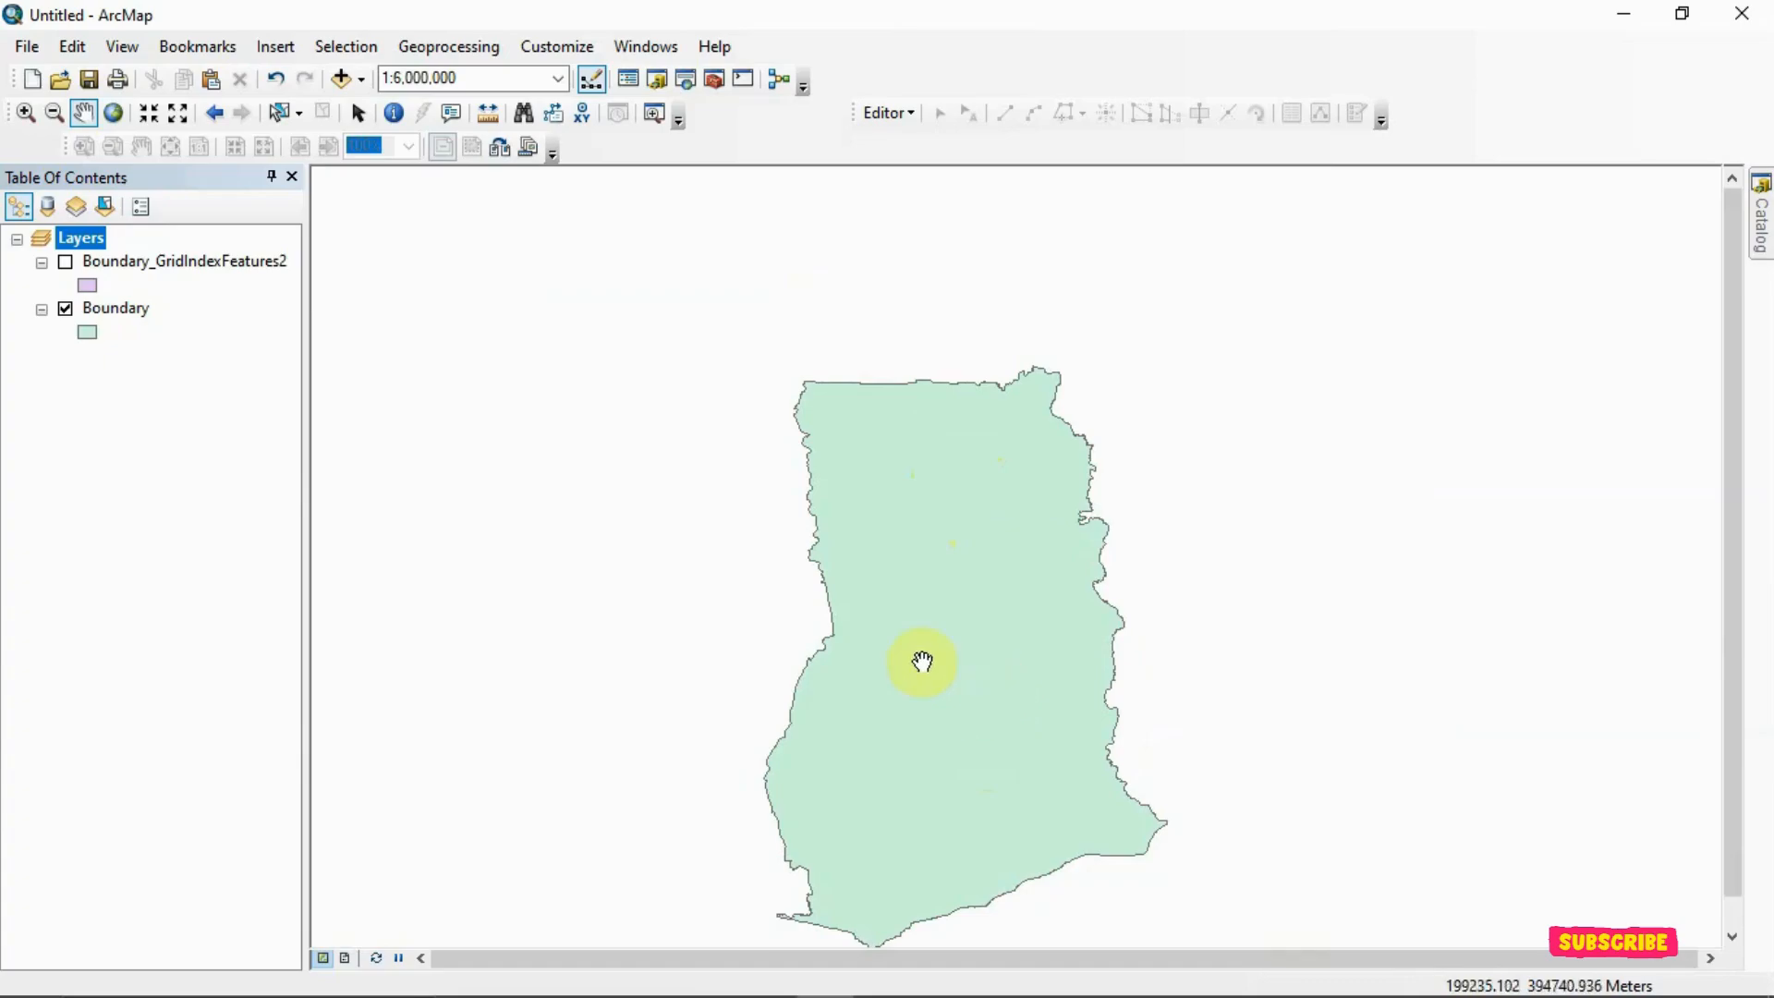
drag(913, 714, 921, 636)
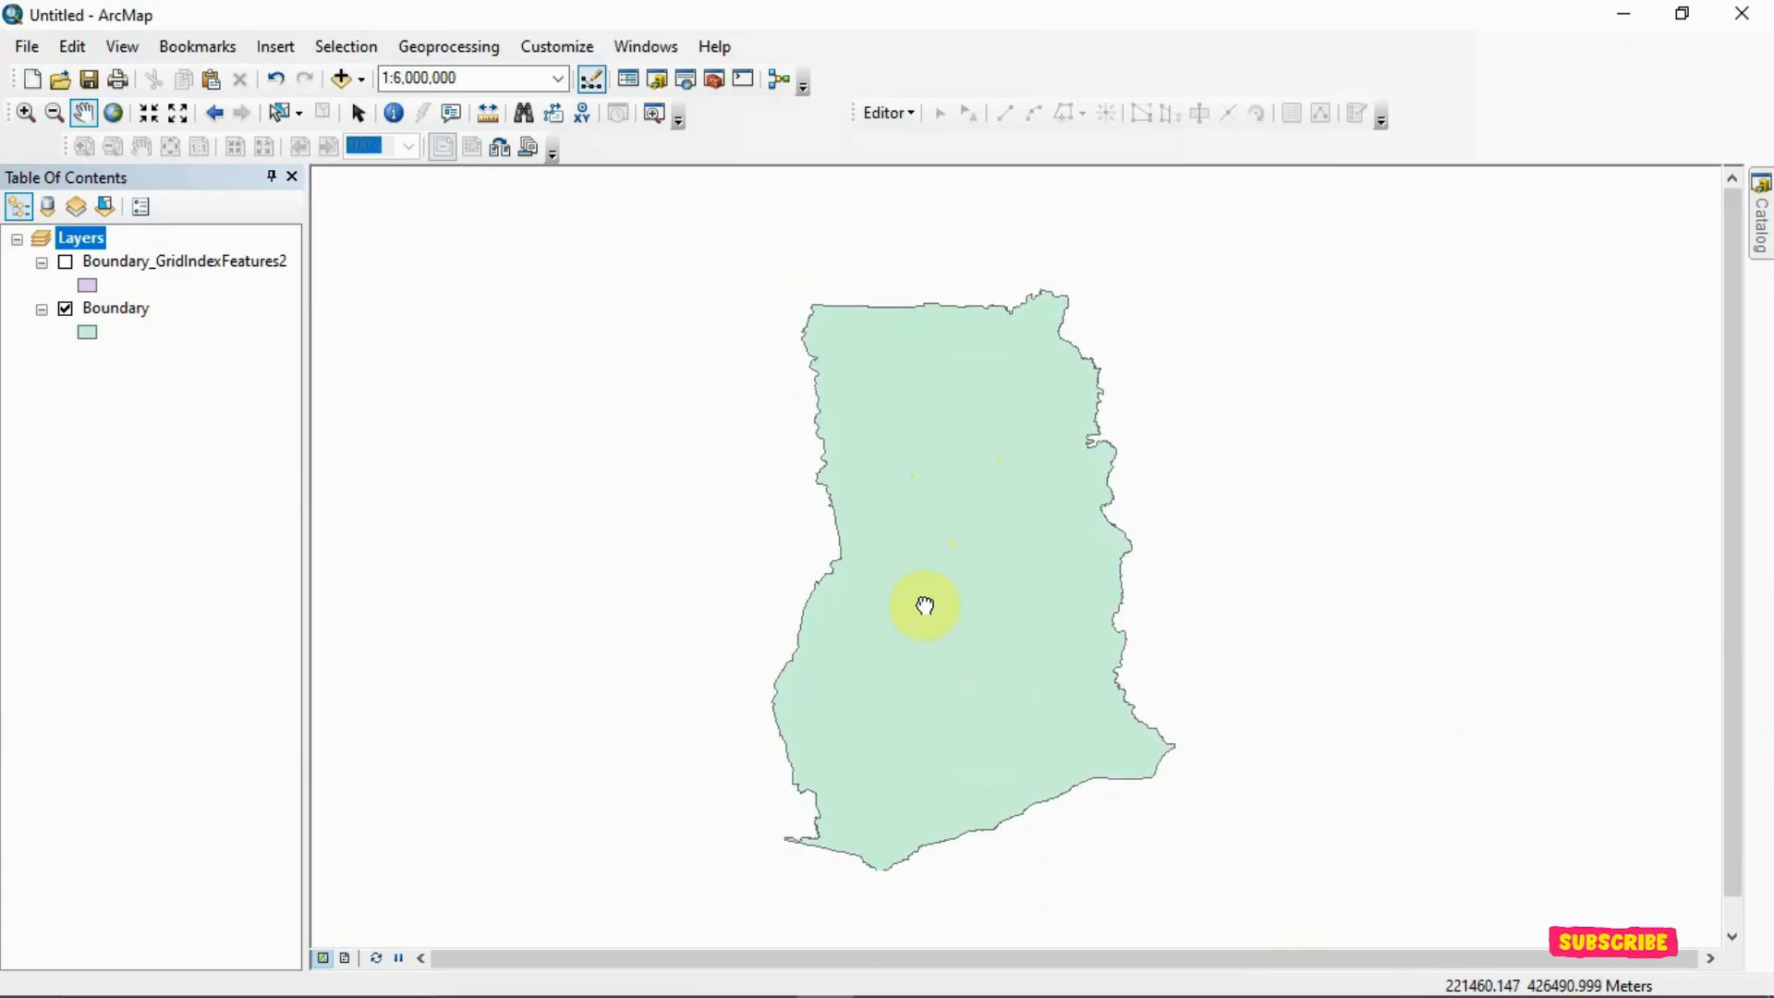
click(66, 264)
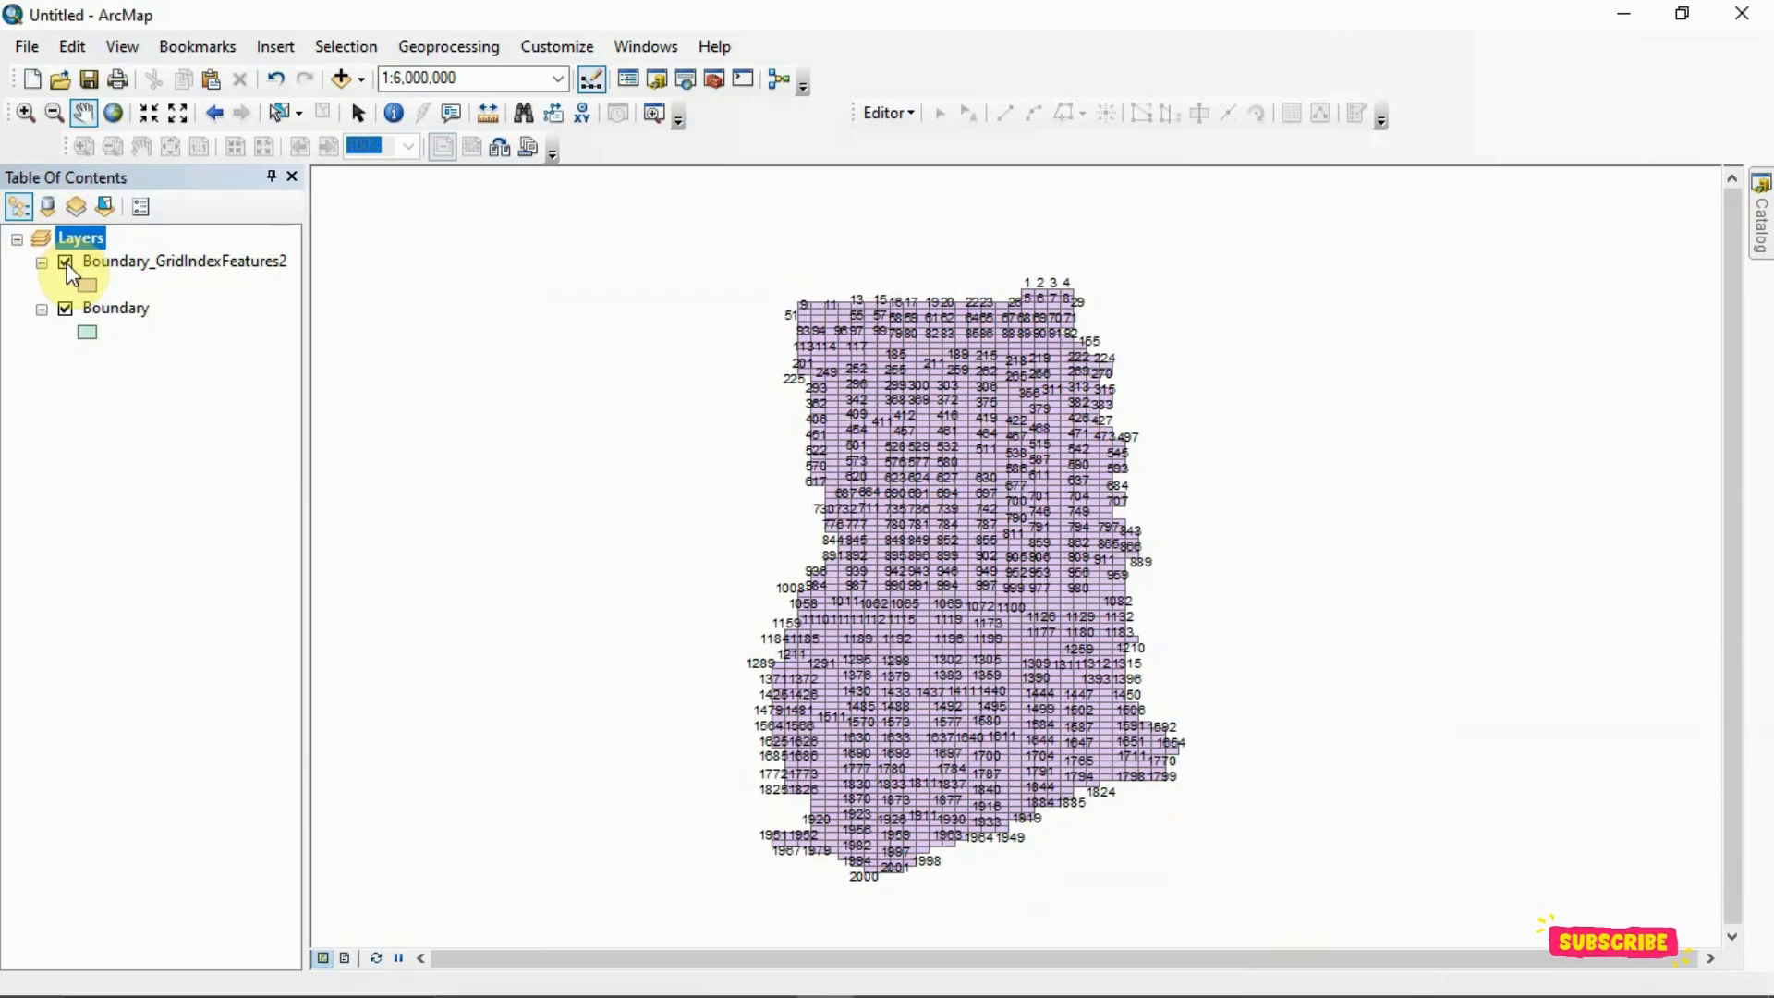
Examine the cell layout and page numbering of the grid index covering the boundary
scroll(952, 399, down, 2)
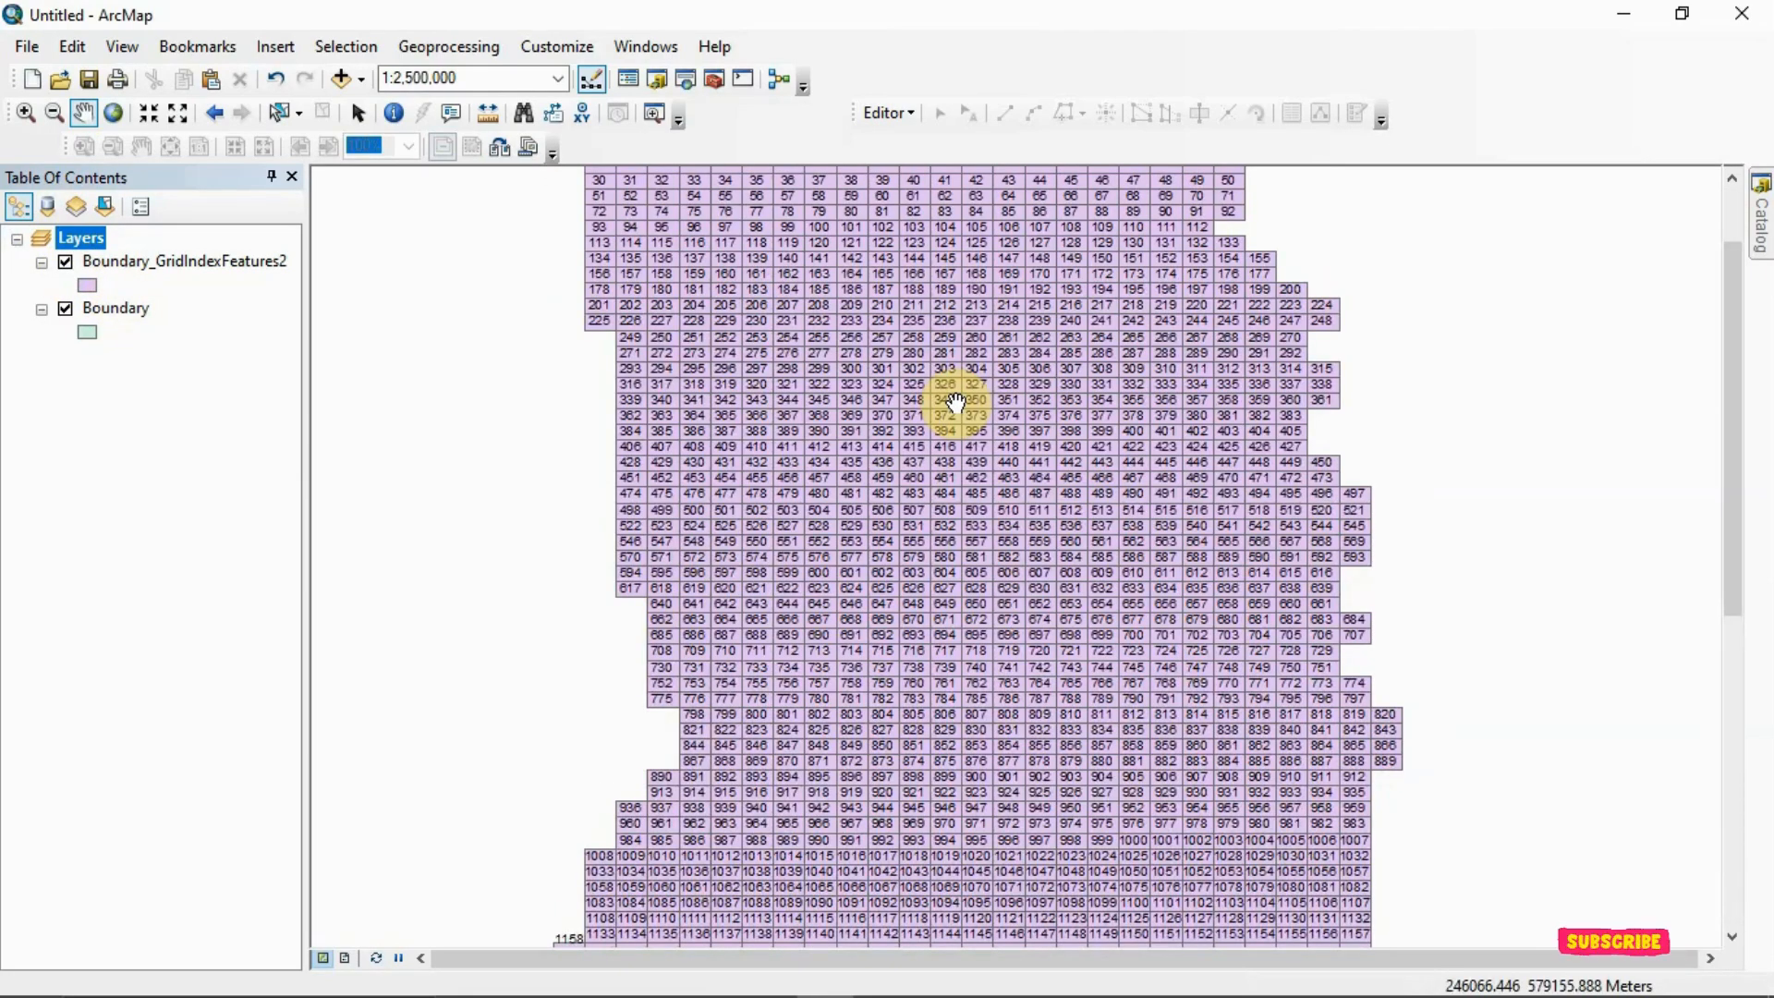
drag(1039, 399, 1065, 560)
drag(1030, 313, 1024, 353)
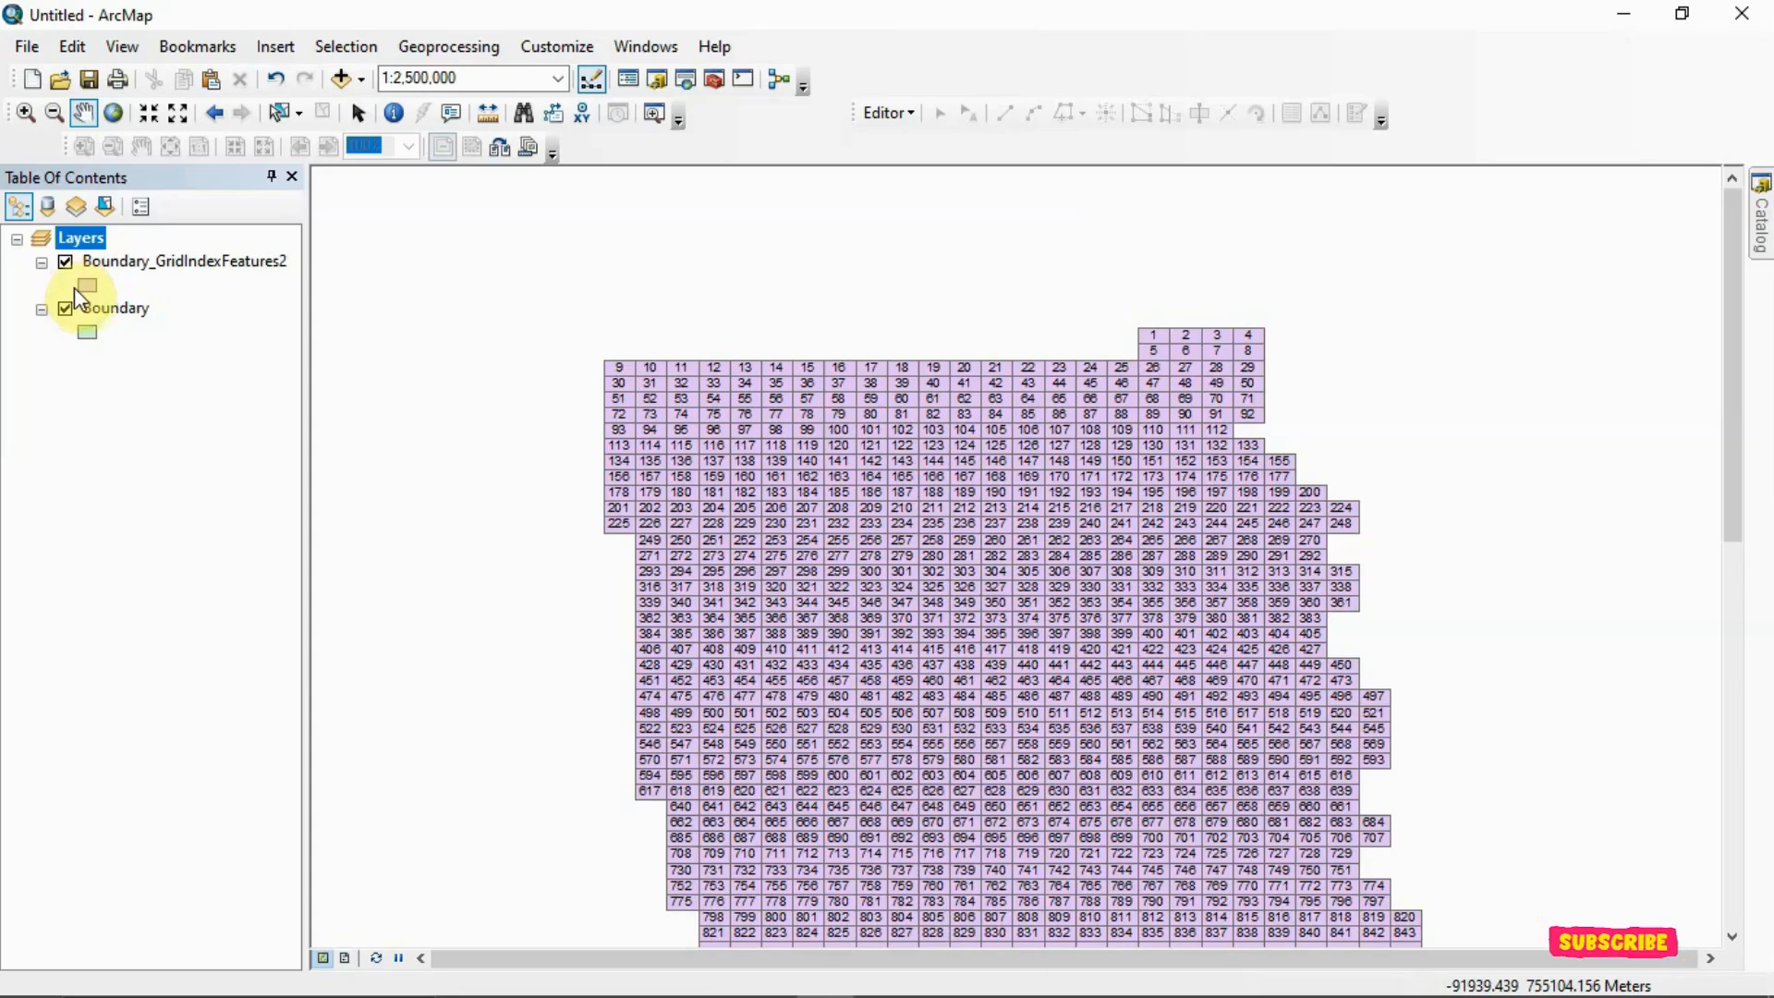
scroll(1067, 448, up, 5)
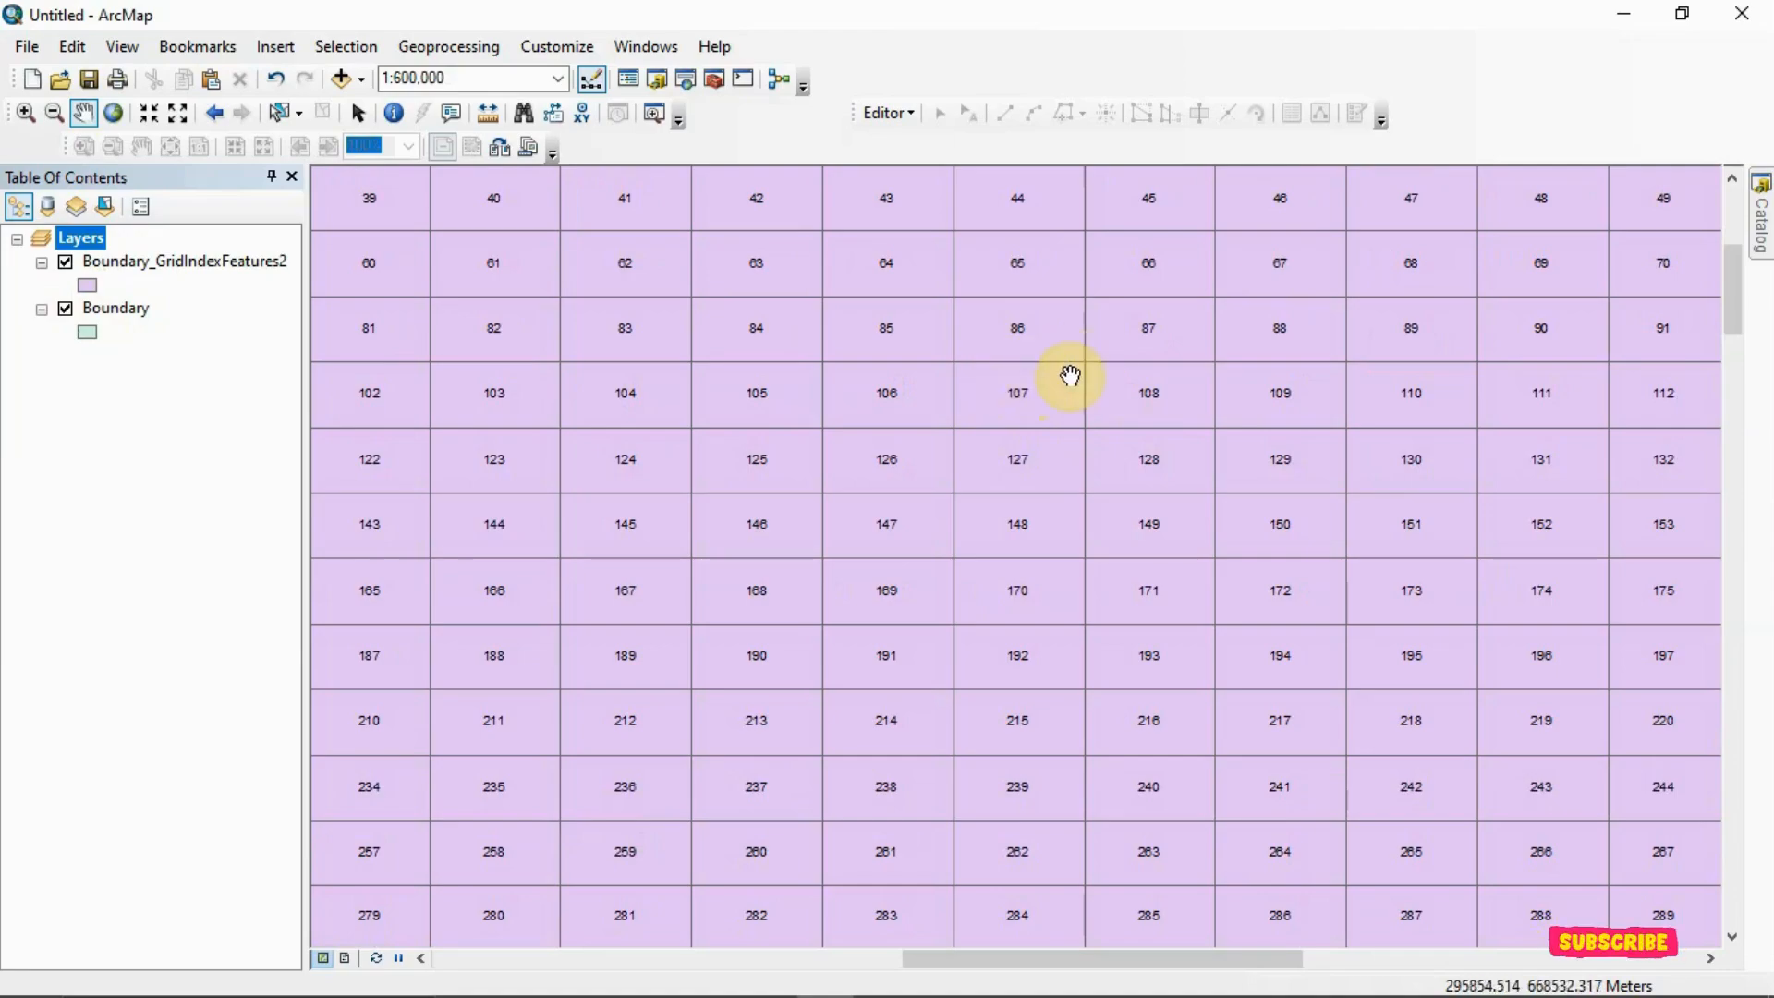
scroll(1085, 421, down, 2)
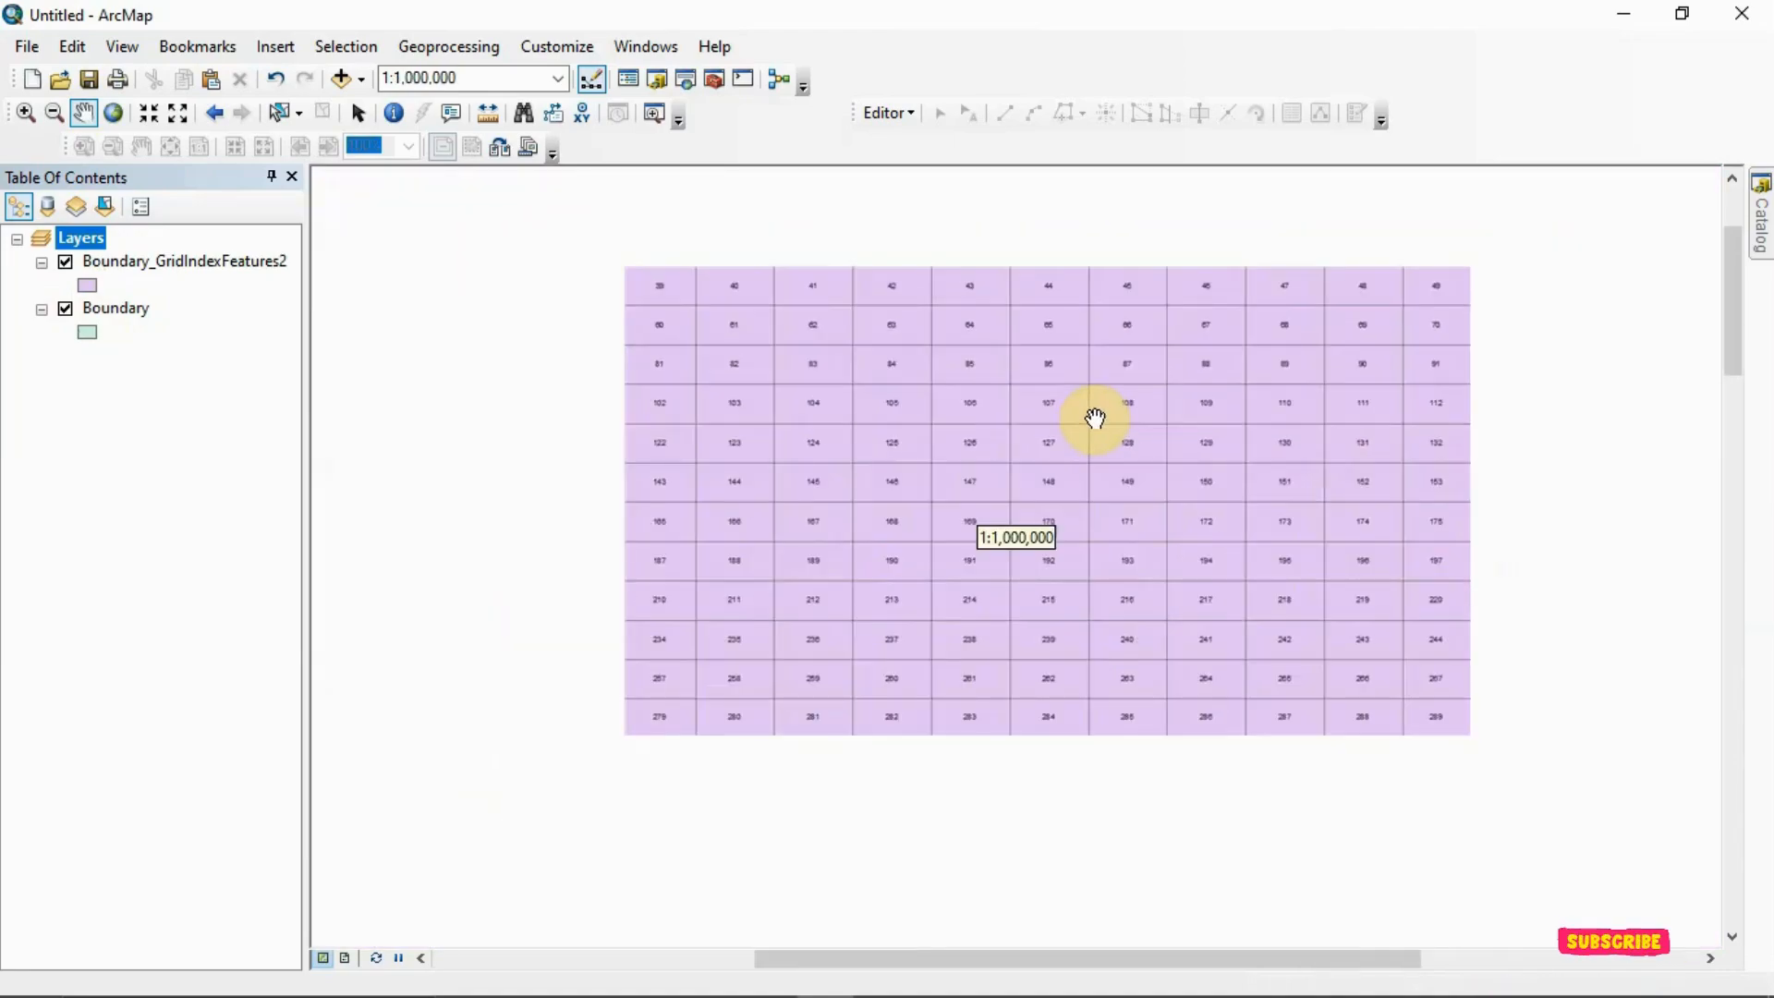
scroll(1095, 419, down, 2)
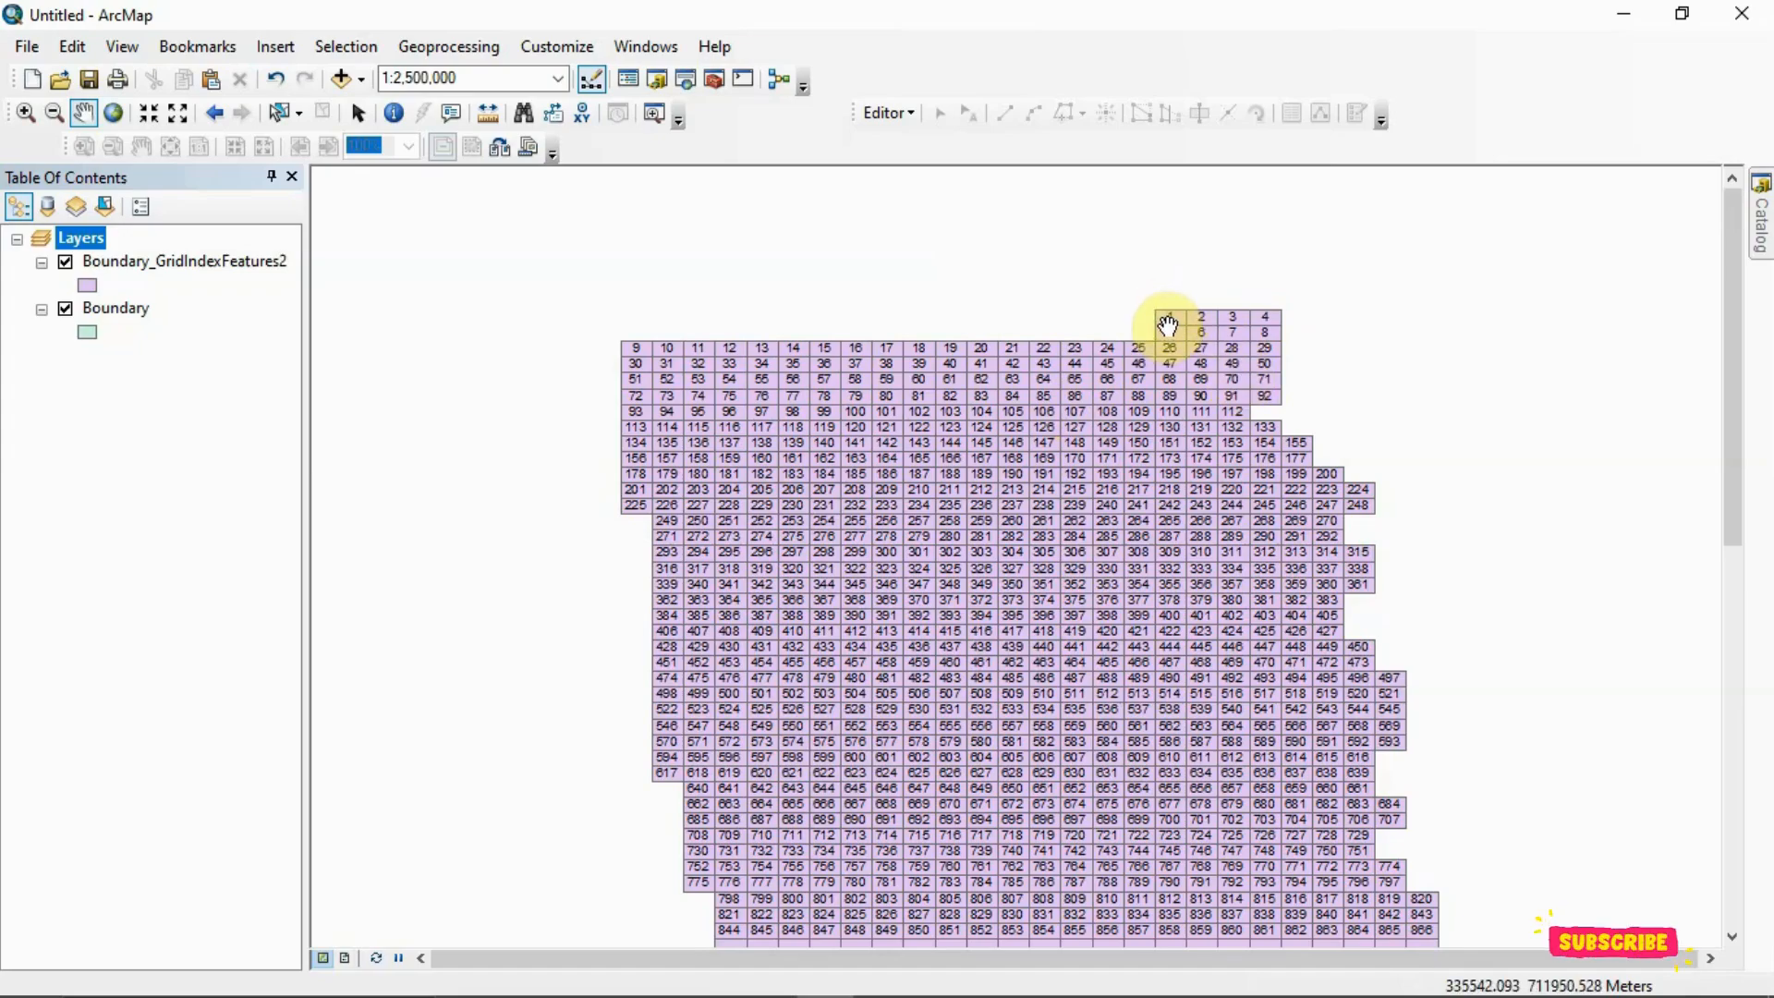
scroll(1168, 323, down, 3)
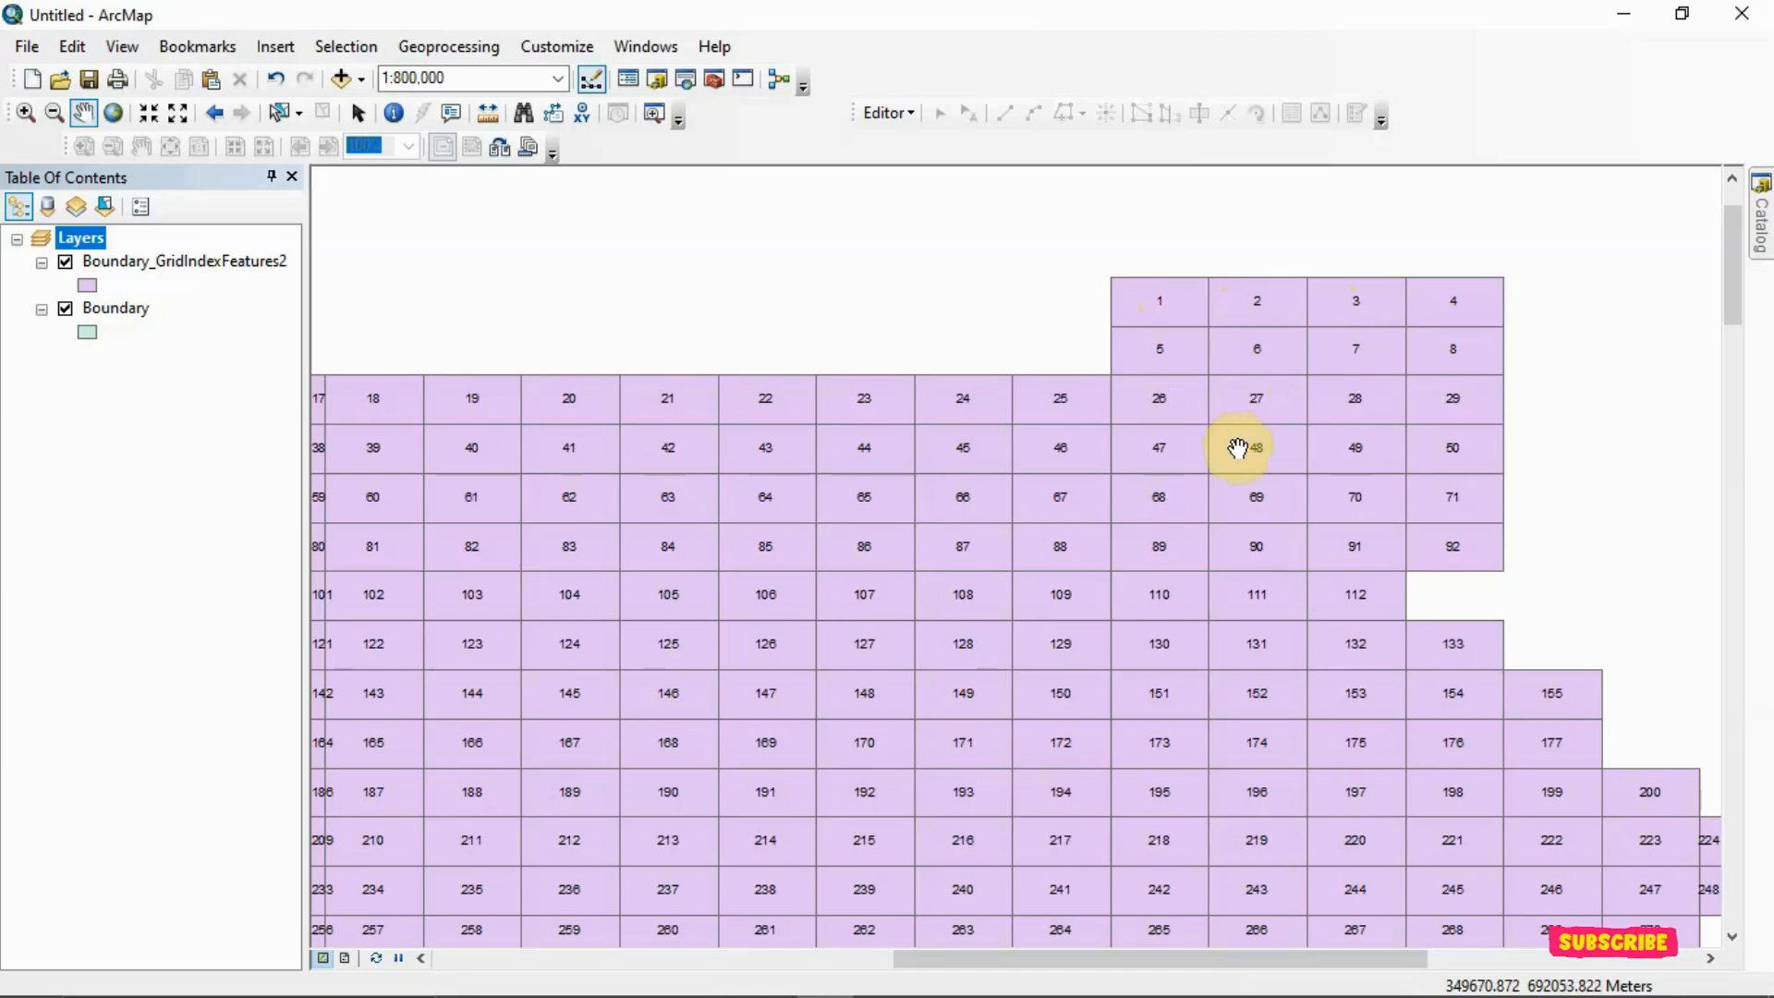
scroll(1226, 527, down, 2)
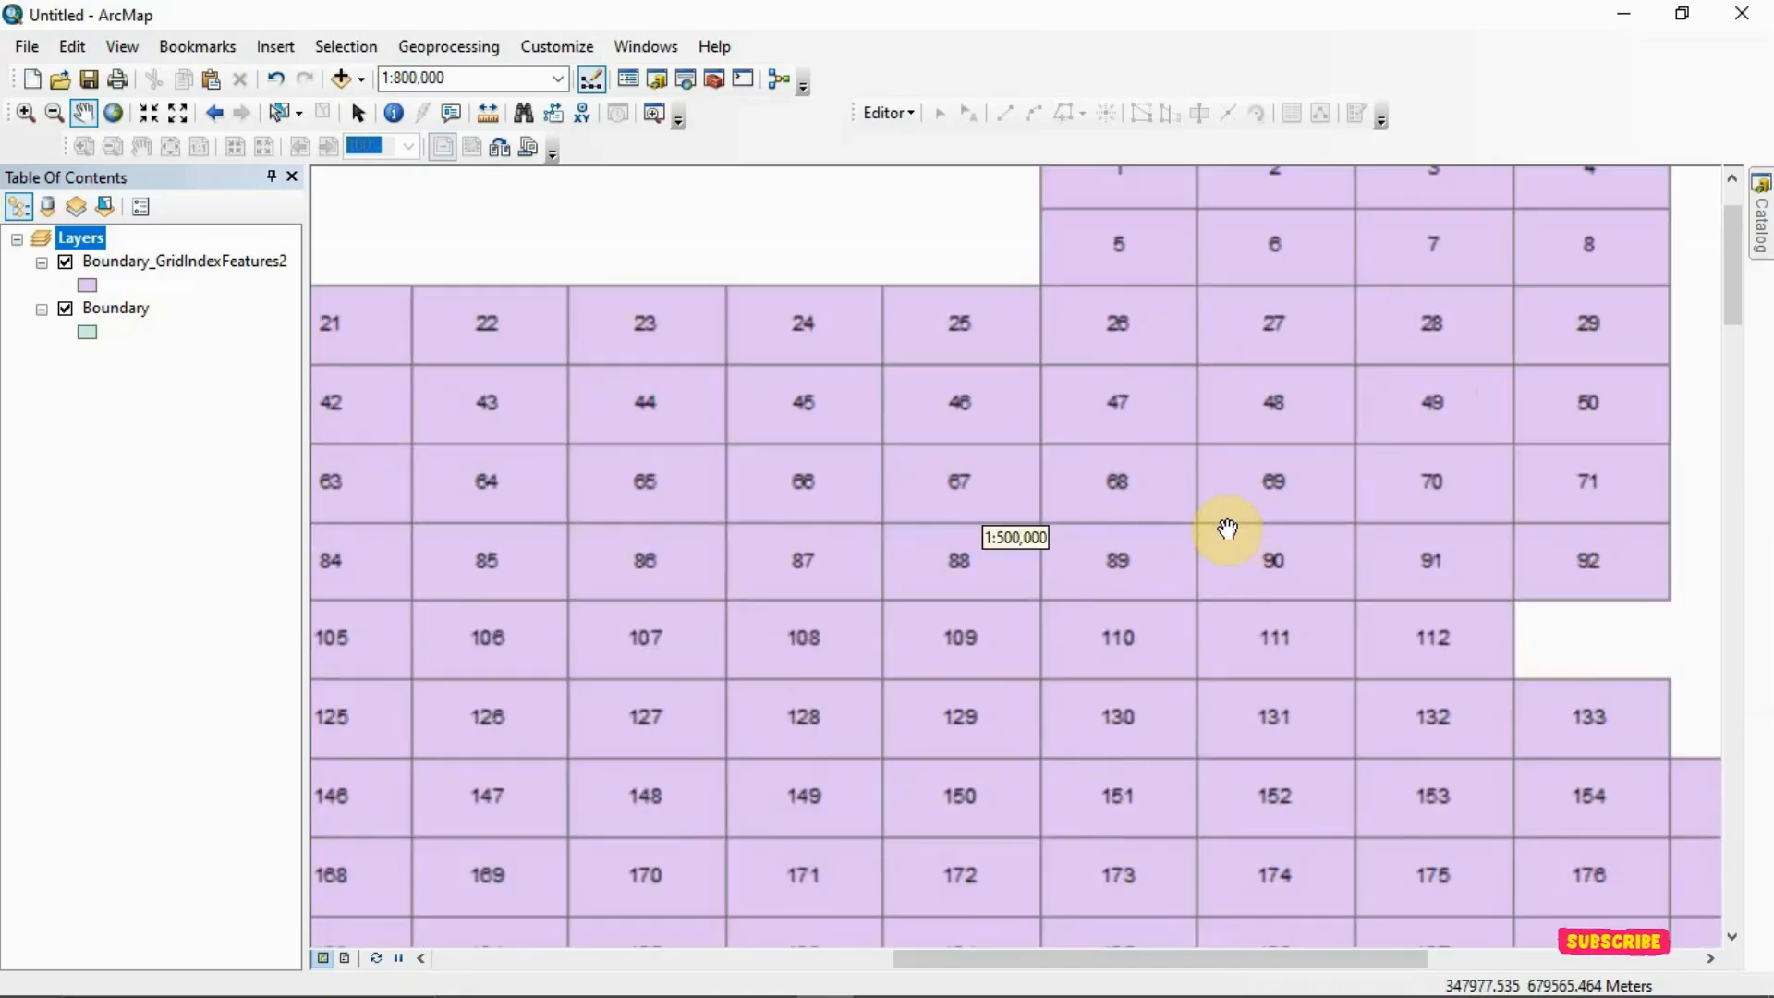
scroll(1227, 530, up, 7)
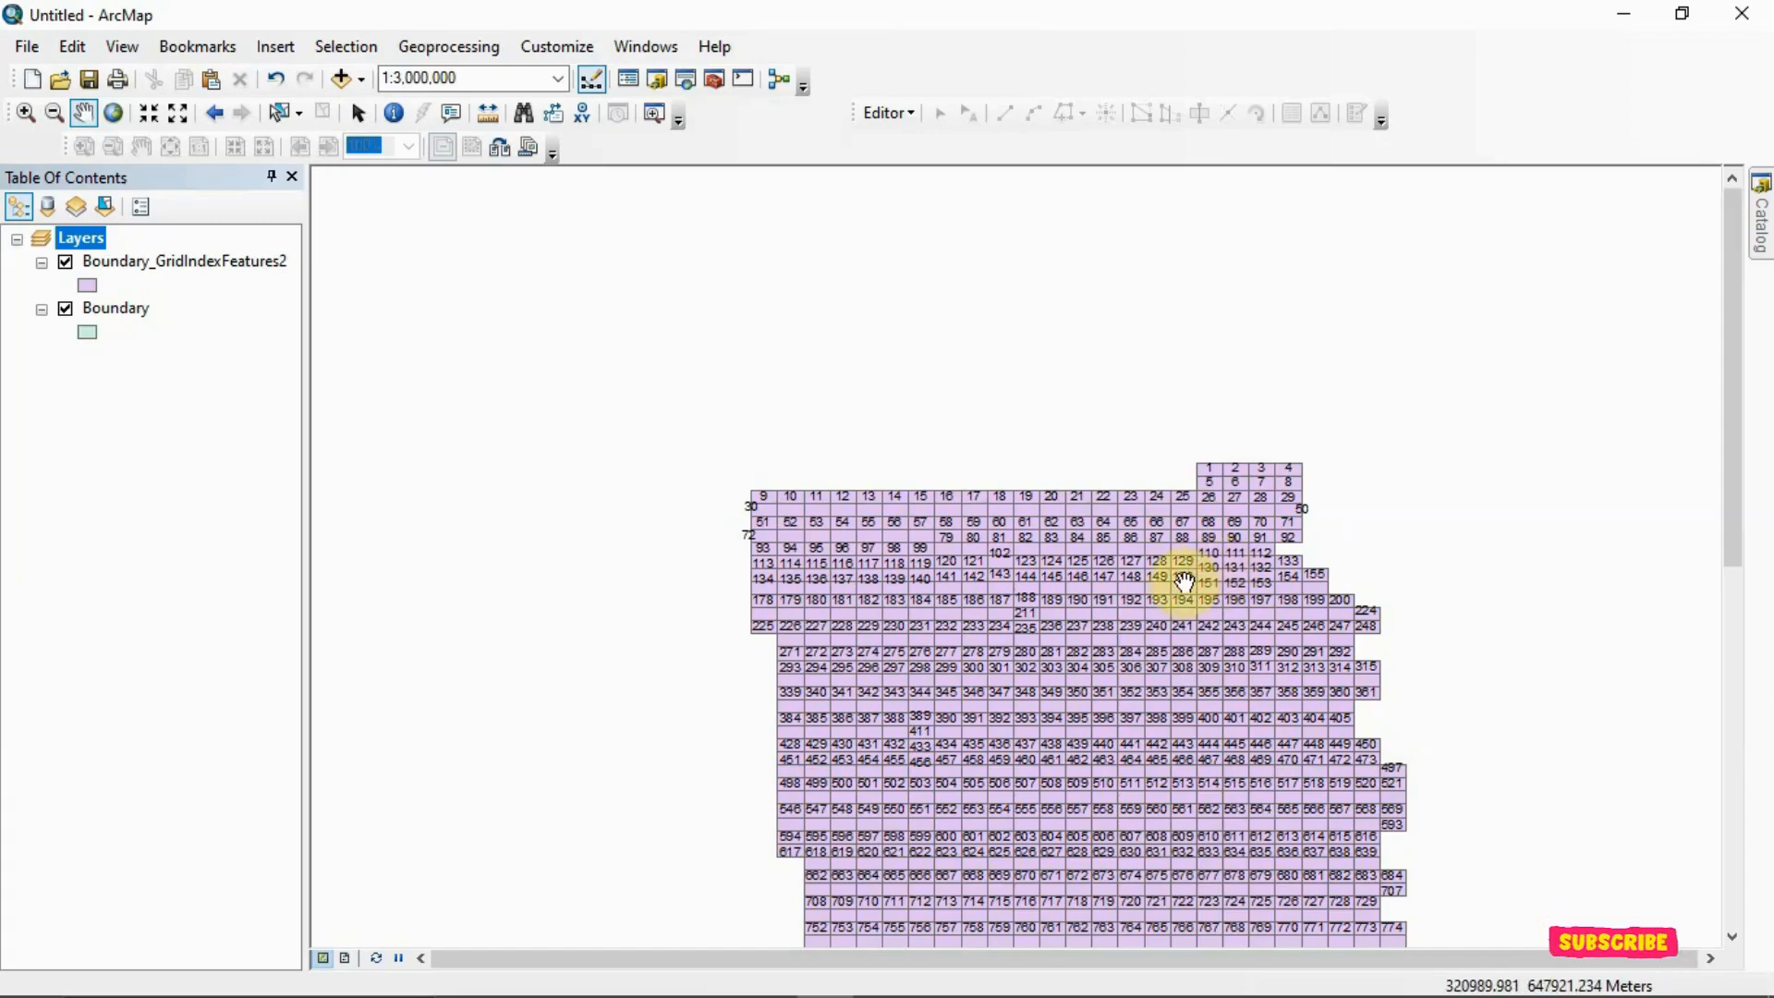
scroll(1181, 580, up, 3)
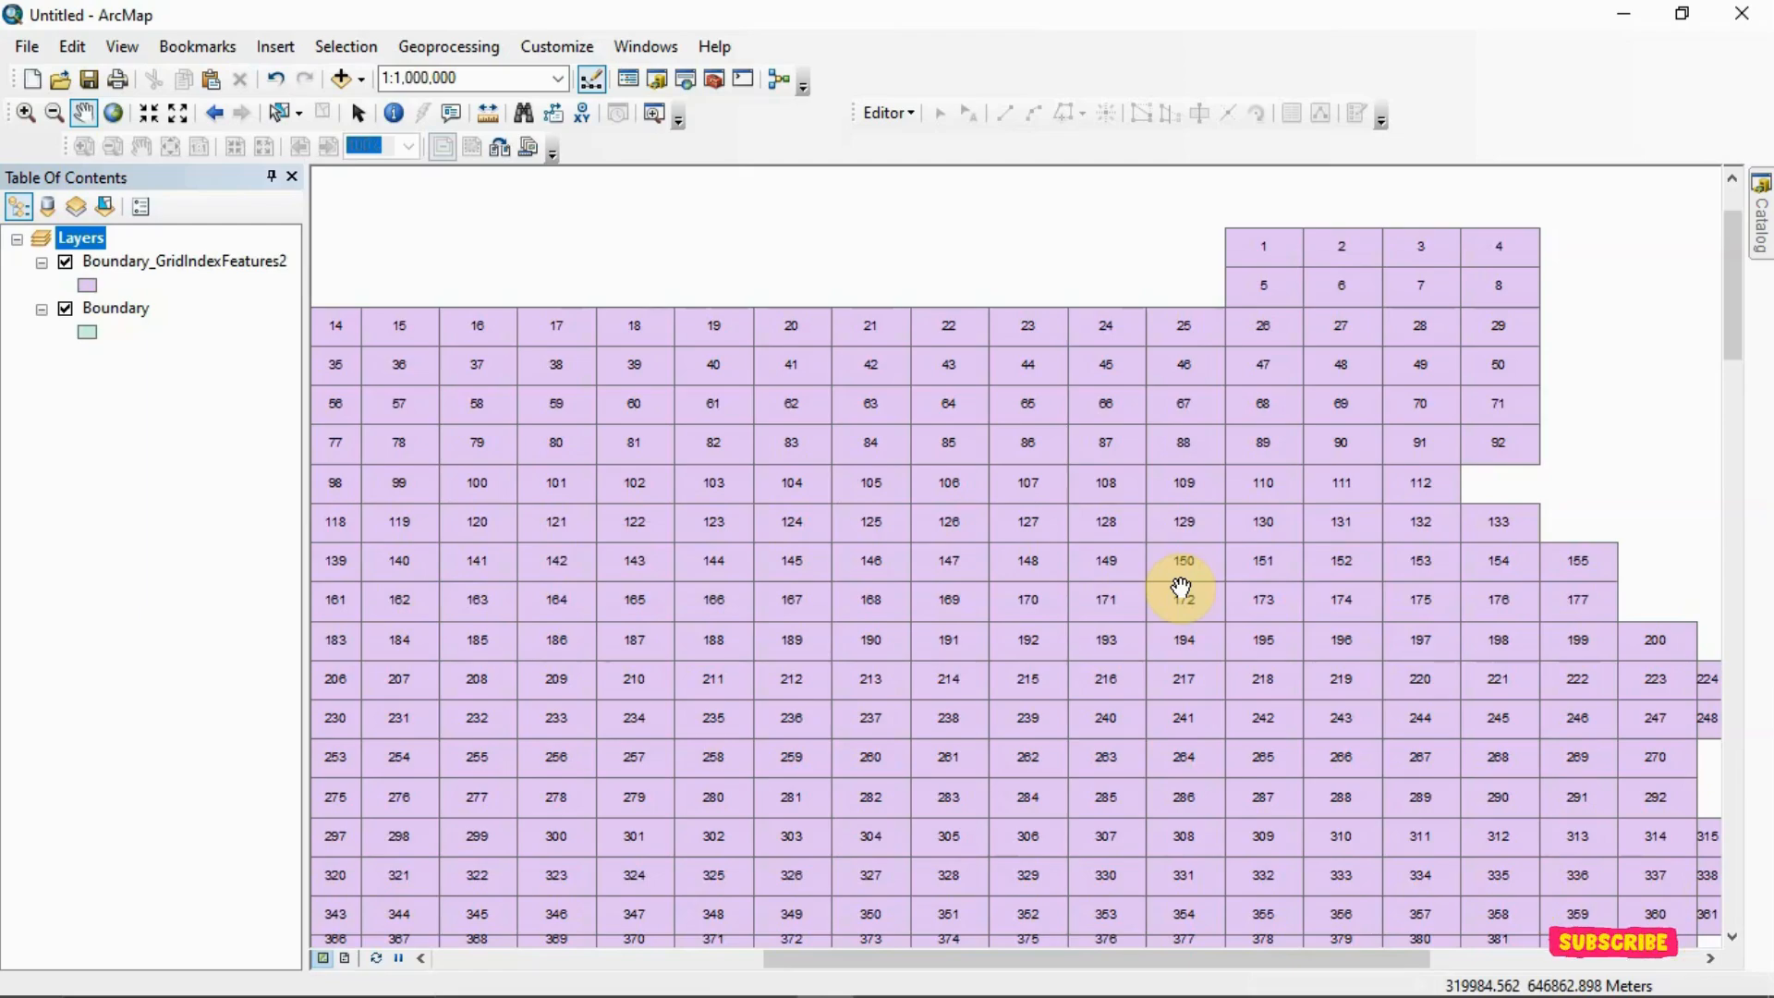
scroll(1180, 589, up, 2)
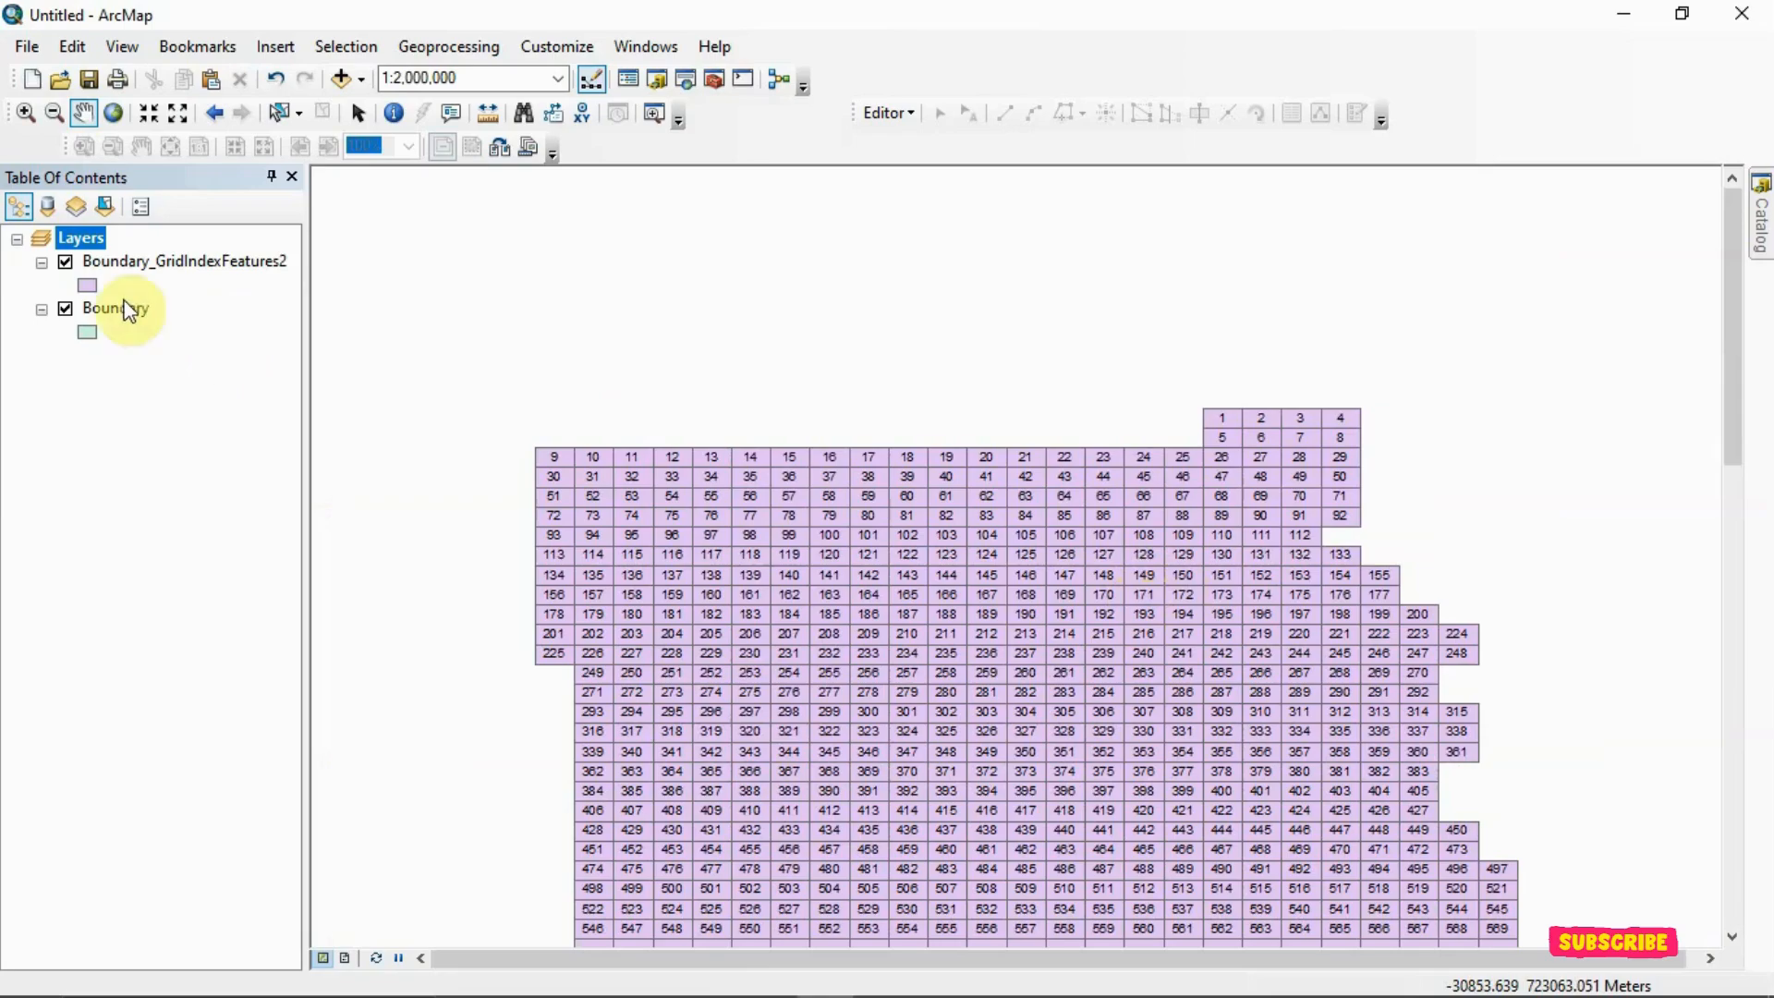
Compare the grid with the underlying Boundary polygon by switching Boundary_GridIndexFeatures2 off and on again
click(70, 266)
click(65, 262)
drag(868, 653, 873, 448)
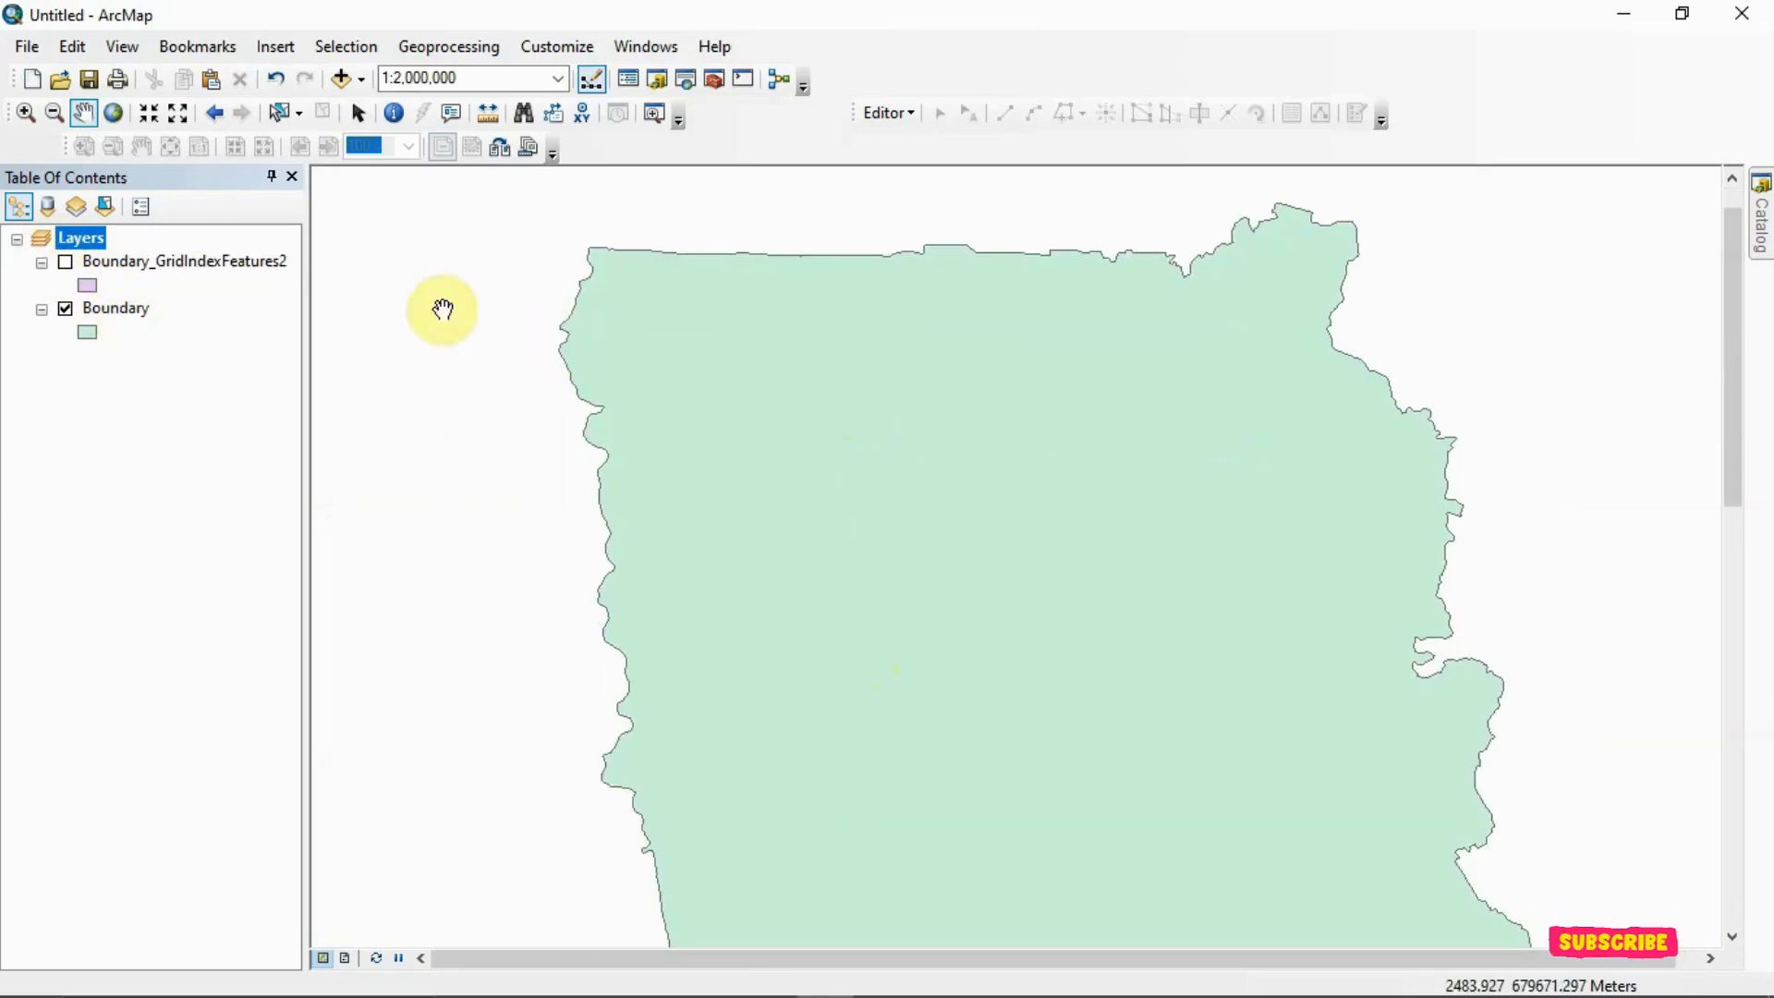
click(66, 263)
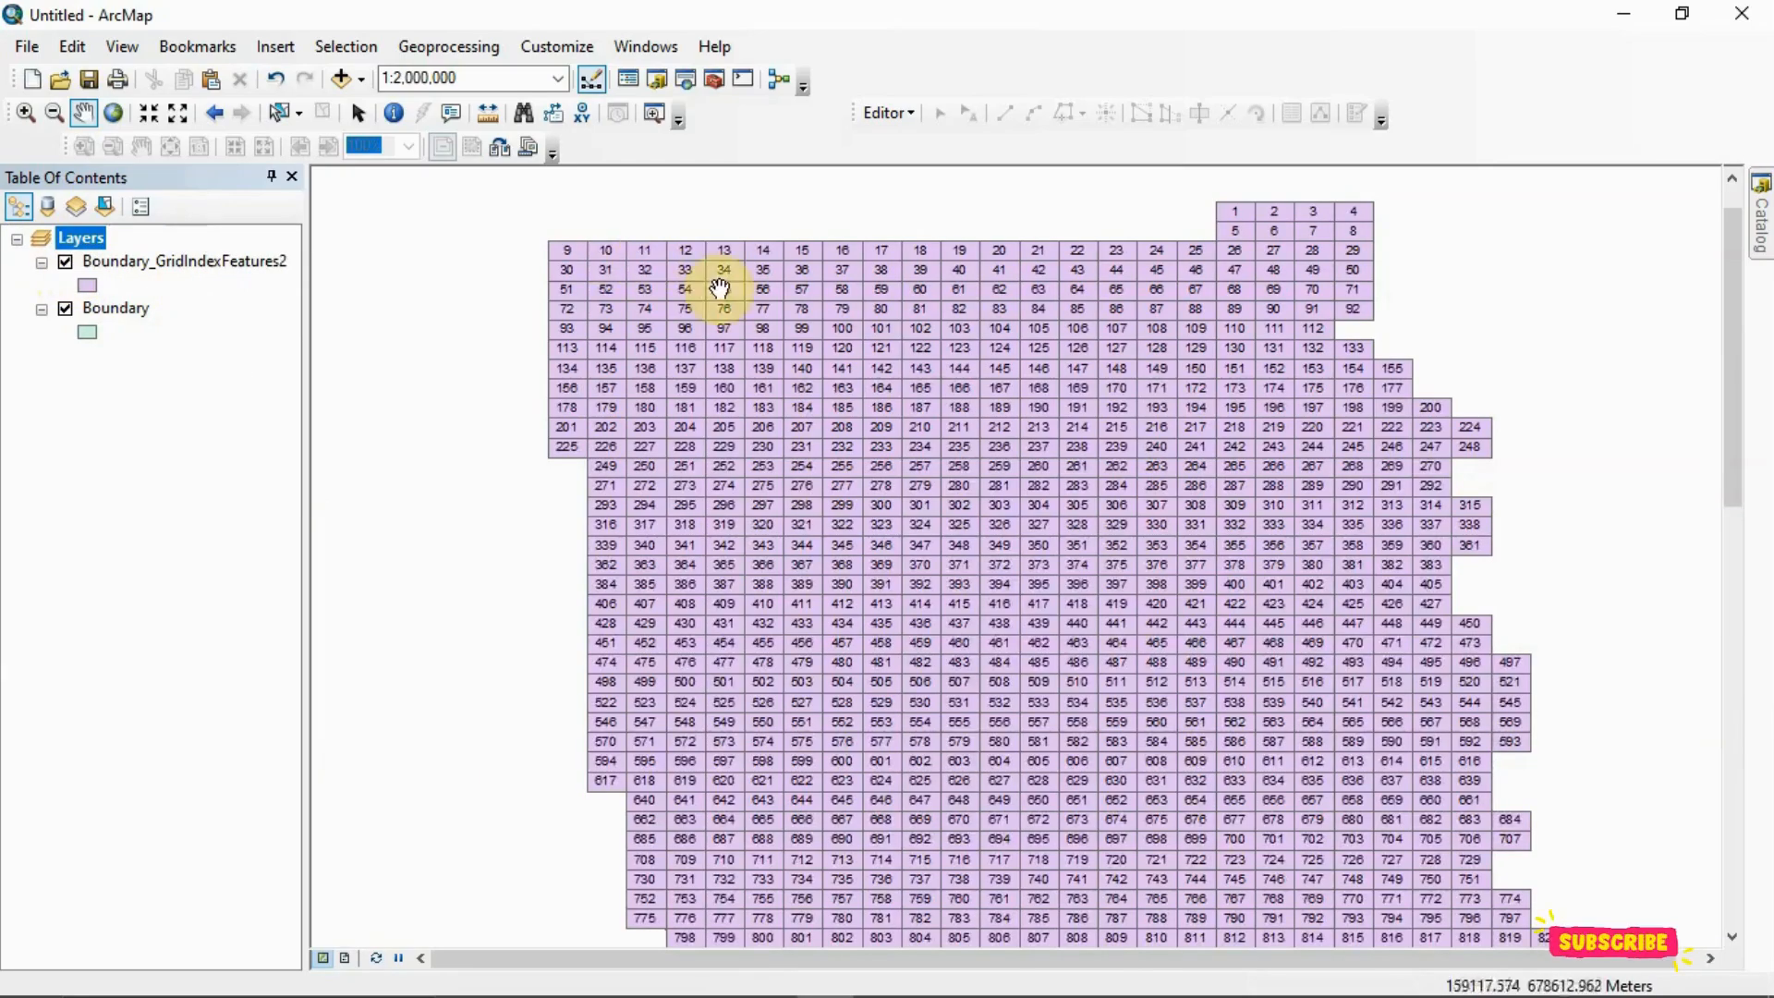
Examine the numbered cells around the northeastern corner of the grid at different scales
scroll(1293, 264, down, 1)
drag(1274, 242, 1267, 467)
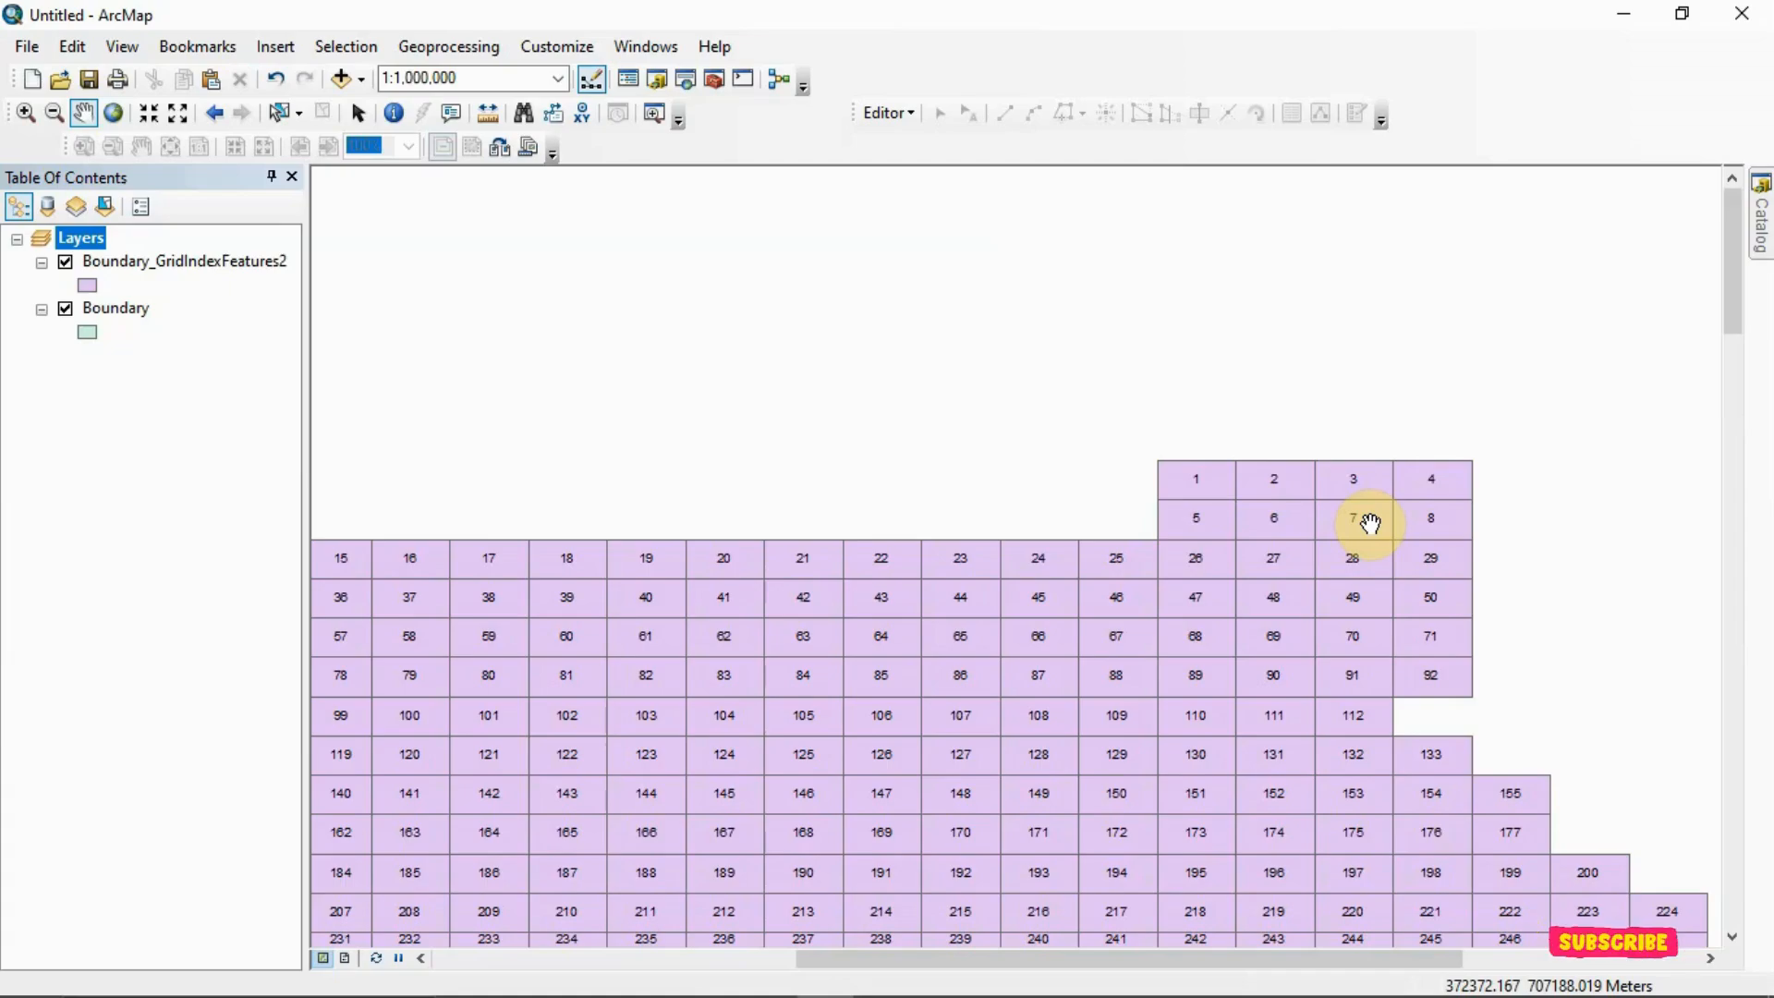
scroll(1353, 555, up, 3)
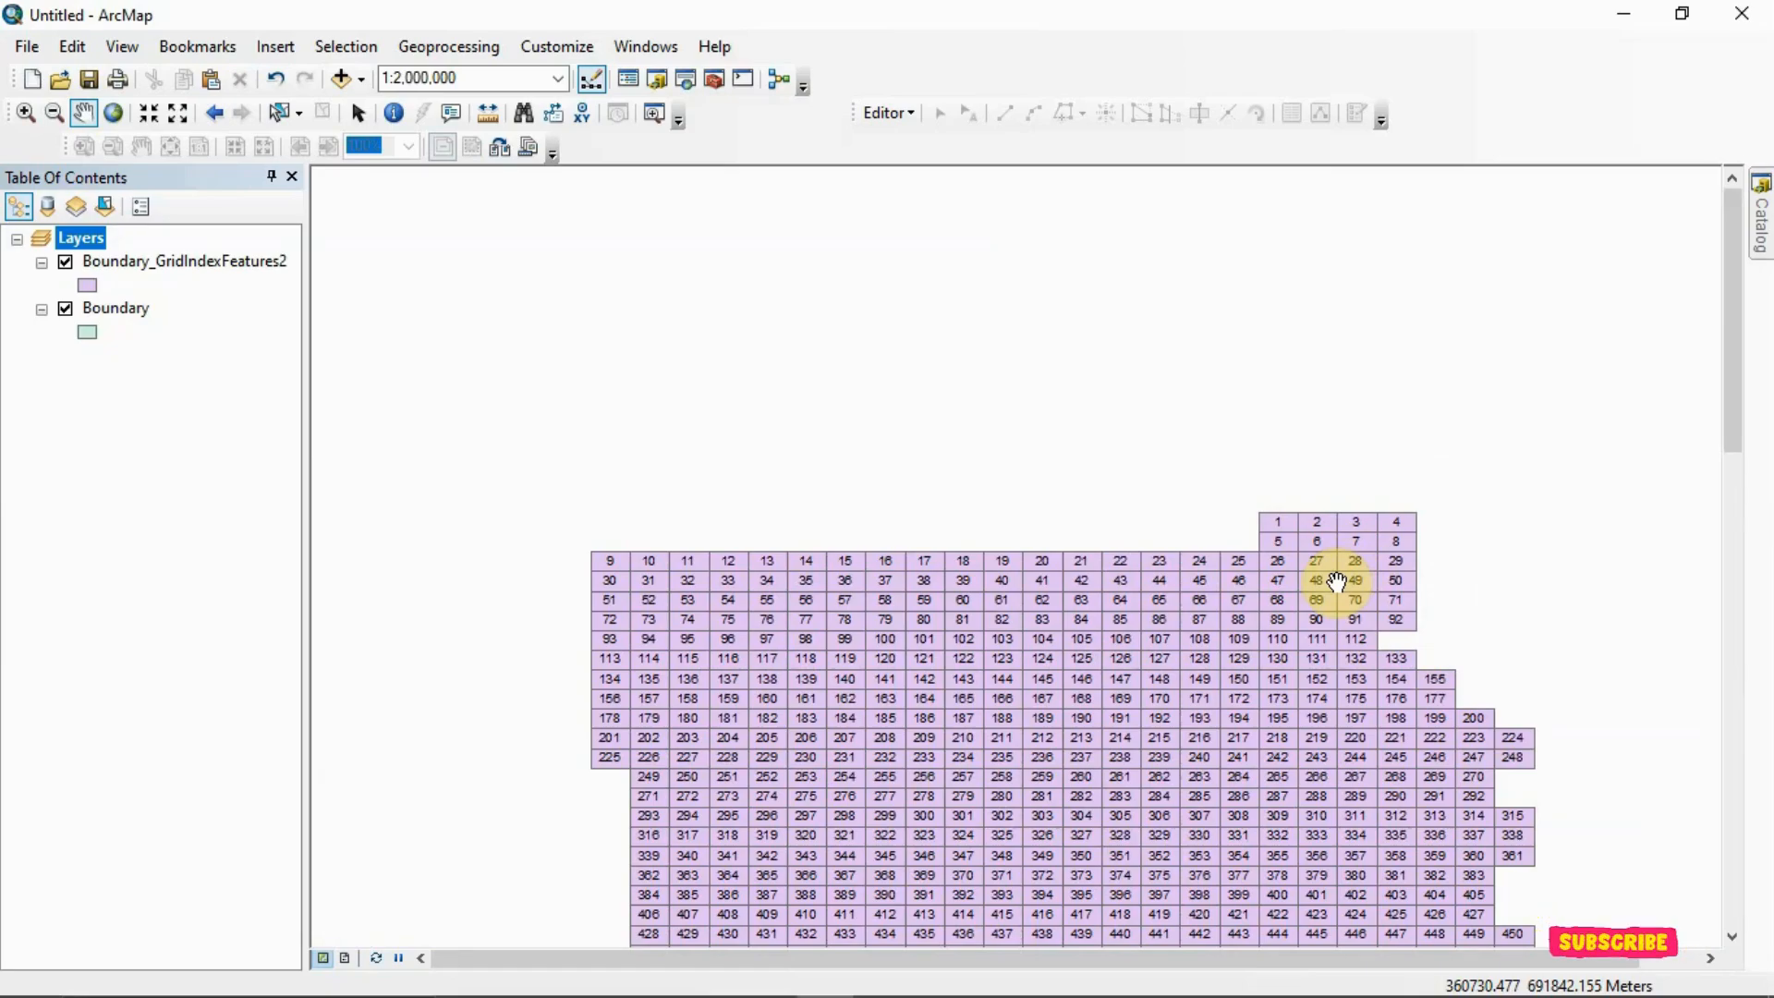
scroll(1336, 580, down, 3)
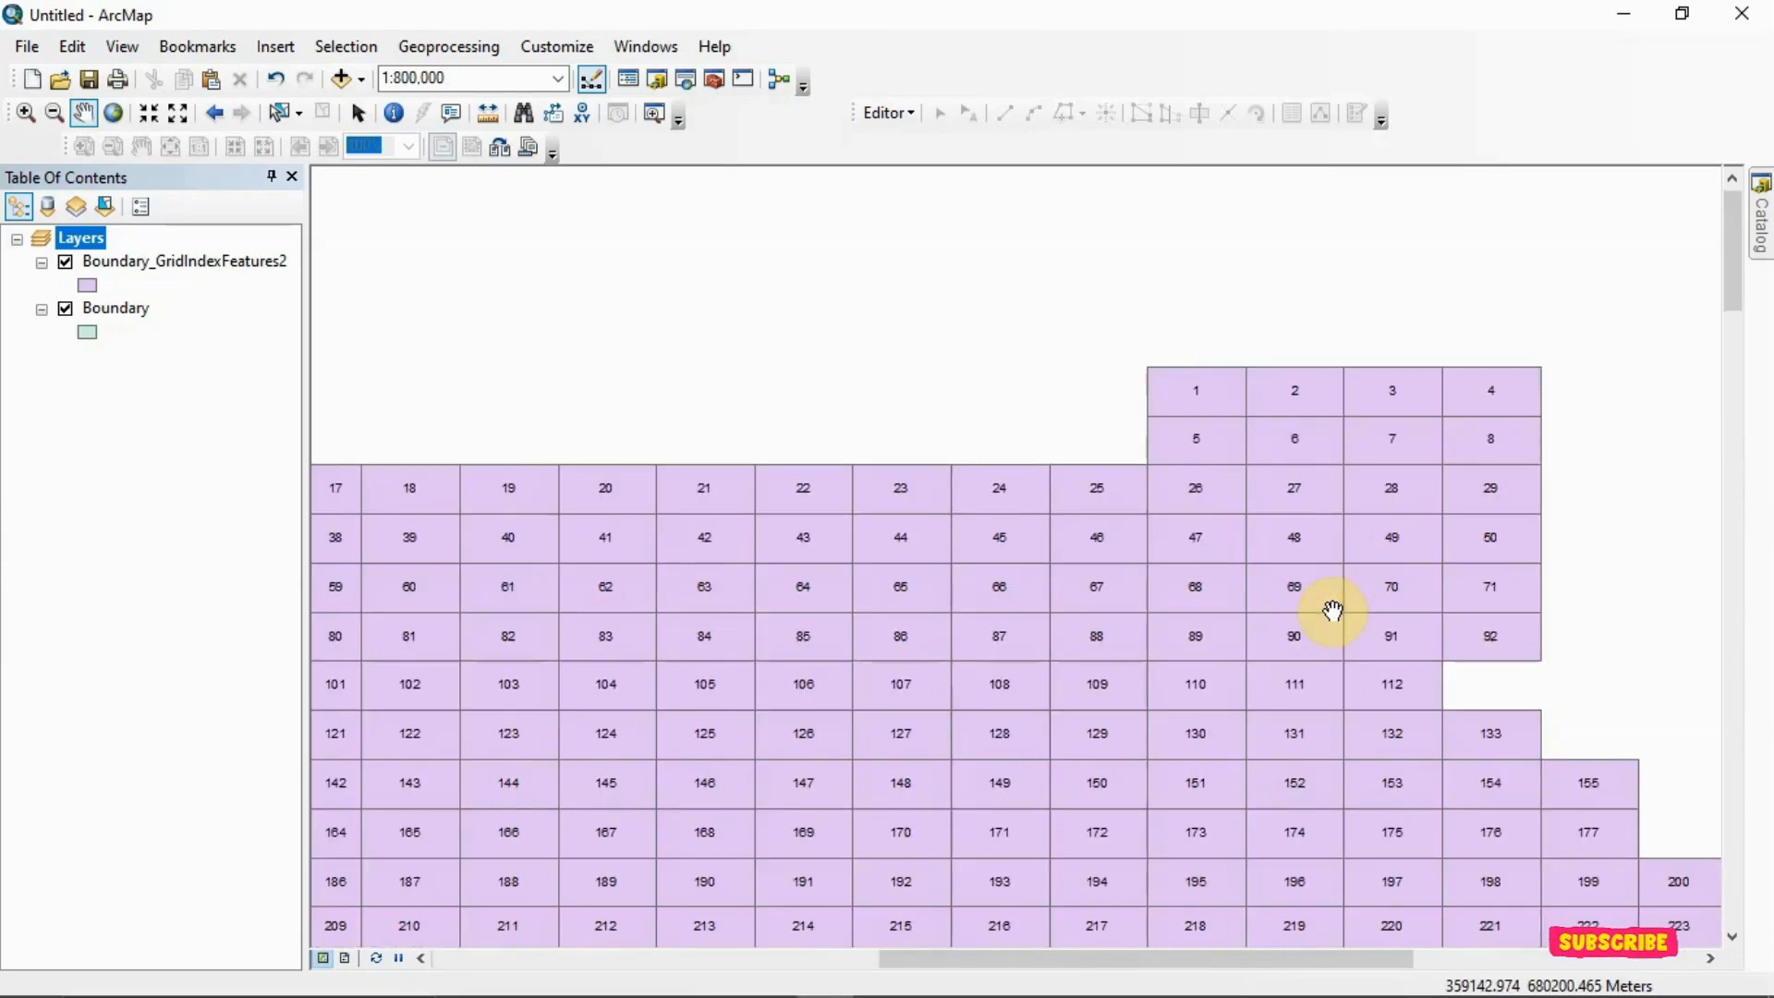
scroll(1364, 605, up, 4)
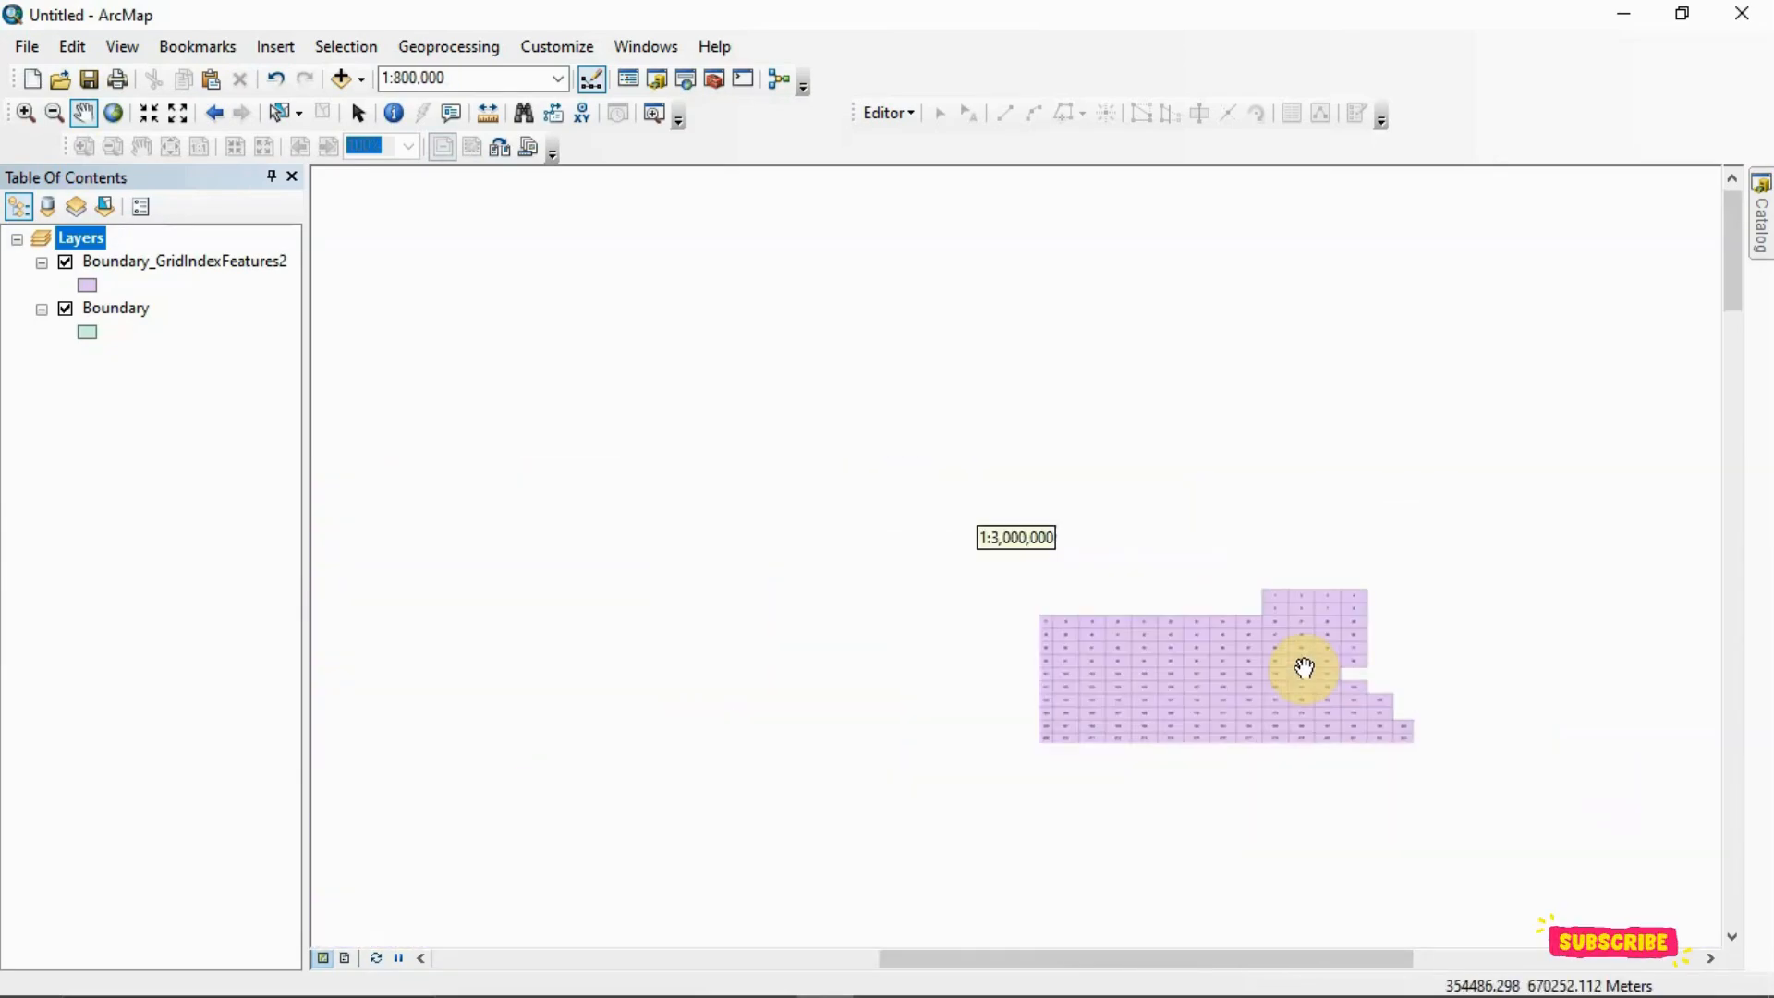
drag(1284, 710, 1199, 681)
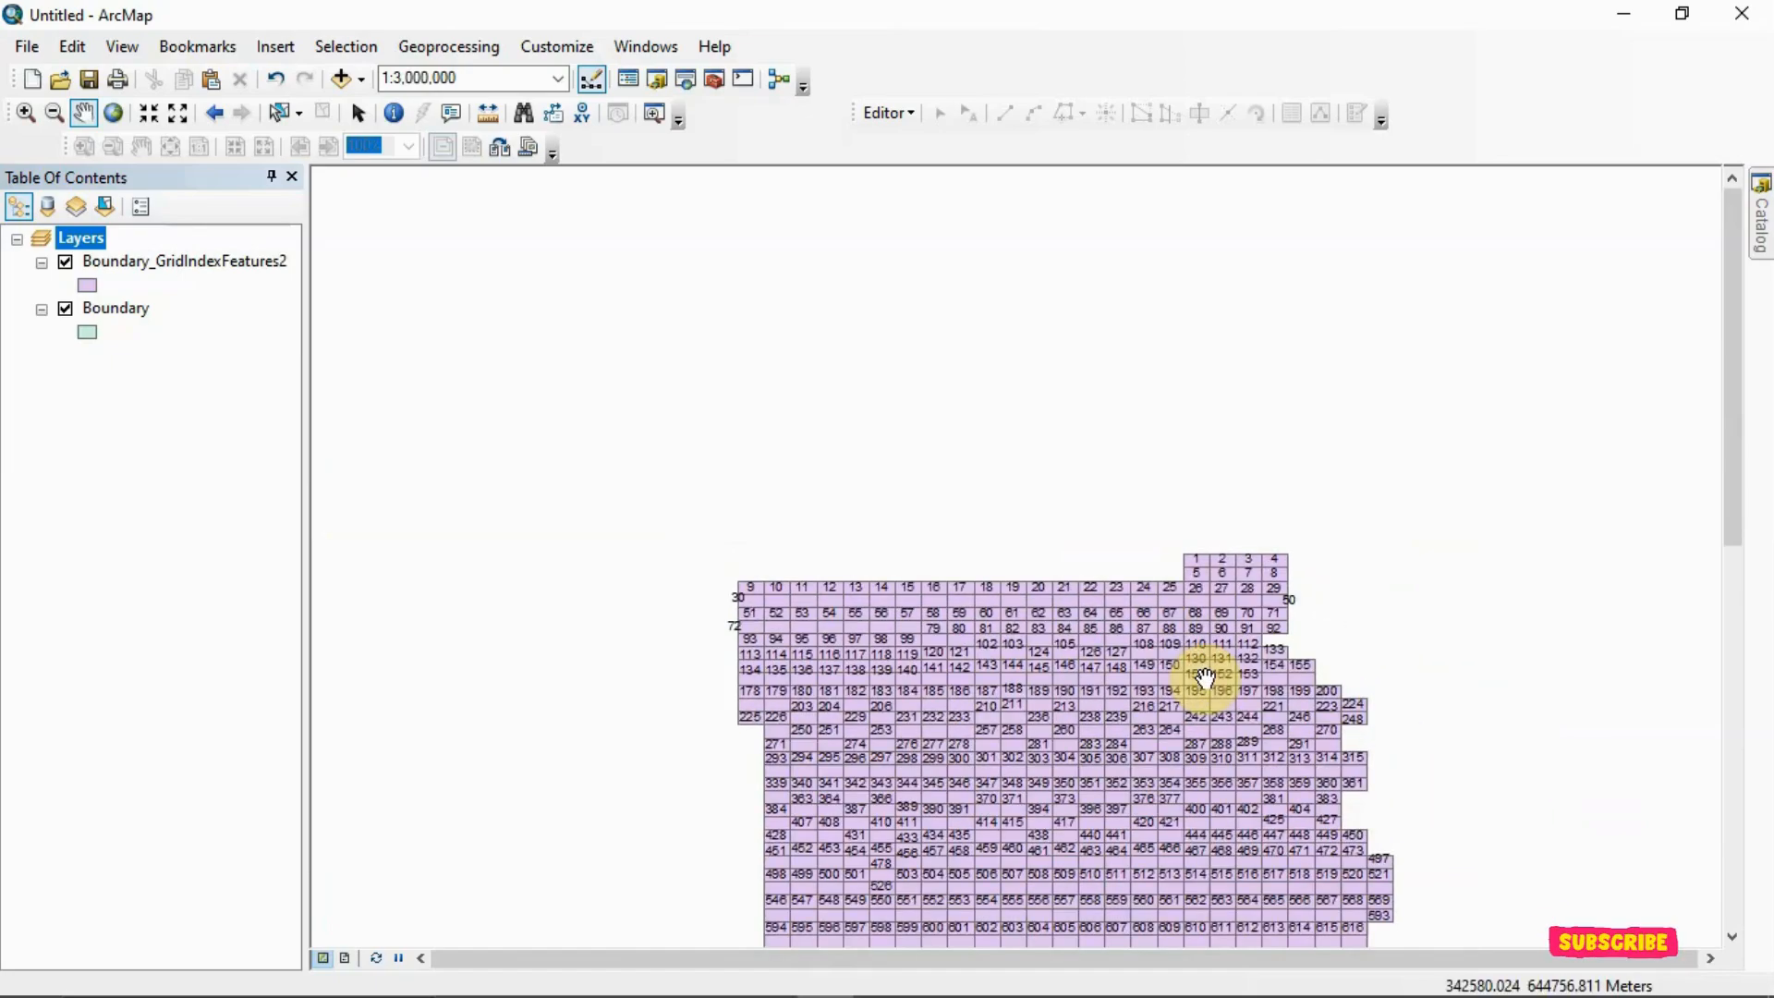
scroll(1201, 675, down, 4)
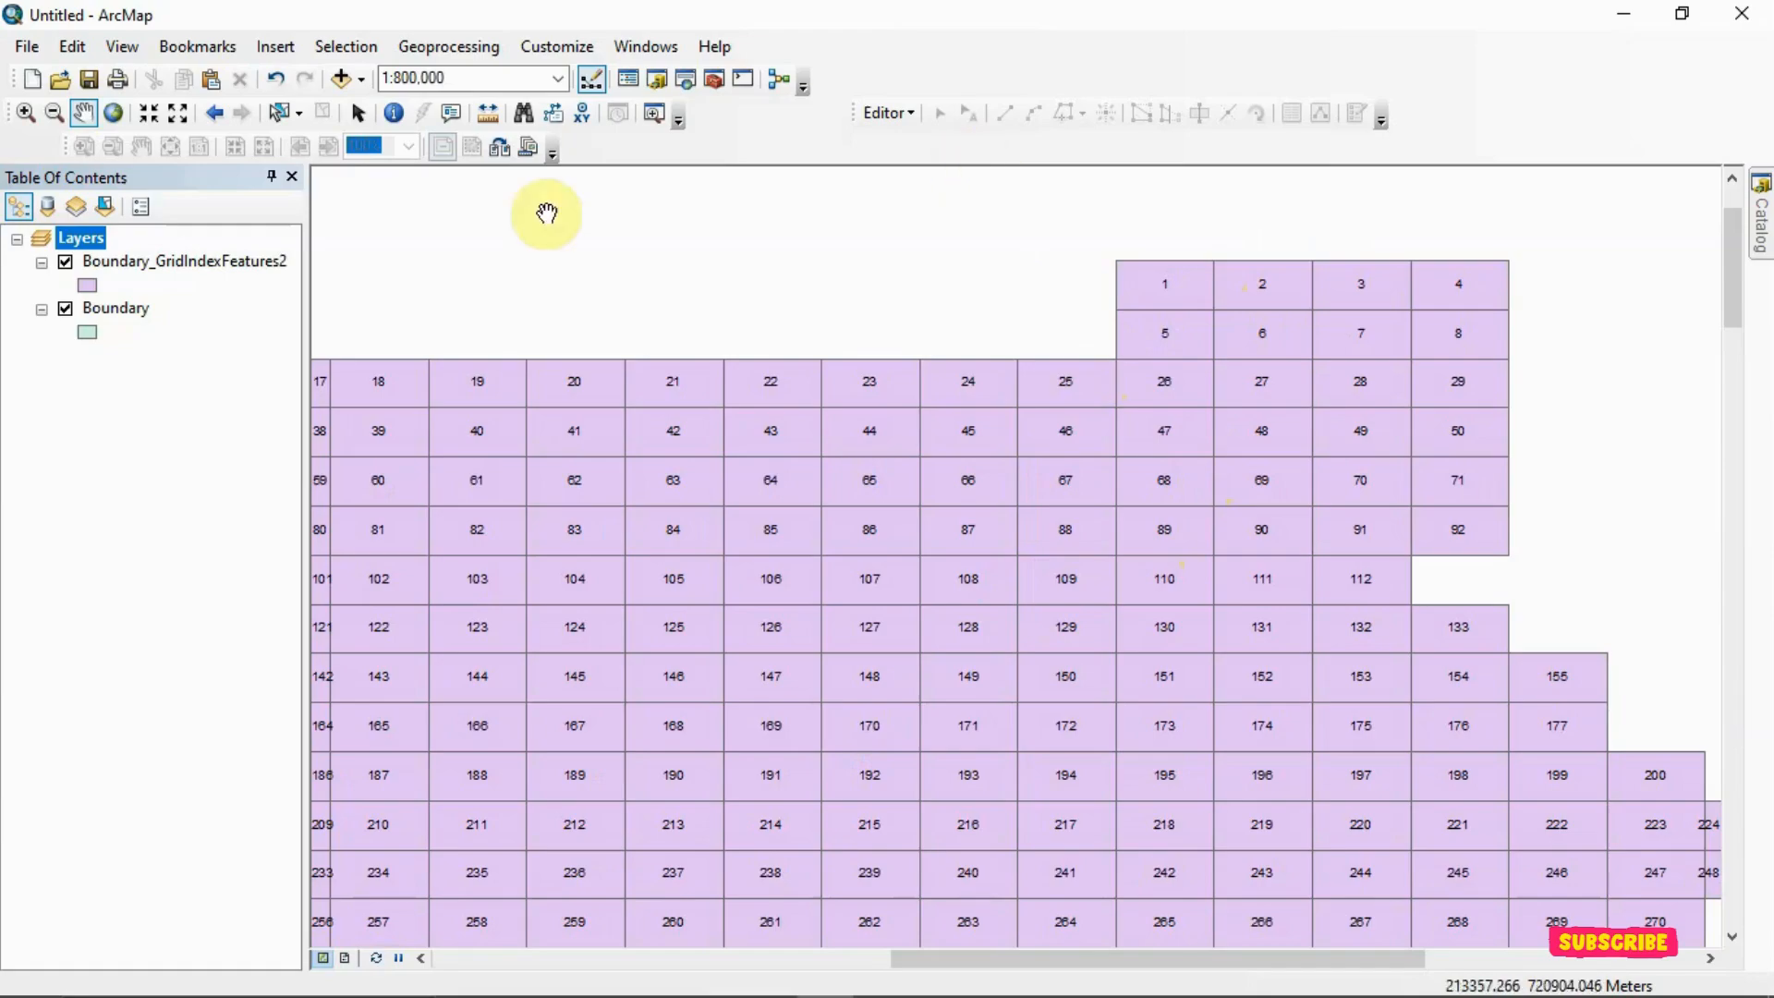
Remove the Boundary_GridIndexFeatures2 layer from the map, keeping only the Boundary layer
right_click(83, 264)
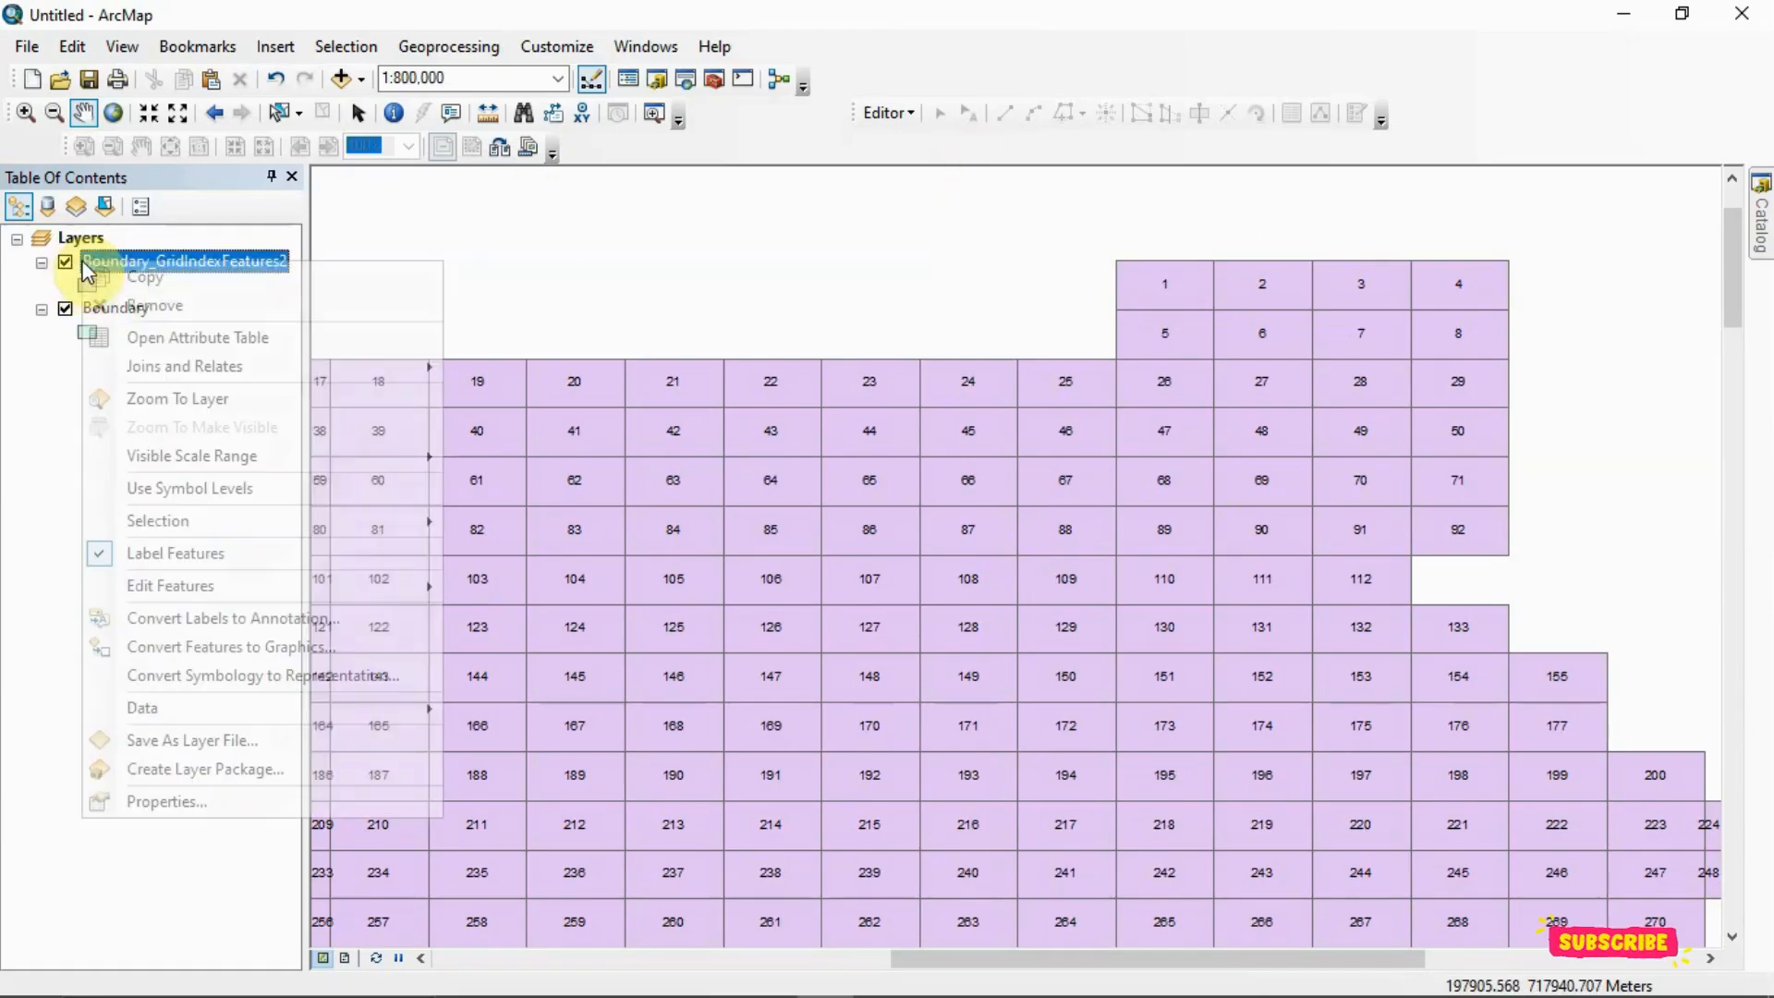
click(146, 305)
scroll(792, 534, down, 4)
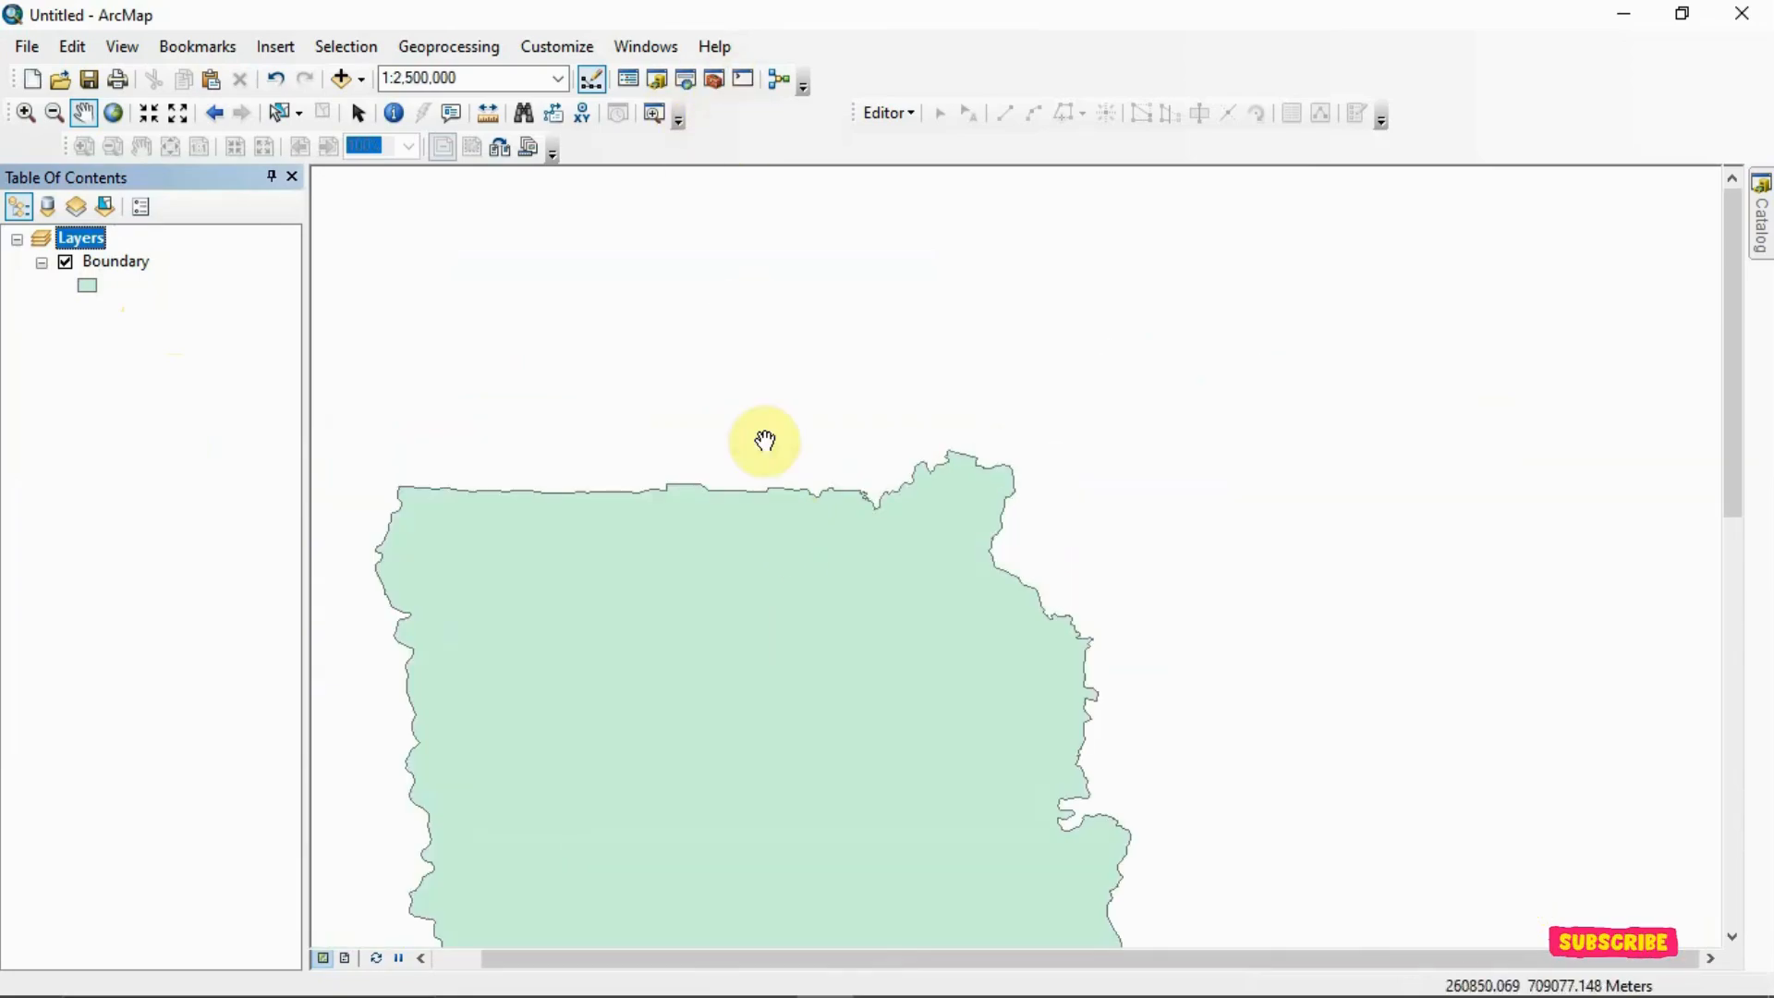
drag(764, 440, 971, 386)
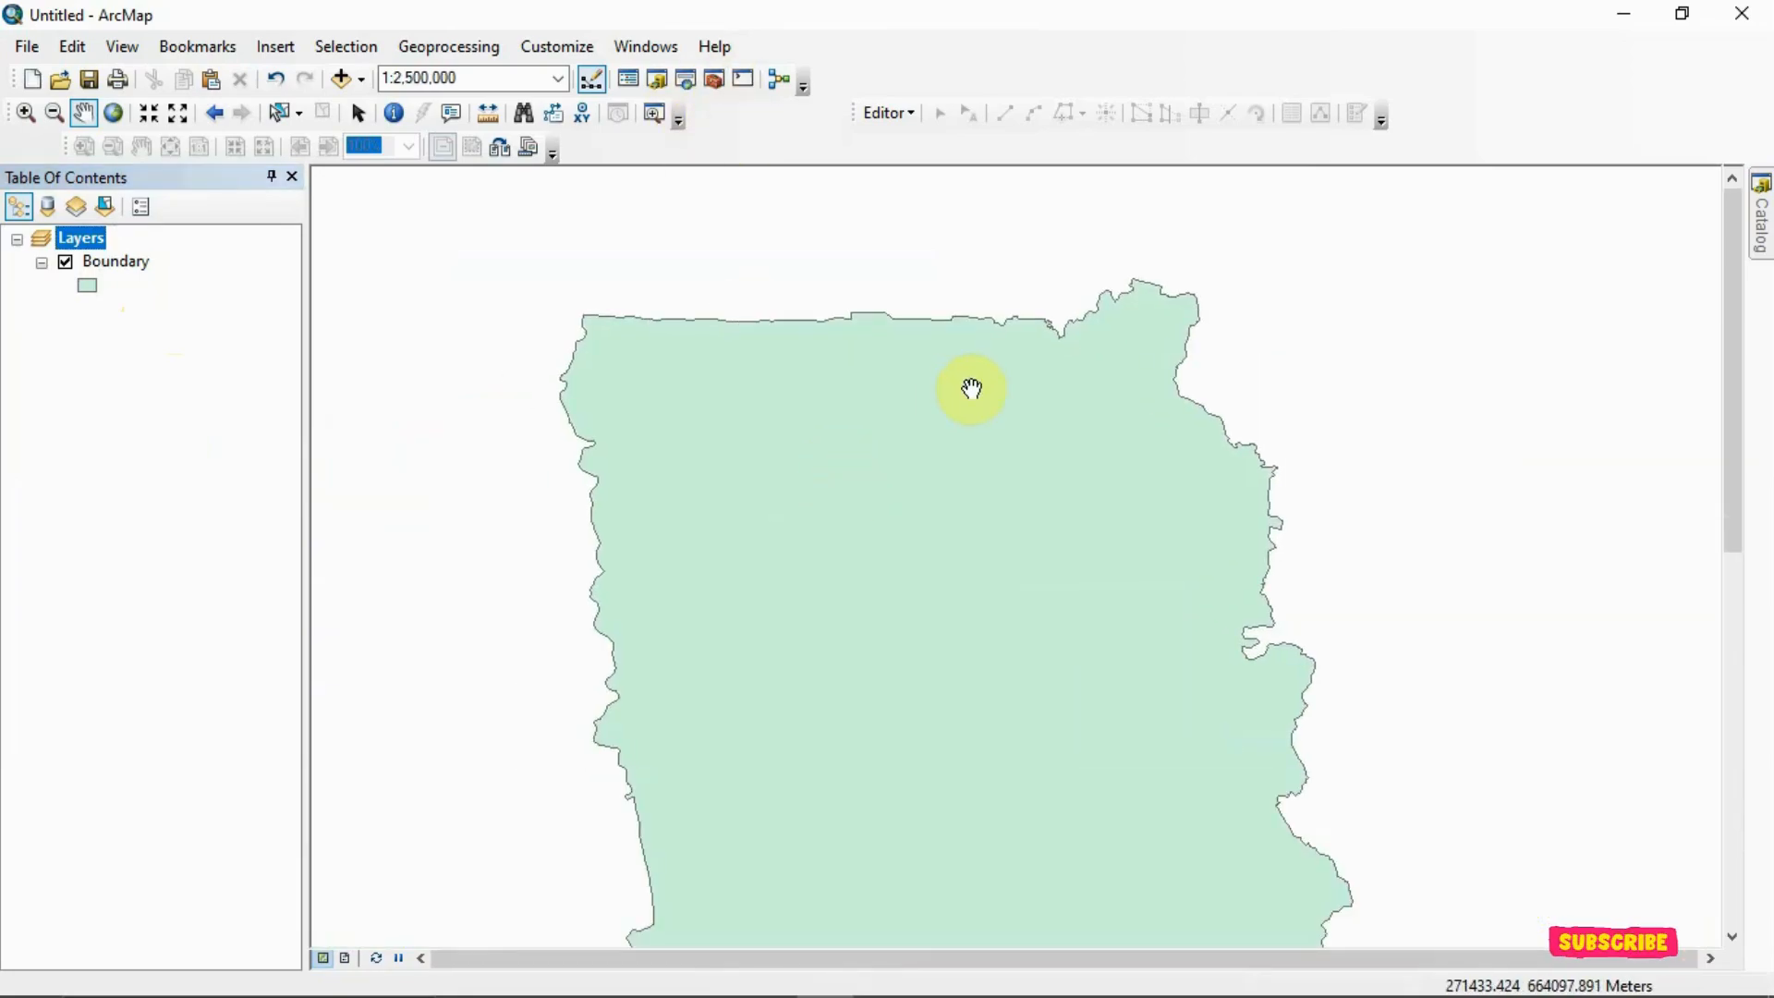
click(683, 85)
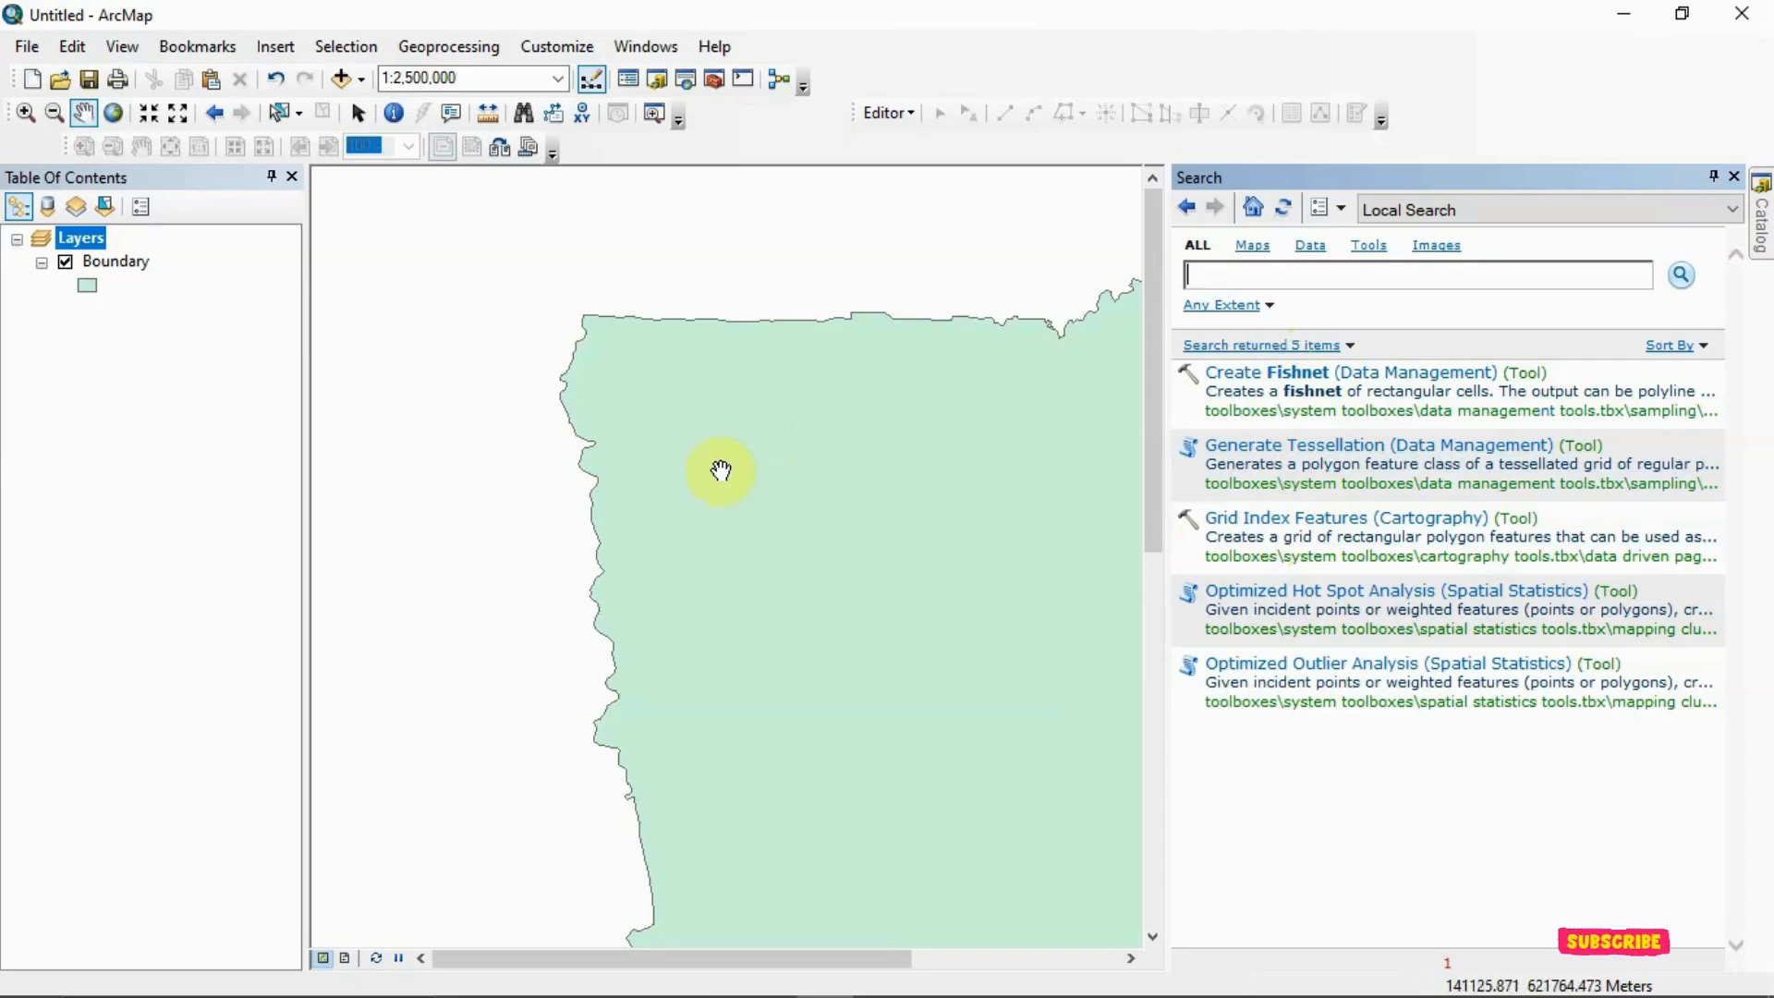
click(1312, 518)
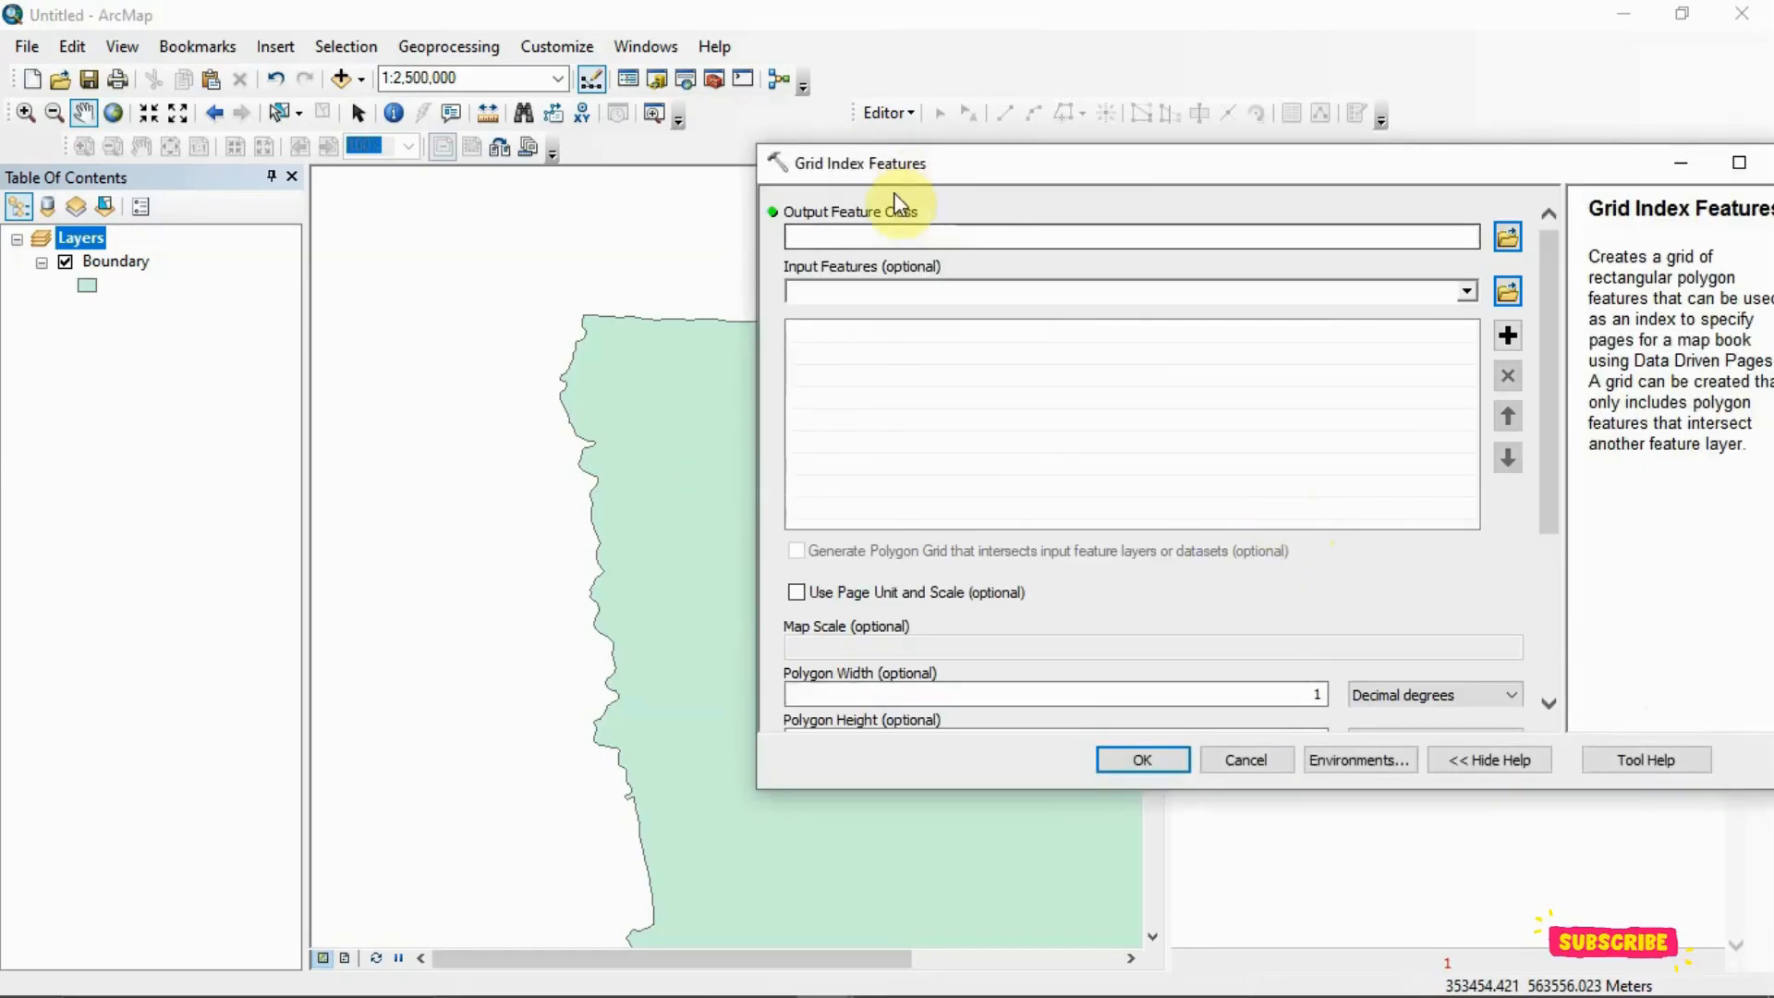
drag(1464, 166, 1197, 168)
click(1522, 163)
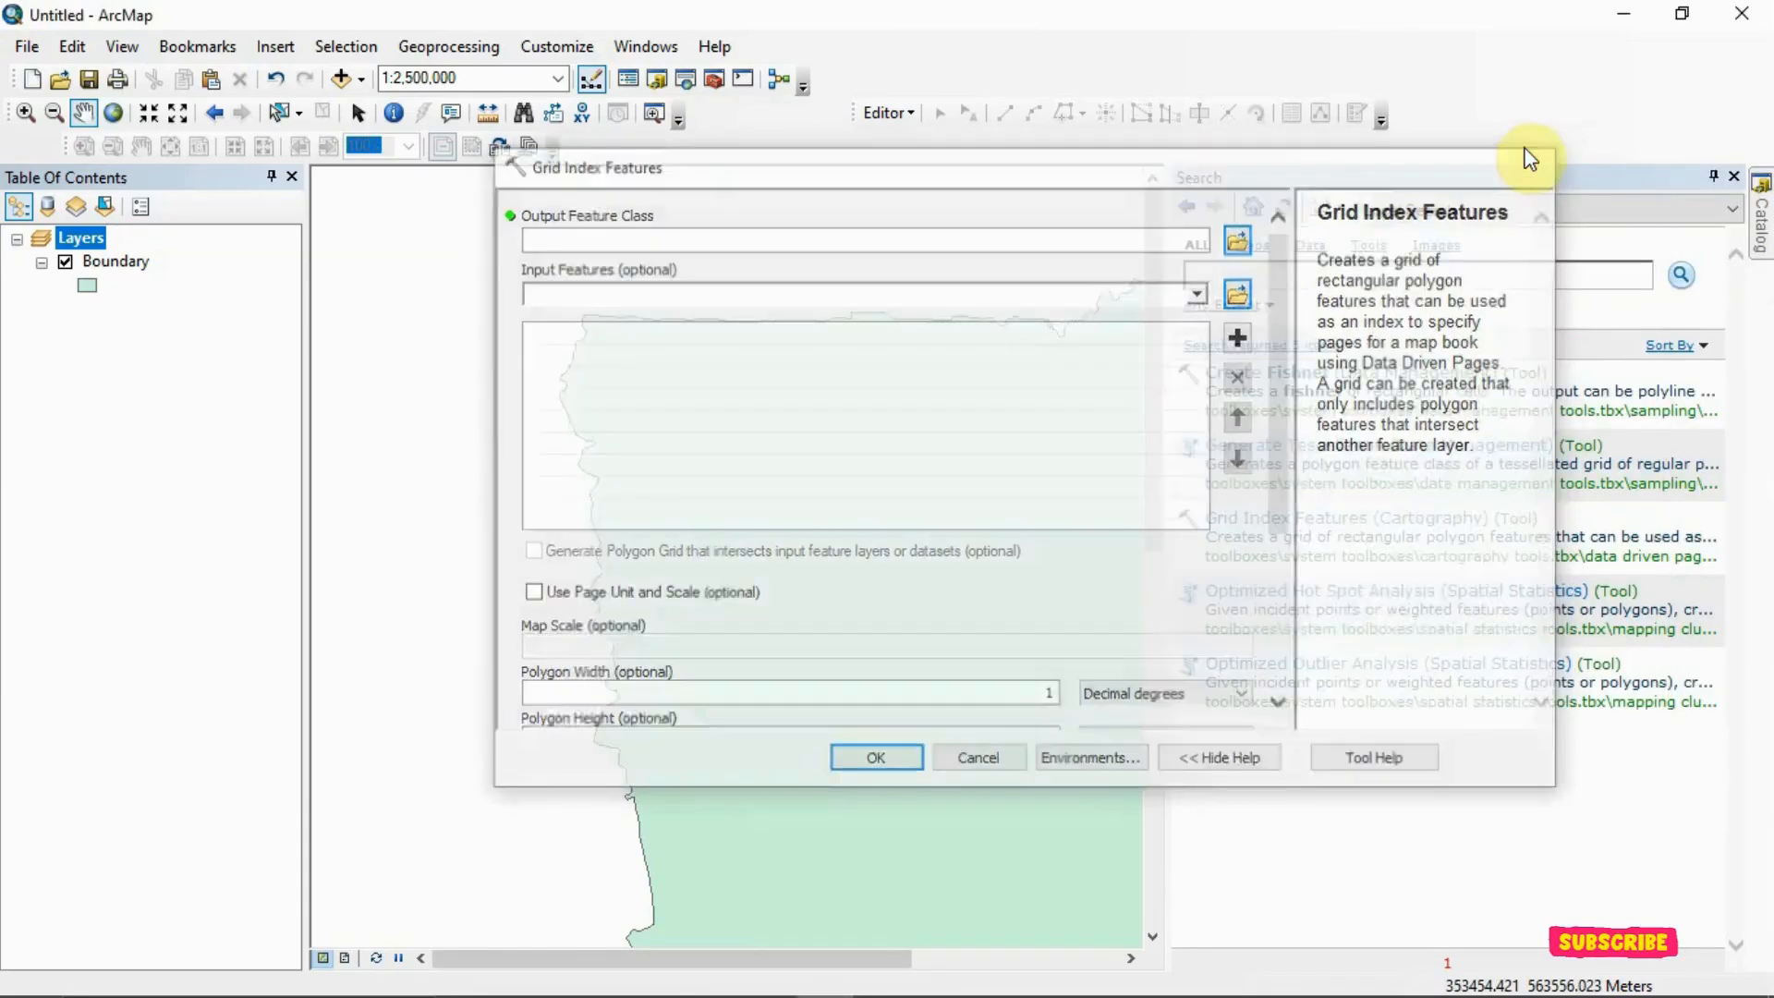
Open the Grid Index Features tool from the Data Driven Pages toolset of Cartography Tools and set Boundary as its input feature
click(713, 80)
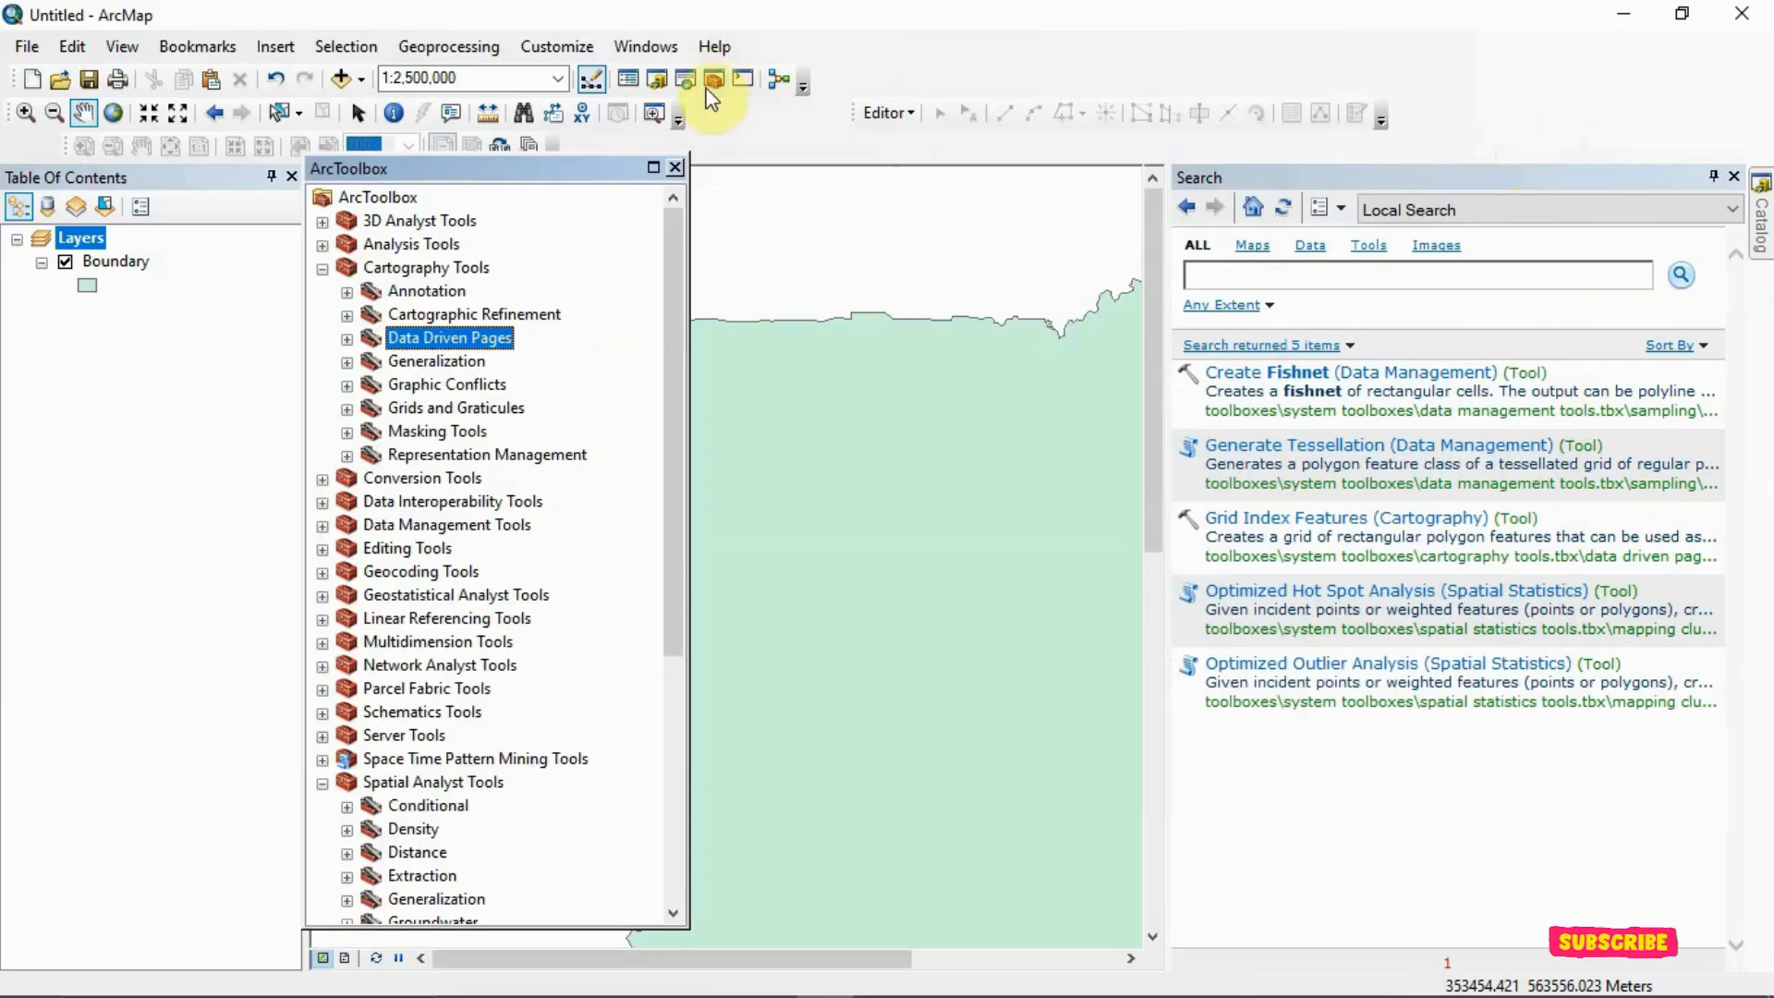
click(324, 270)
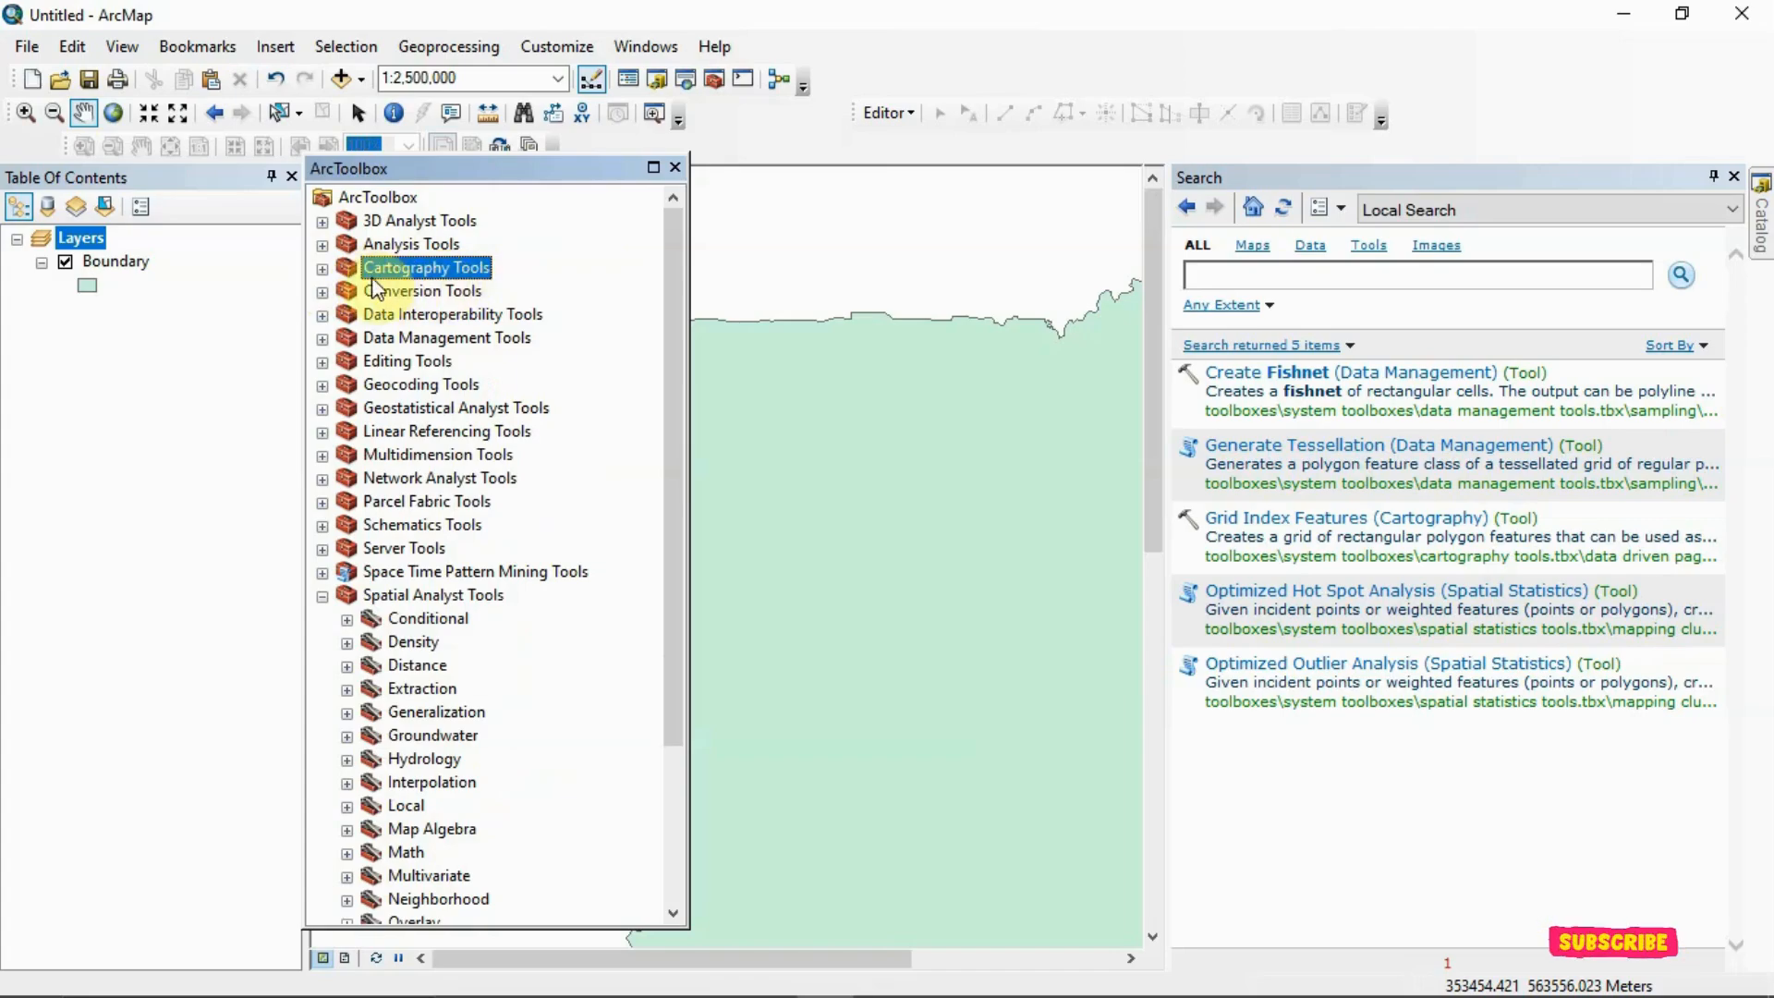
click(323, 269)
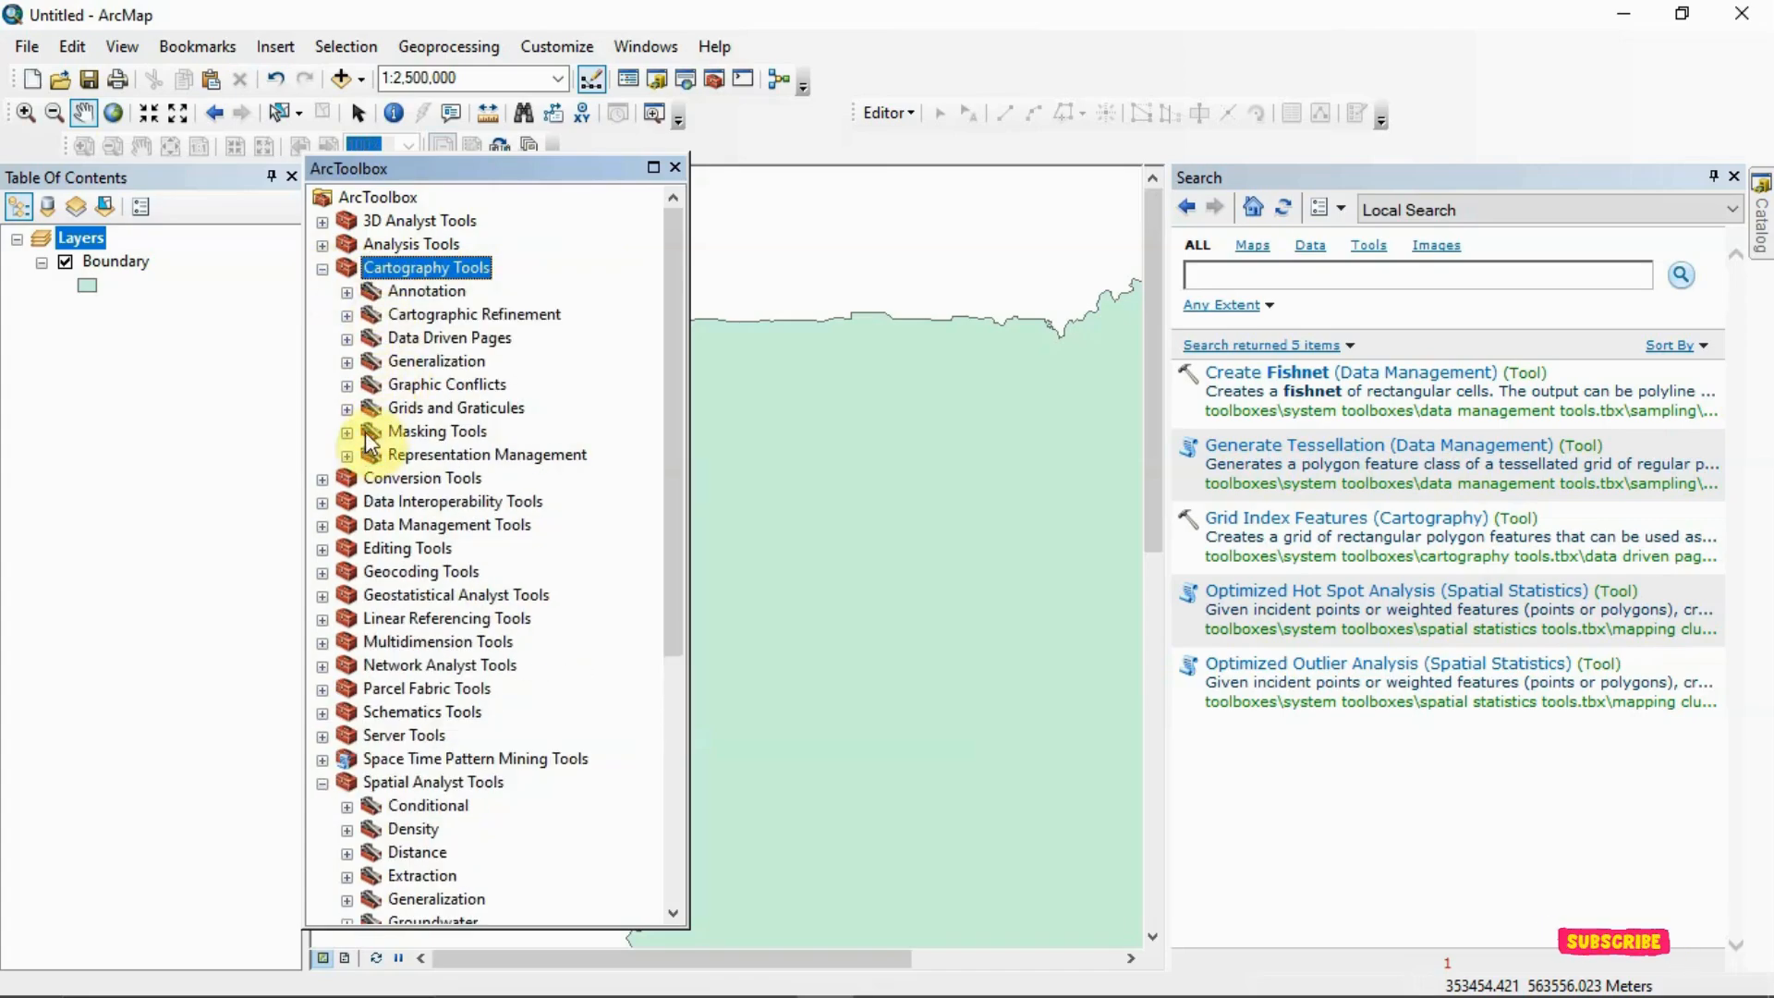
click(348, 338)
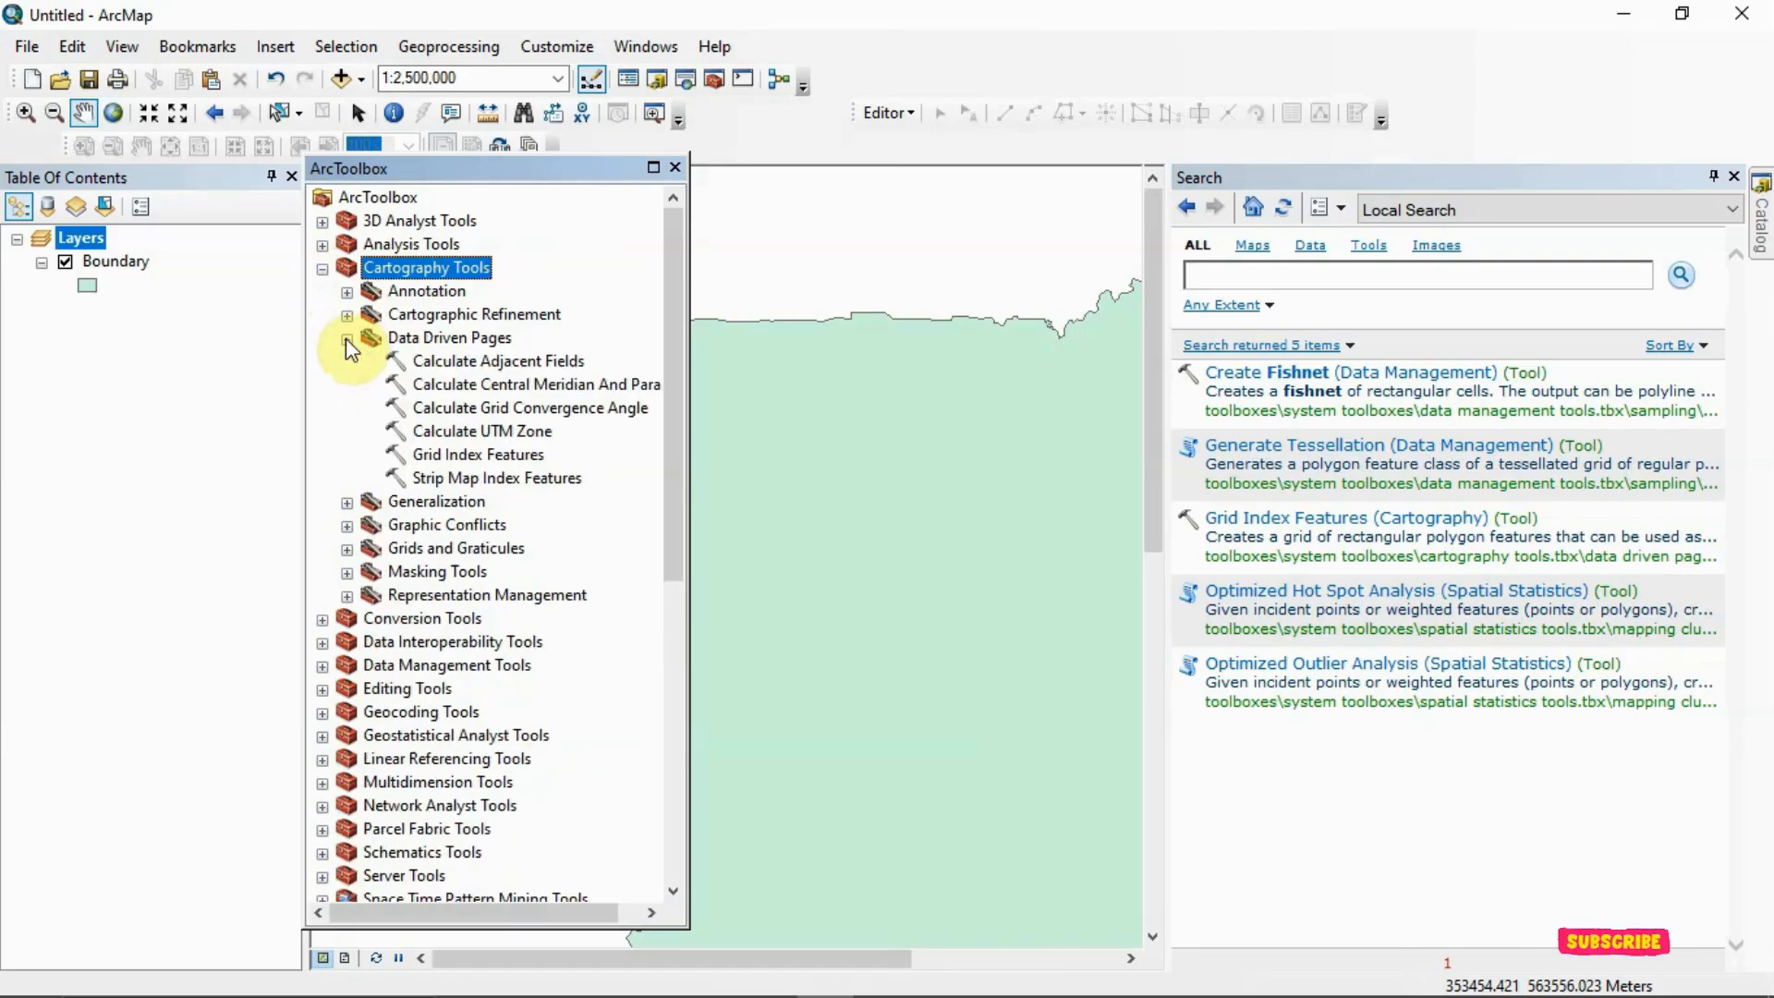
double_click(451, 456)
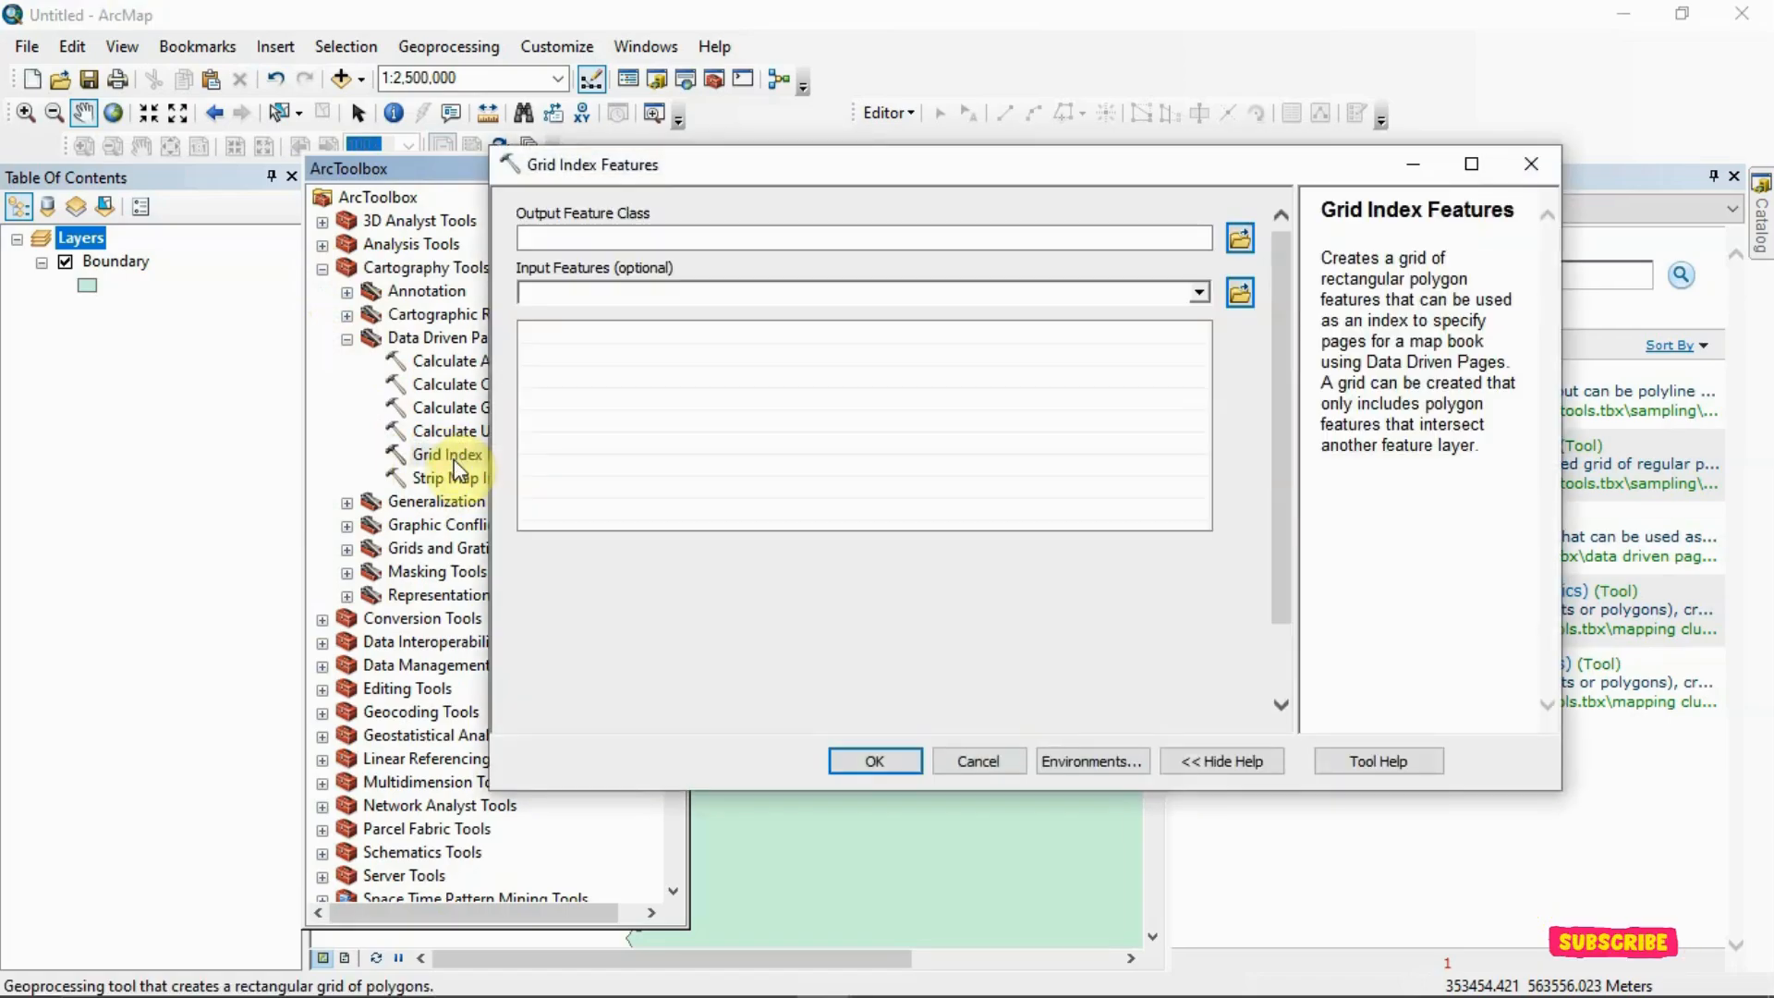
drag(115, 263, 661, 363)
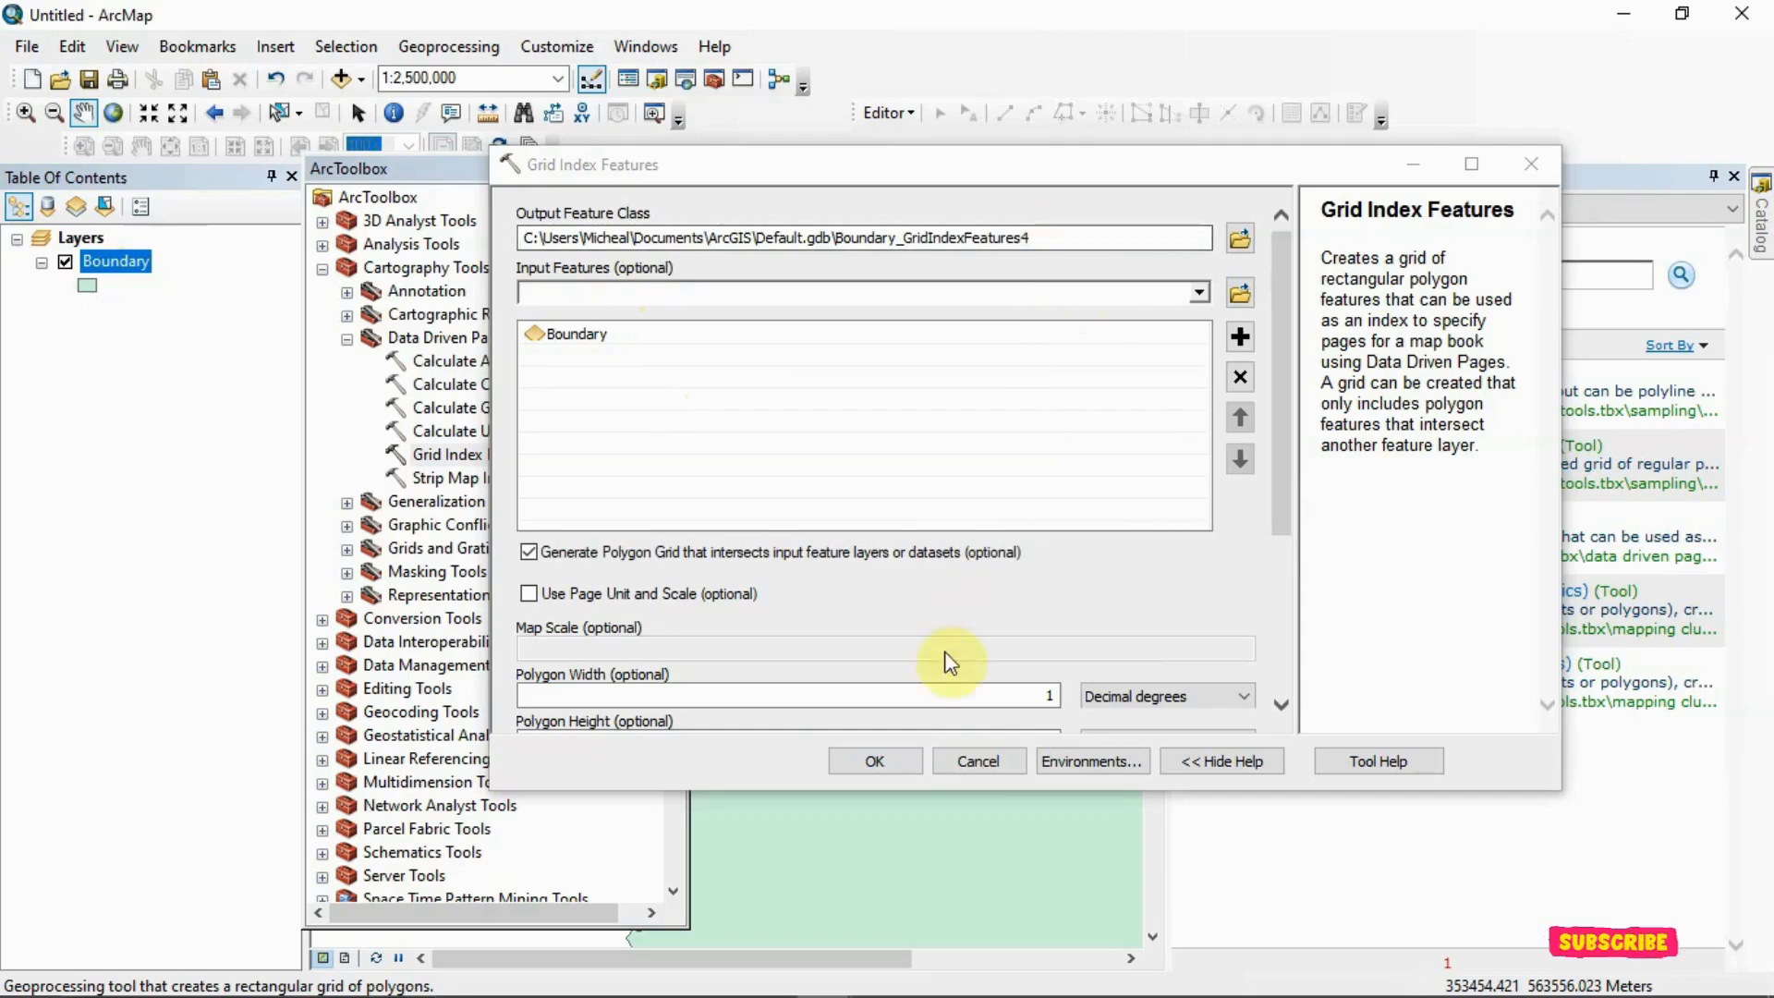
Set the index polygon width to 16000 and the polygon height to 8000
drag(1288, 528, 1290, 626)
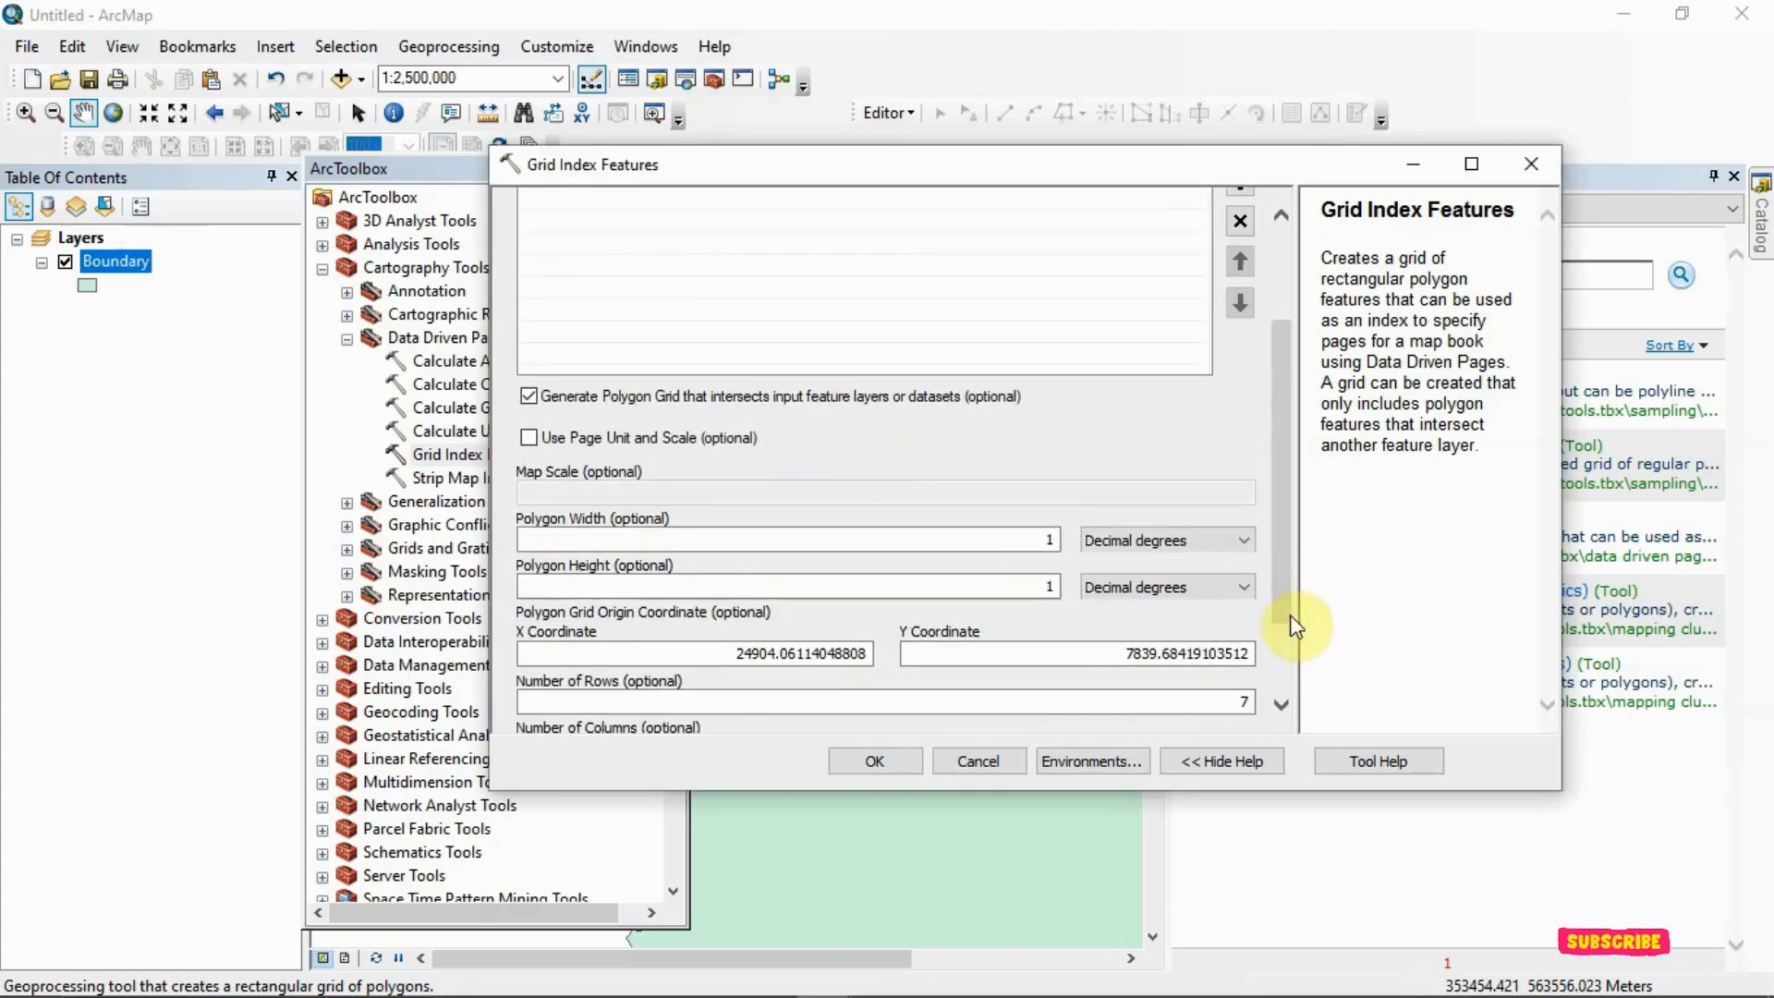
click(1058, 540)
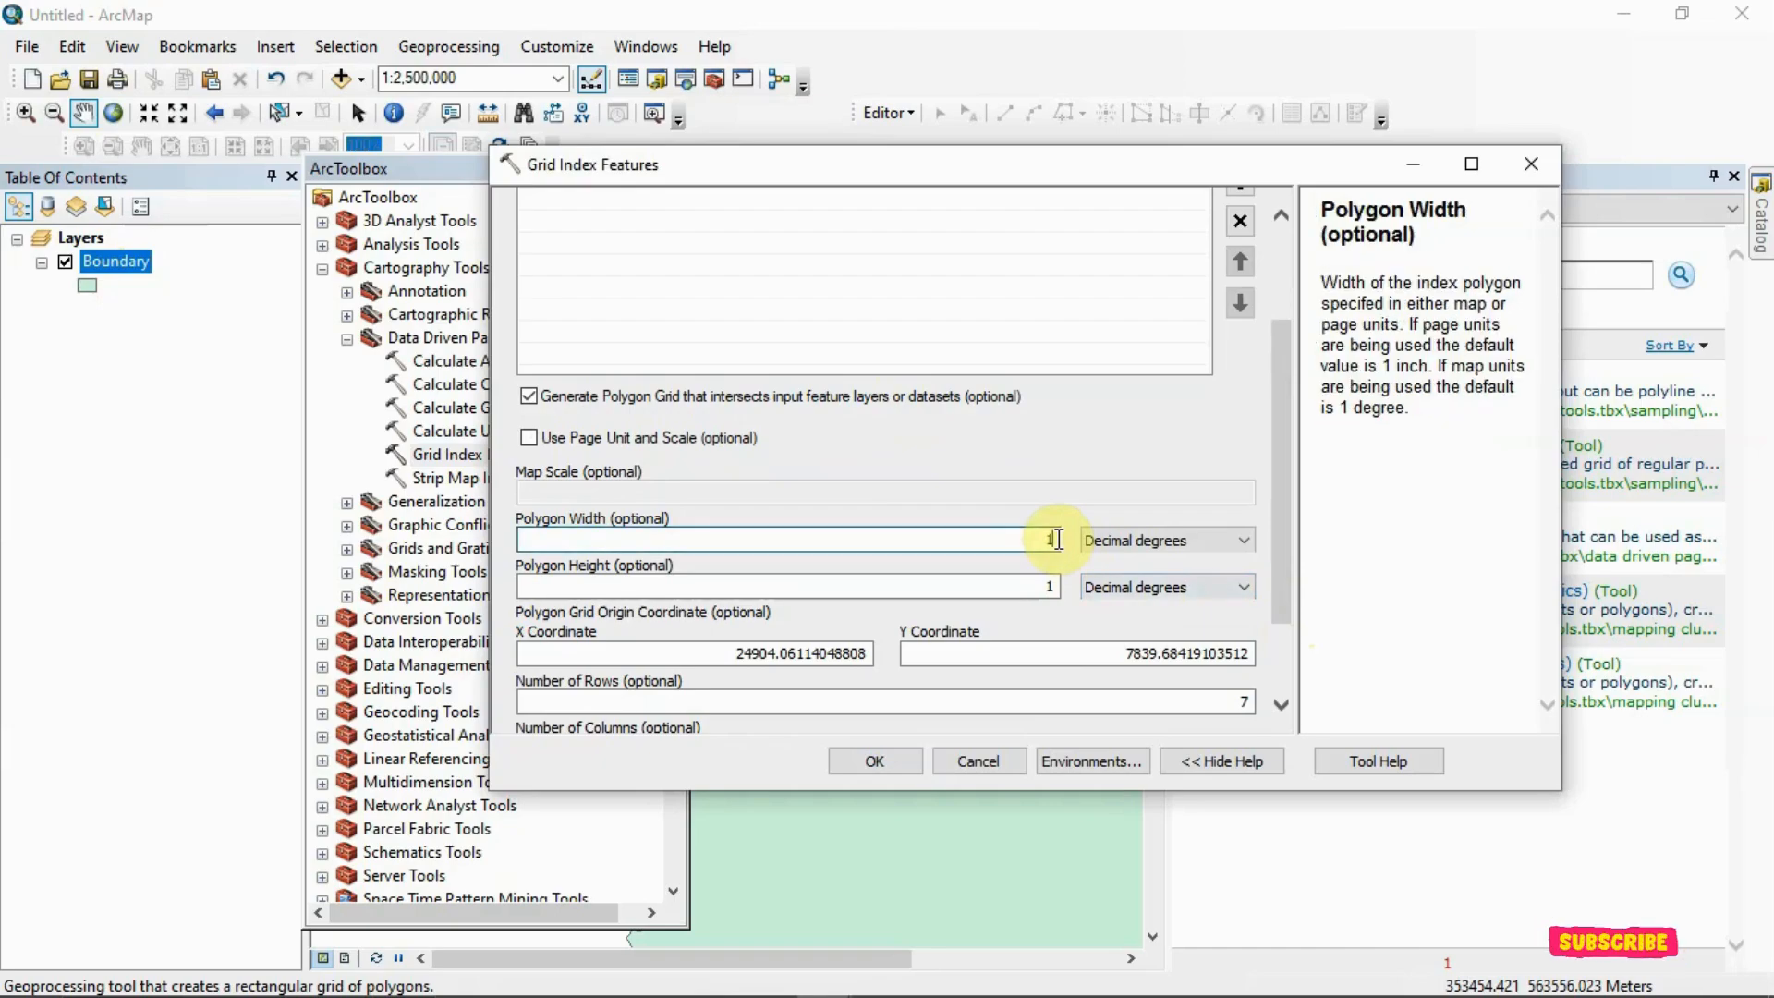
key(BackSpace)
text(16000)
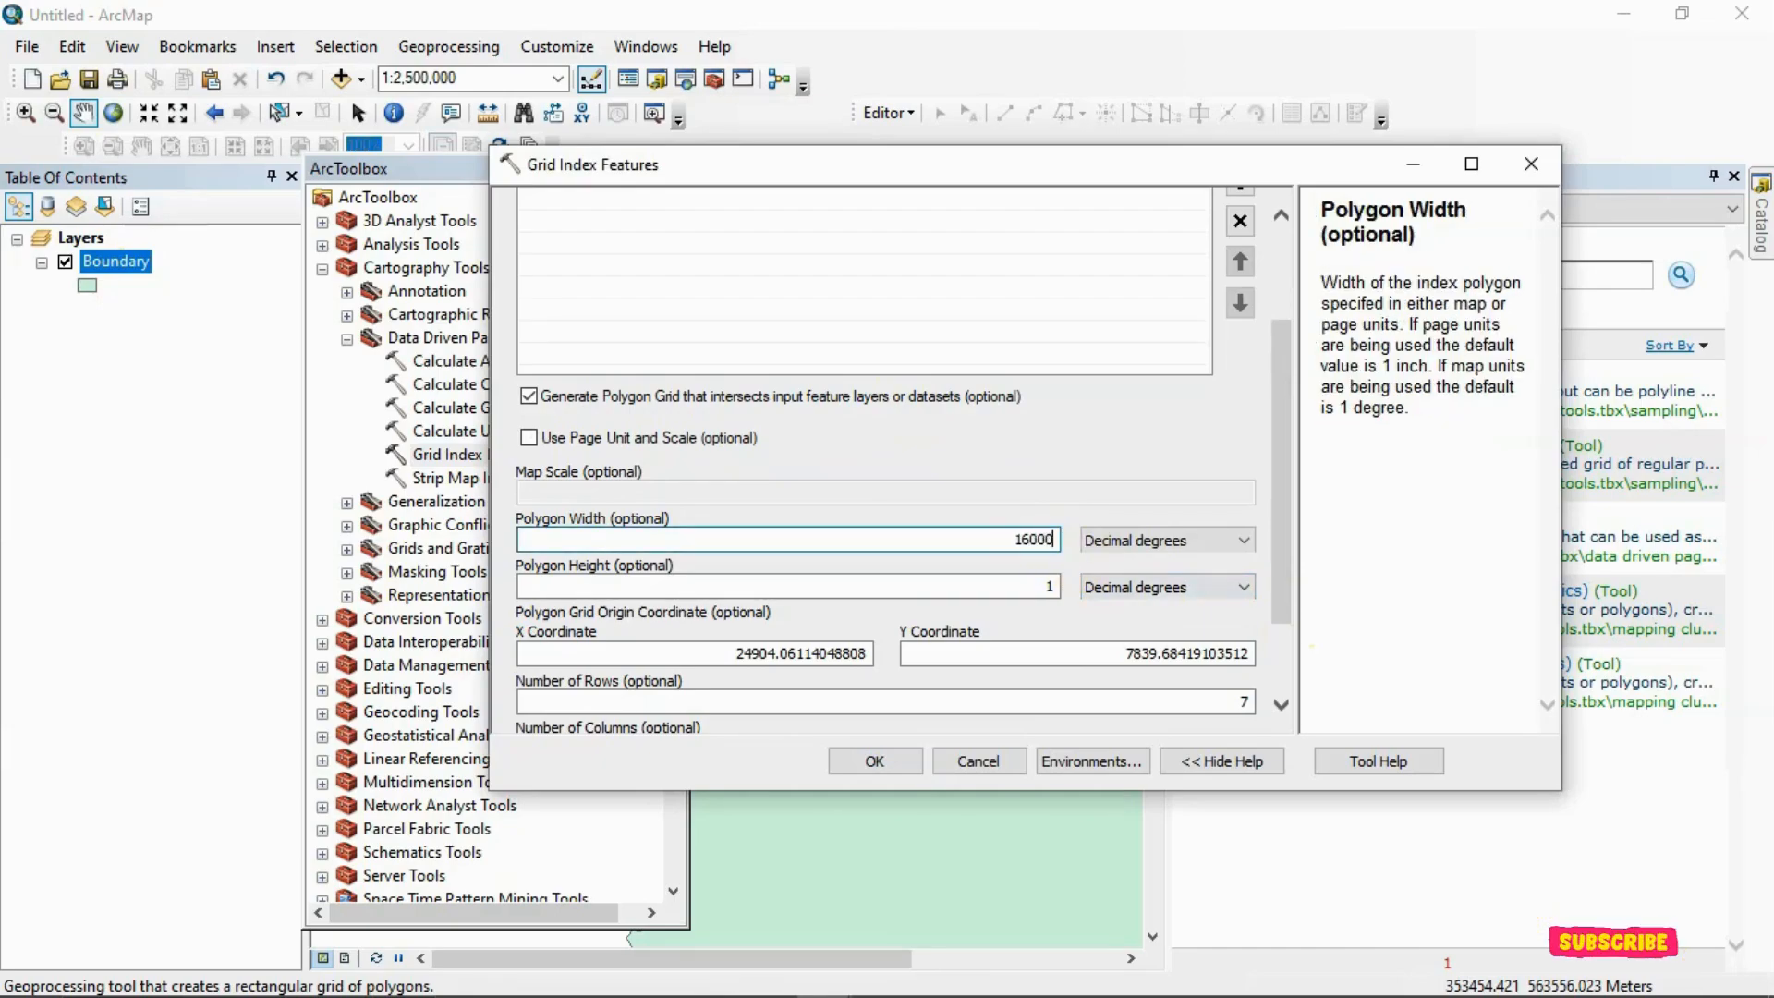
click(1057, 585)
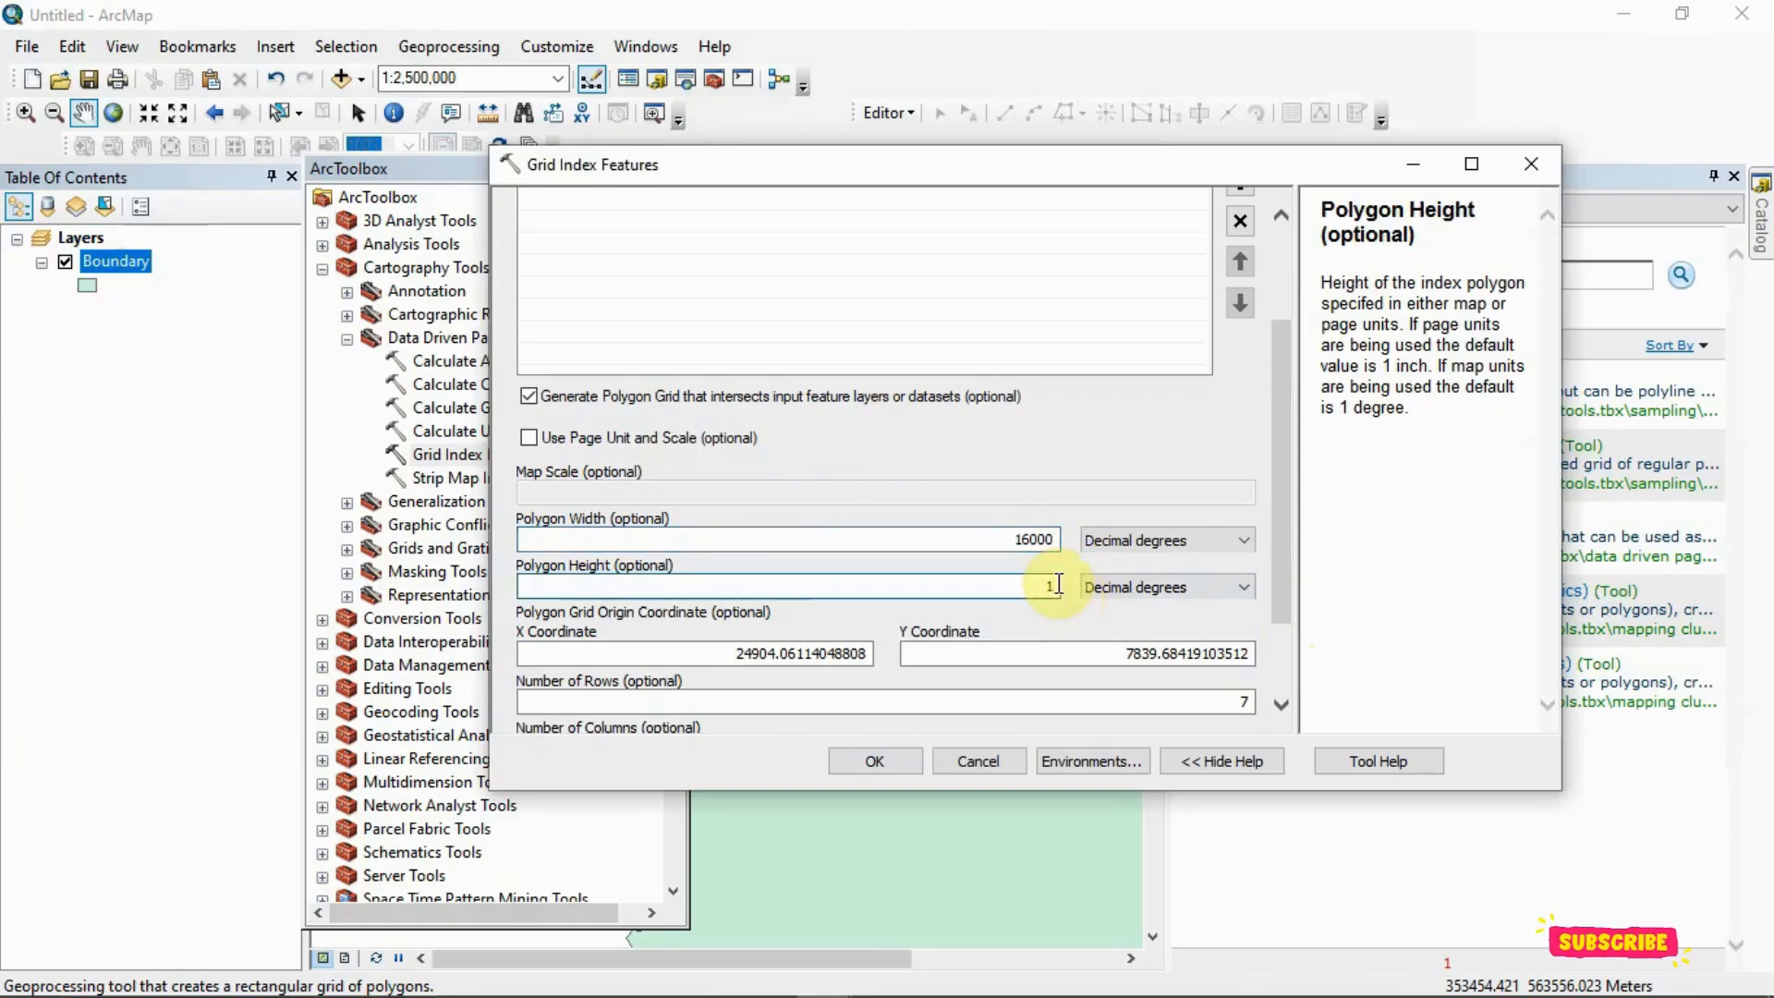
text(8000)
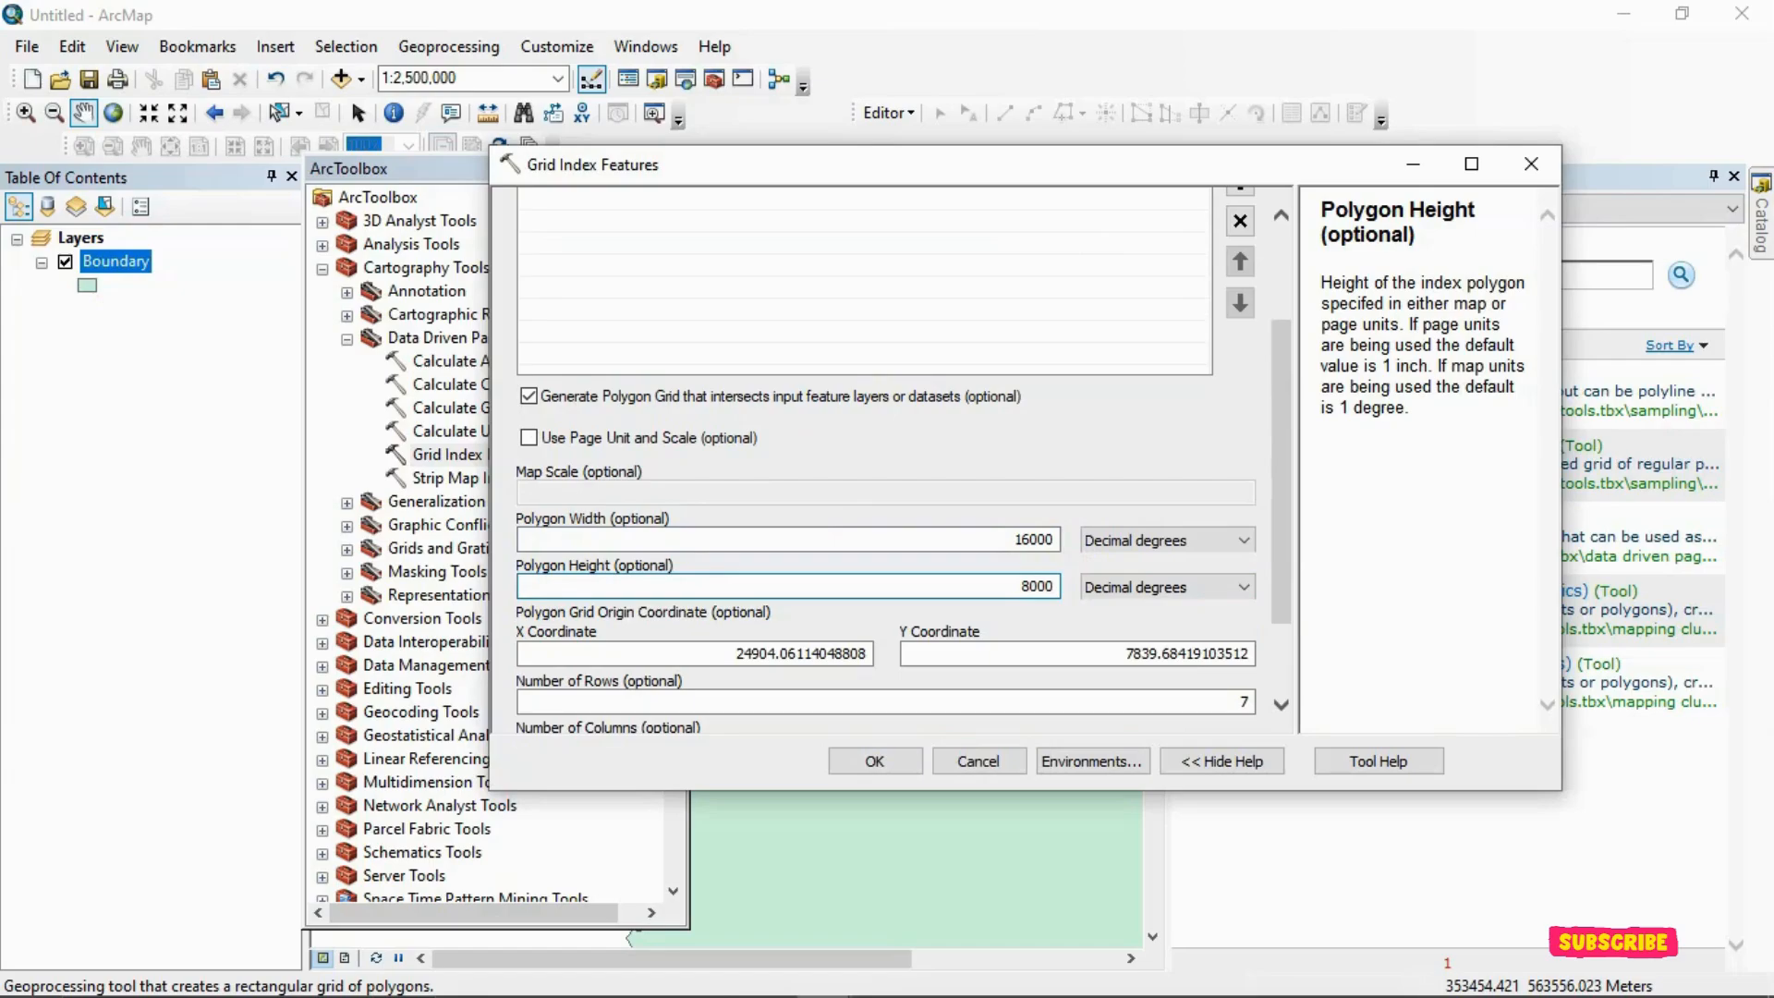
Set the polygon size units to Meters and run the Grid Index Features tool
click(1241, 539)
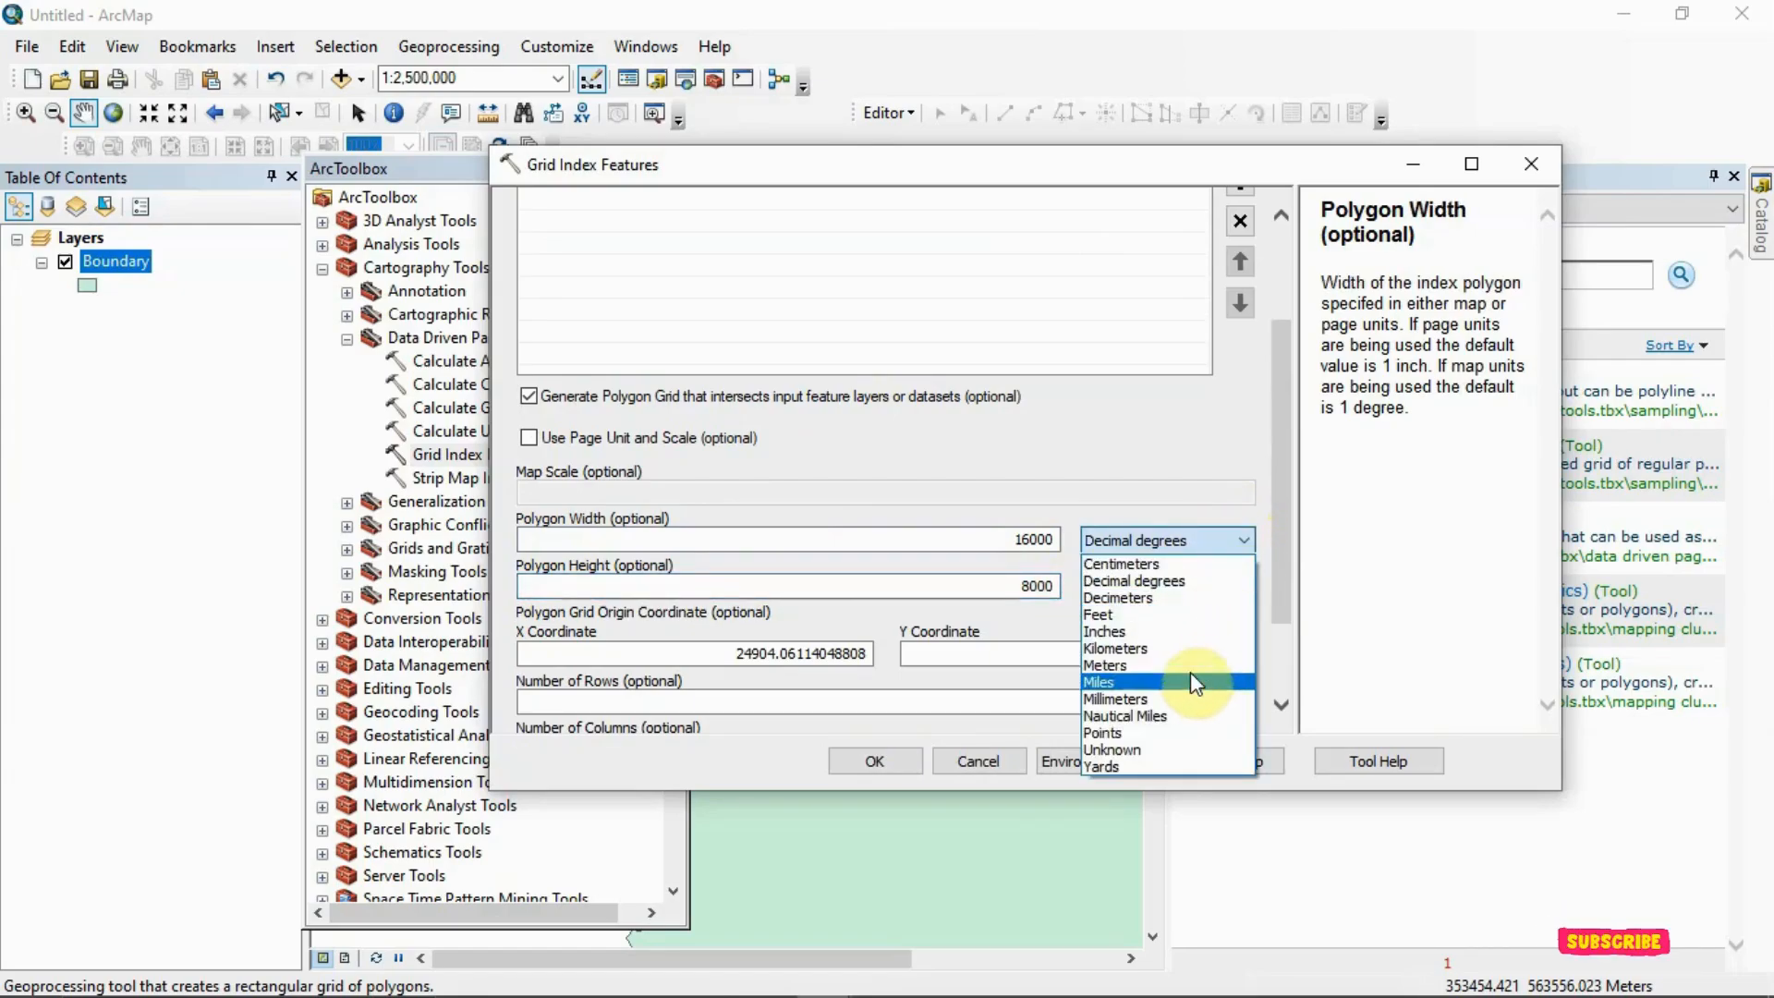
click(1191, 675)
click(1216, 538)
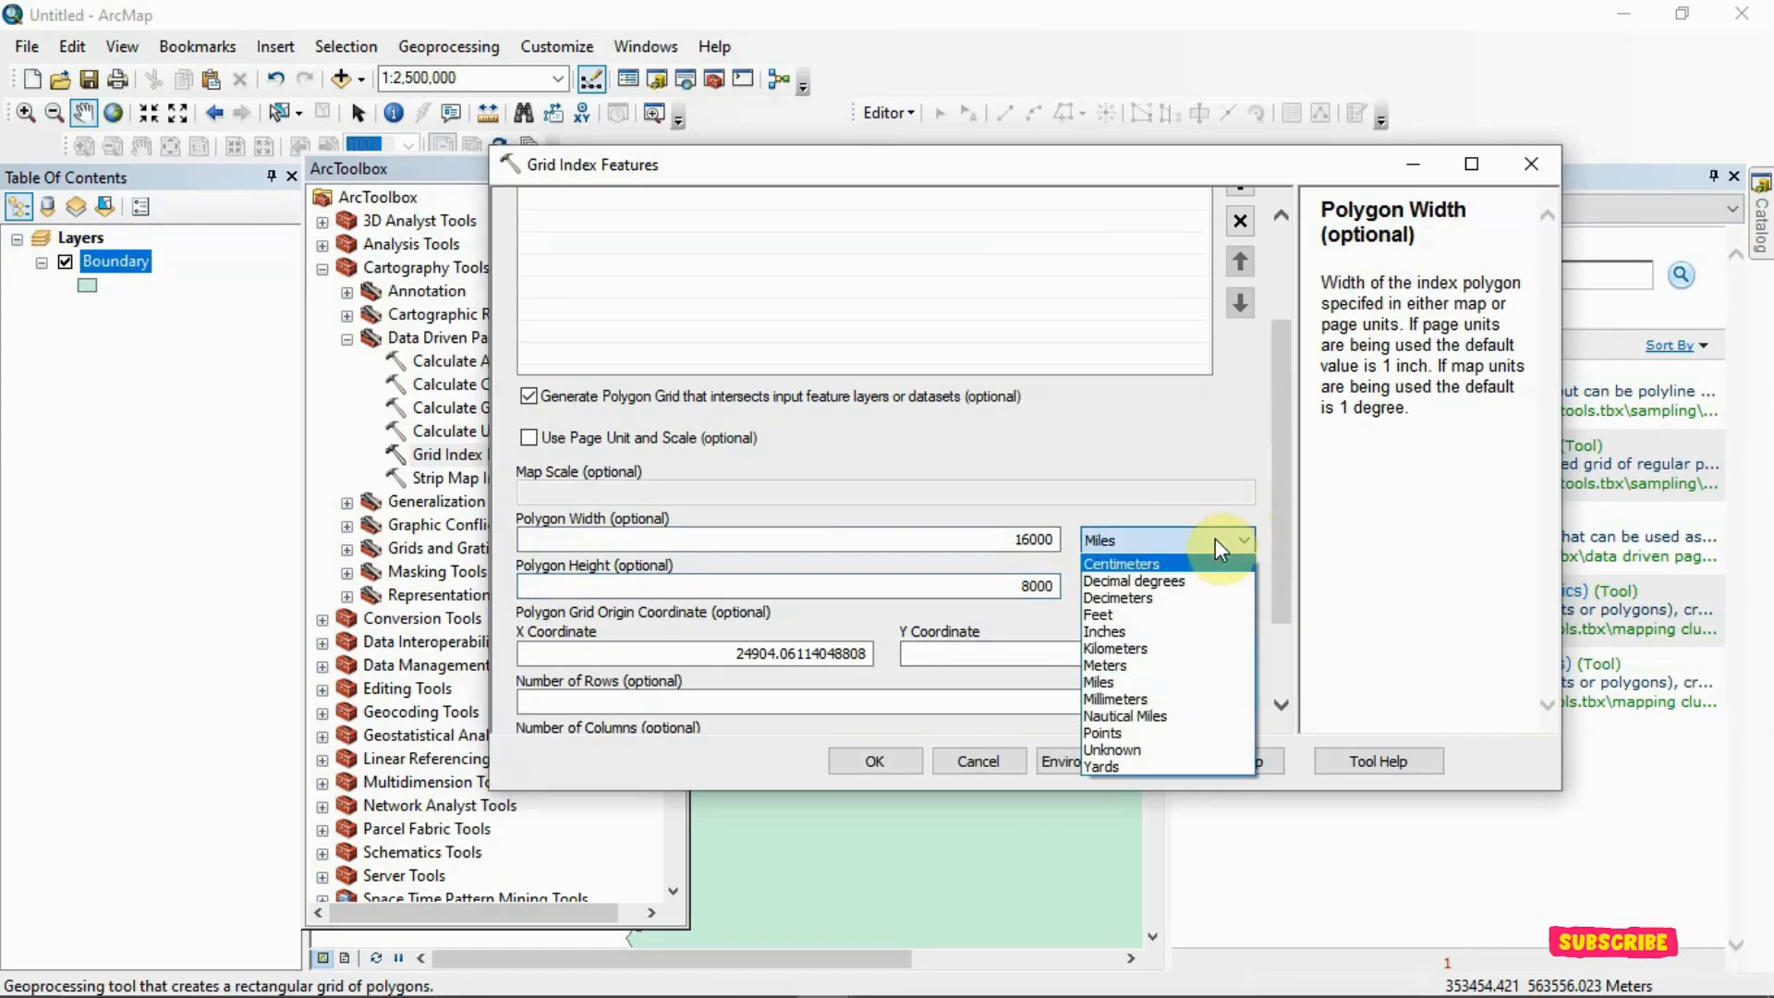
click(1192, 665)
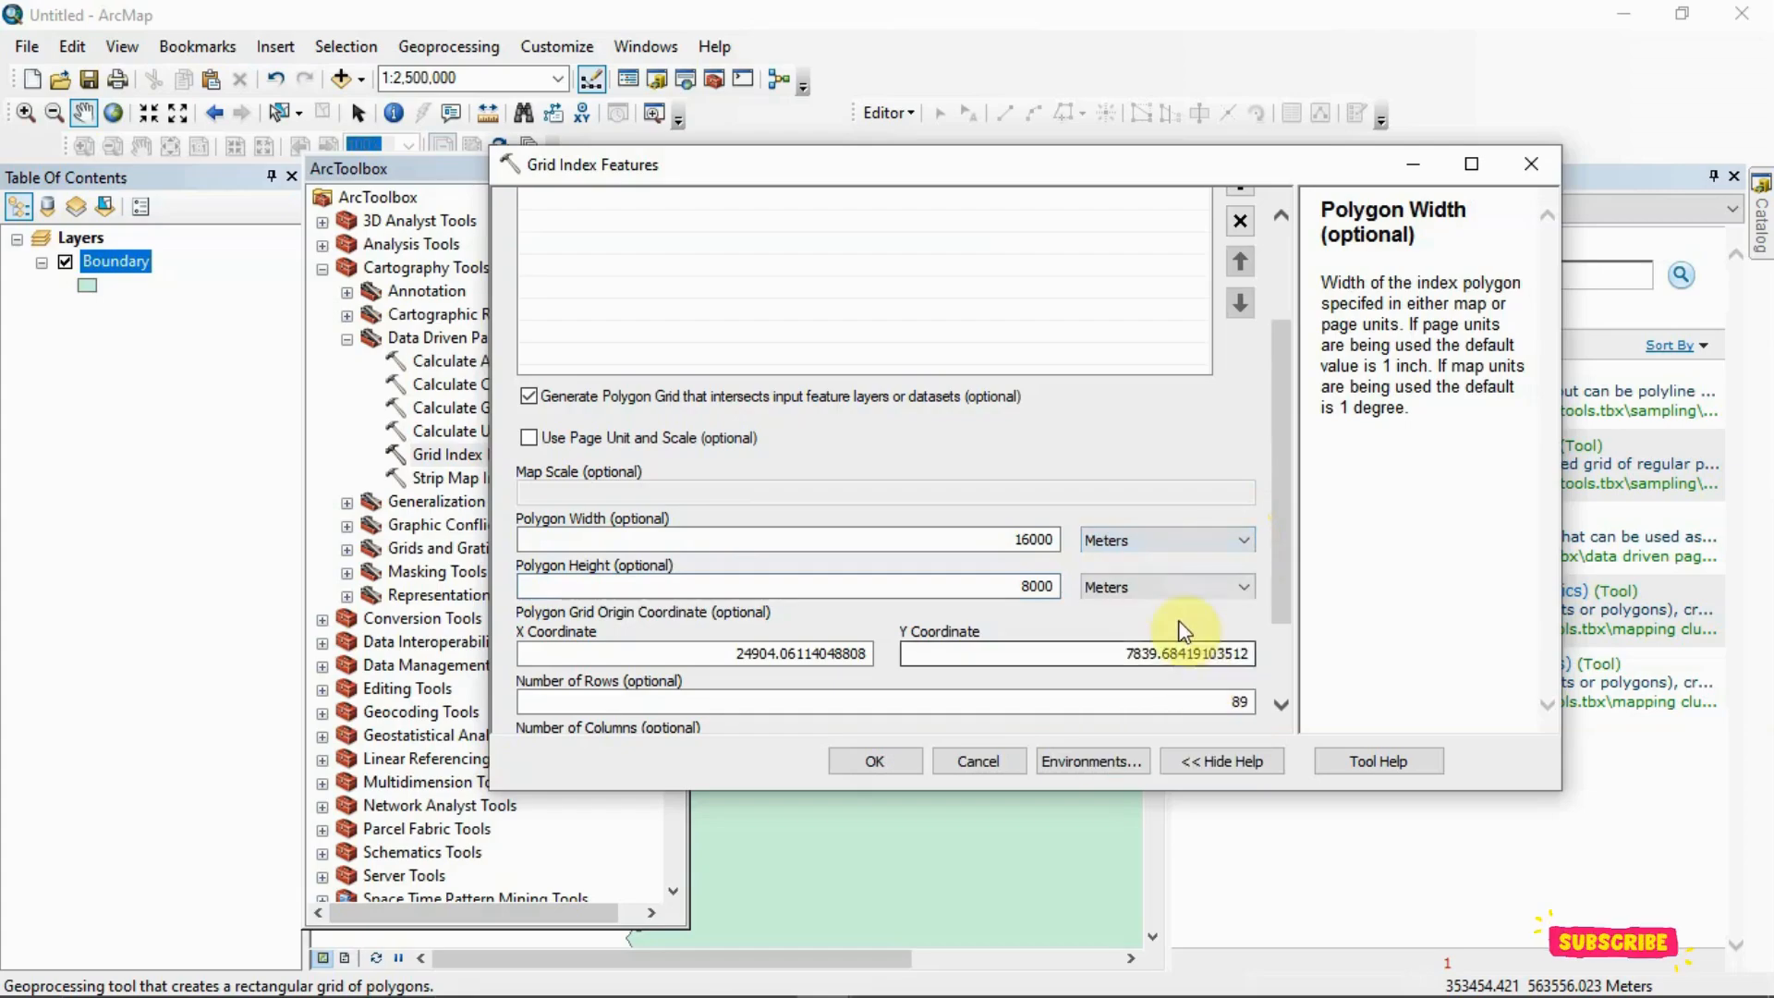
scroll(1279, 563, down, 2)
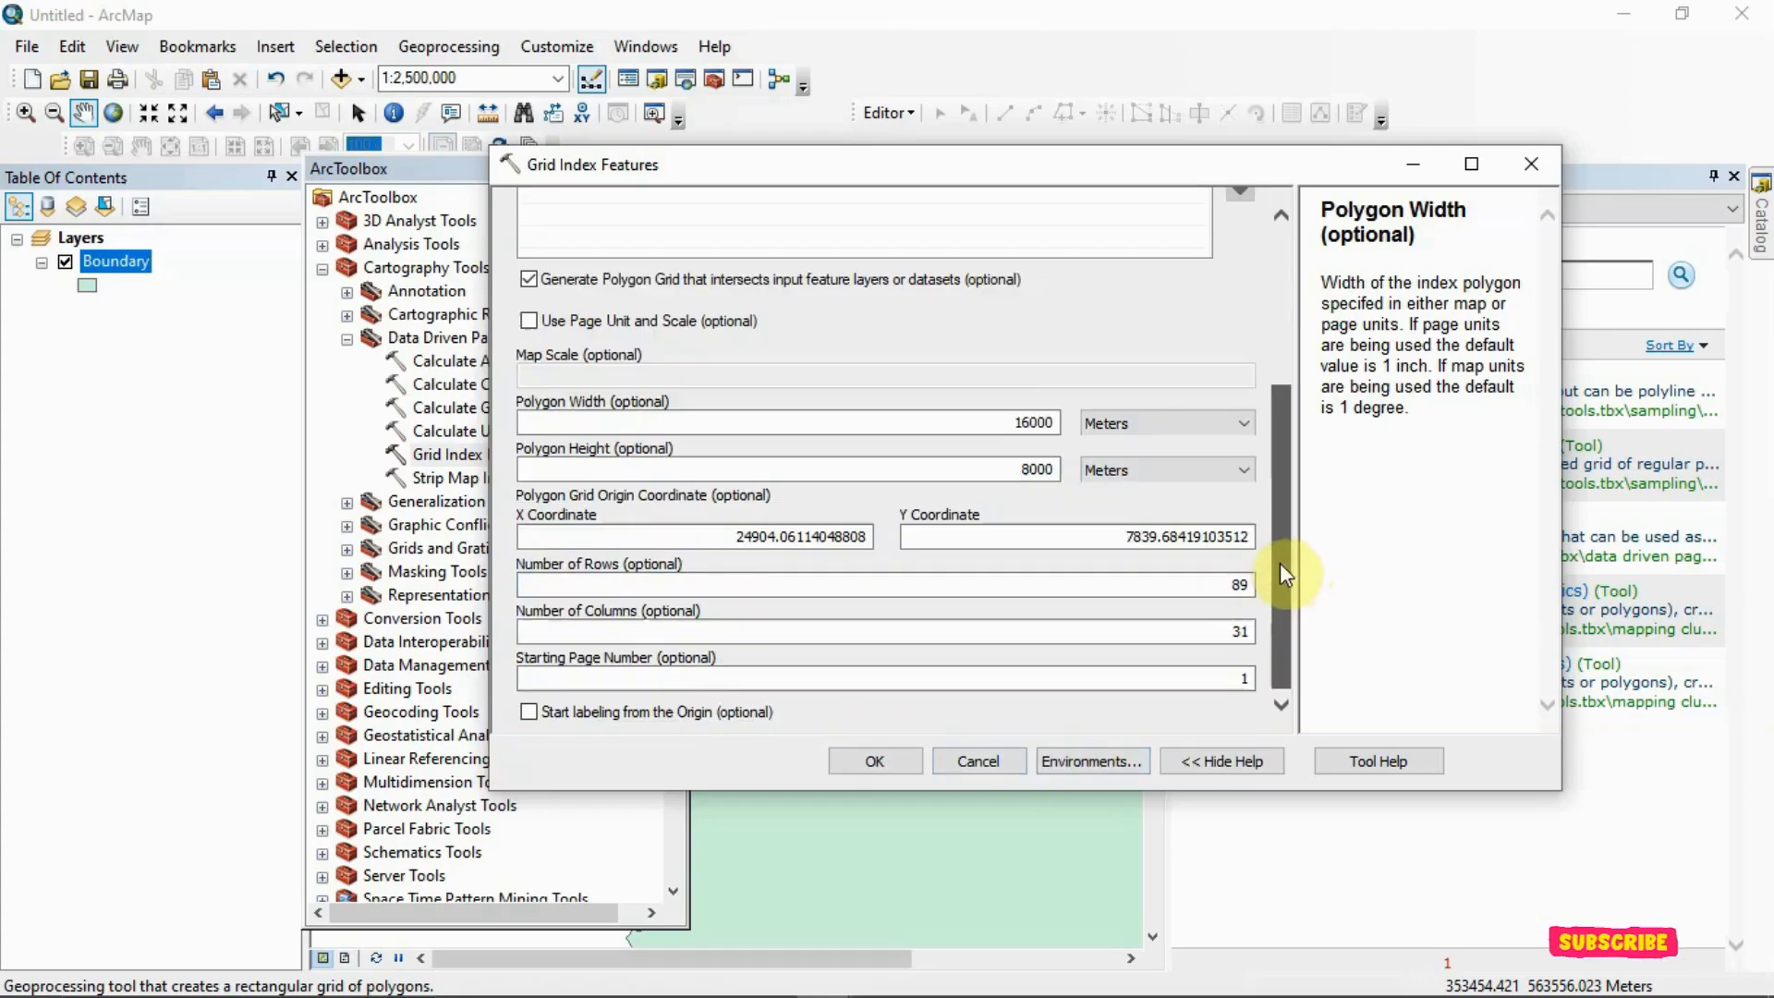
click(888, 765)
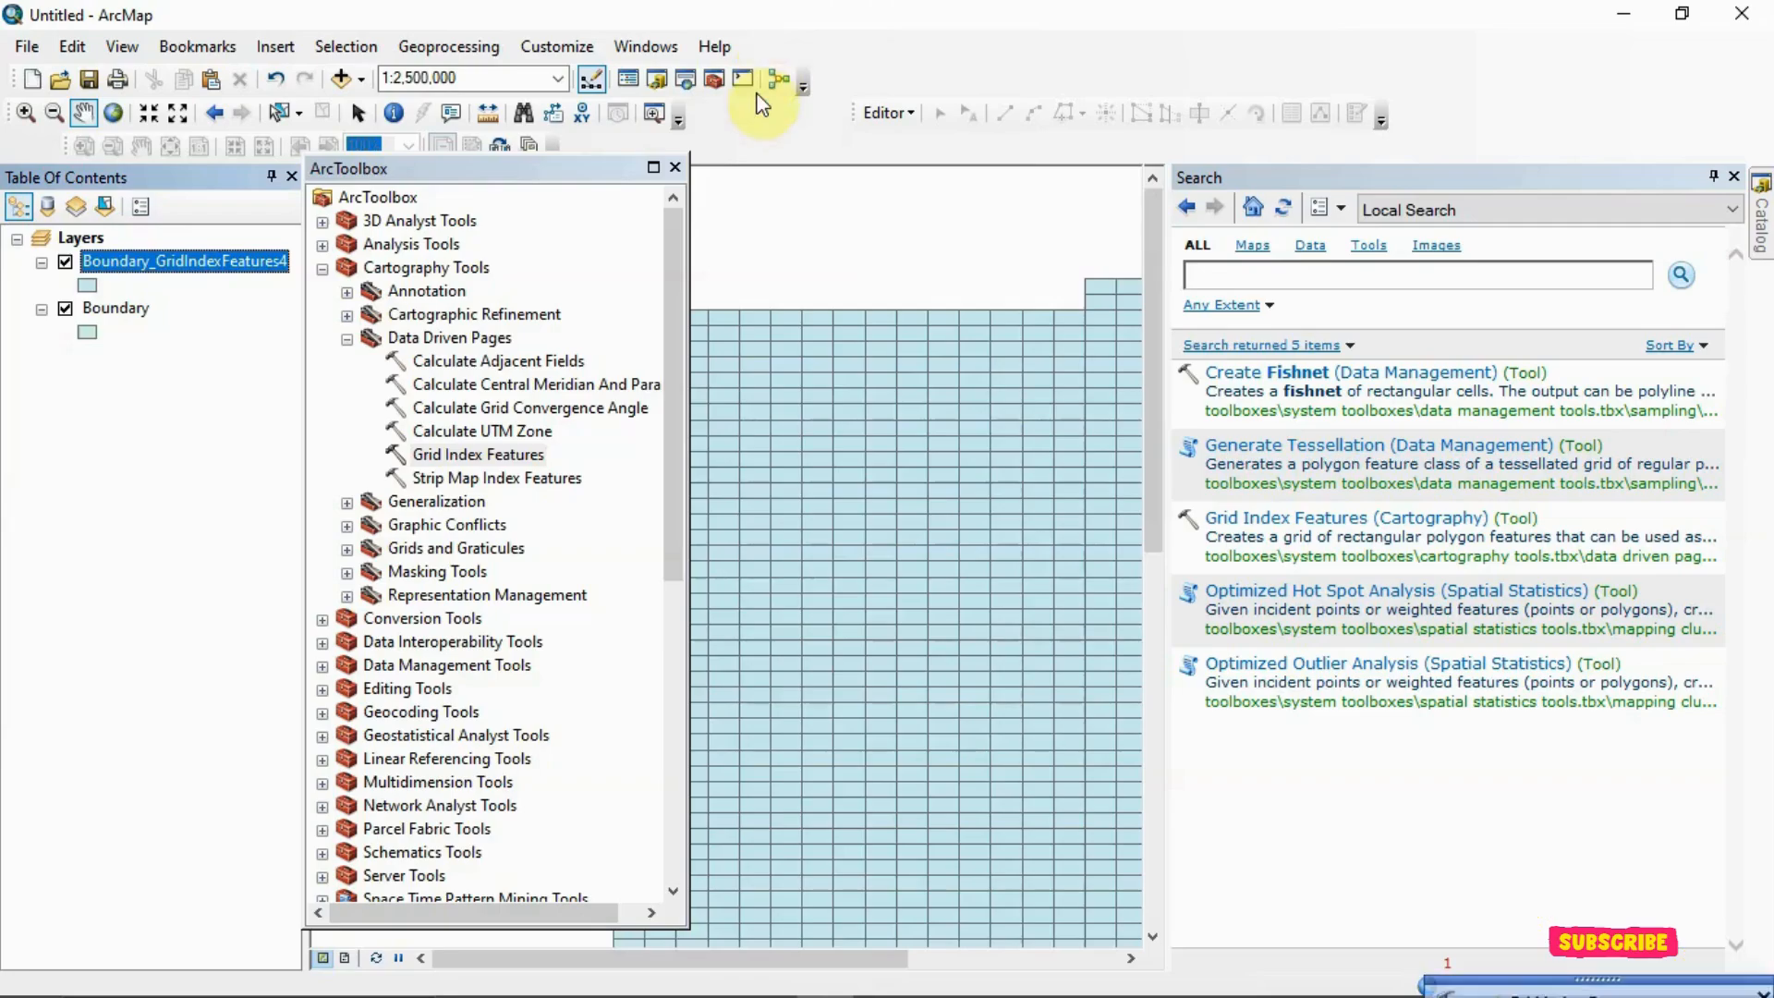
Close the ArcToolbox and Search windows and open the attribute table of the Boundary_GridIndexFeatures4 layer
click(677, 169)
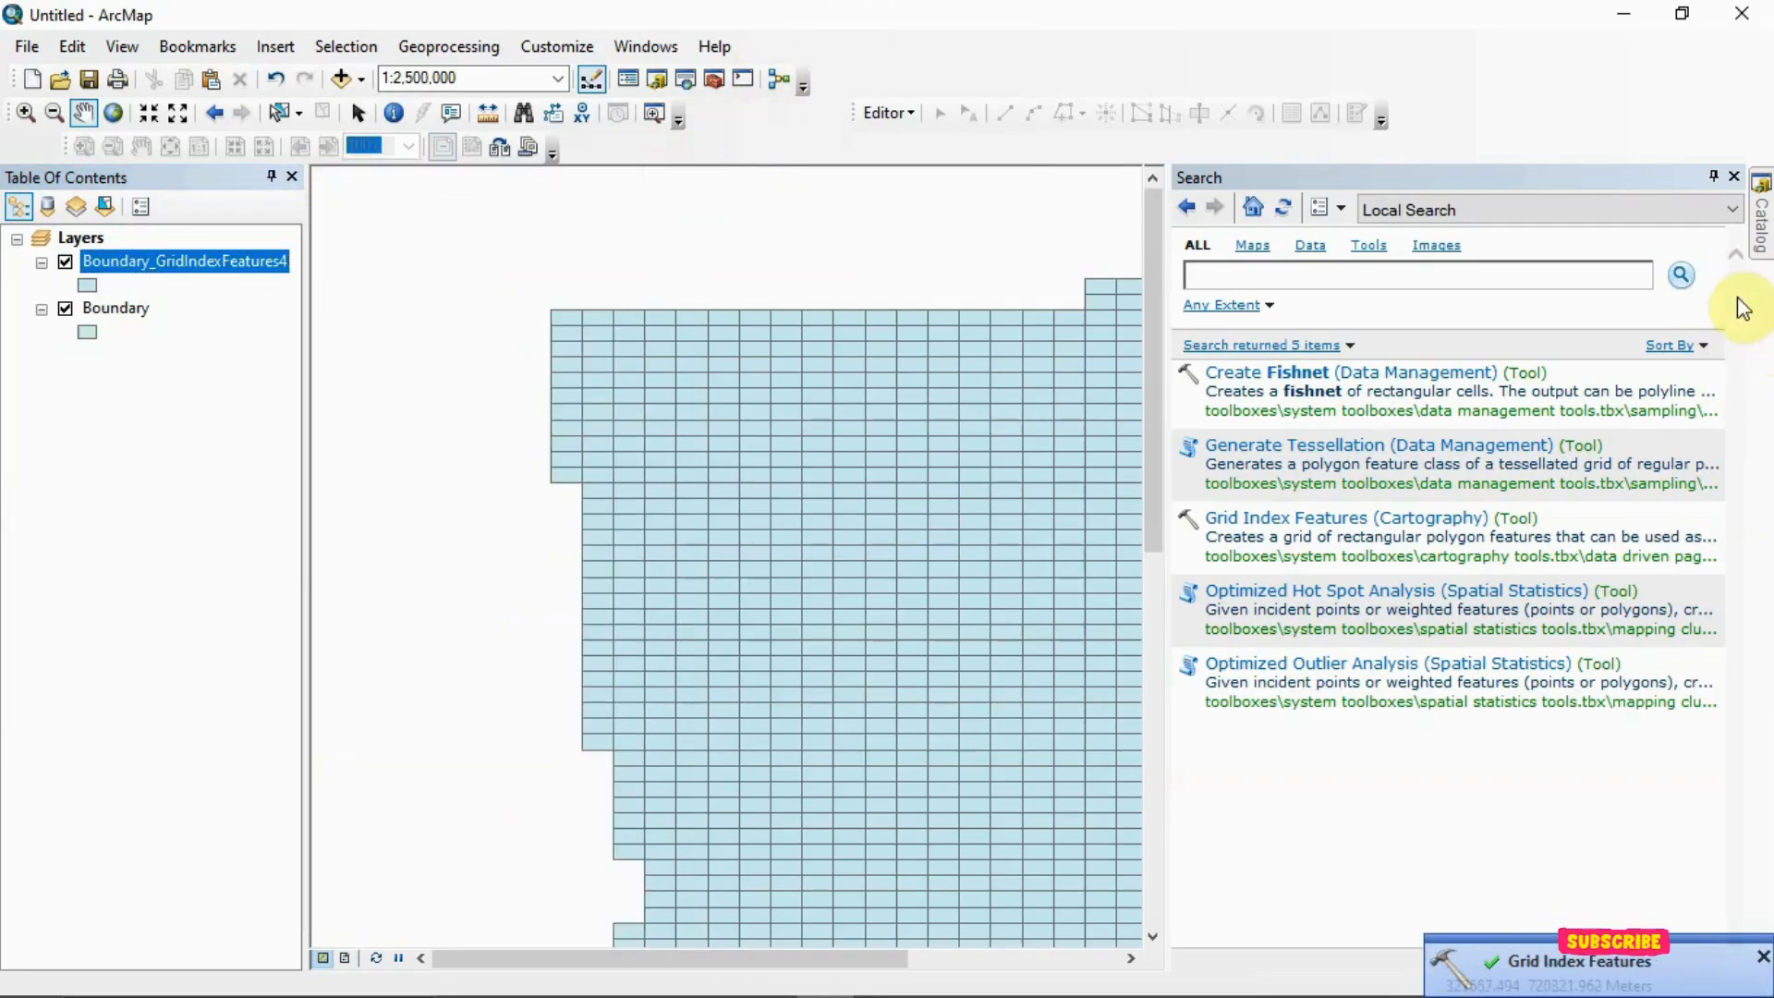
click(1735, 176)
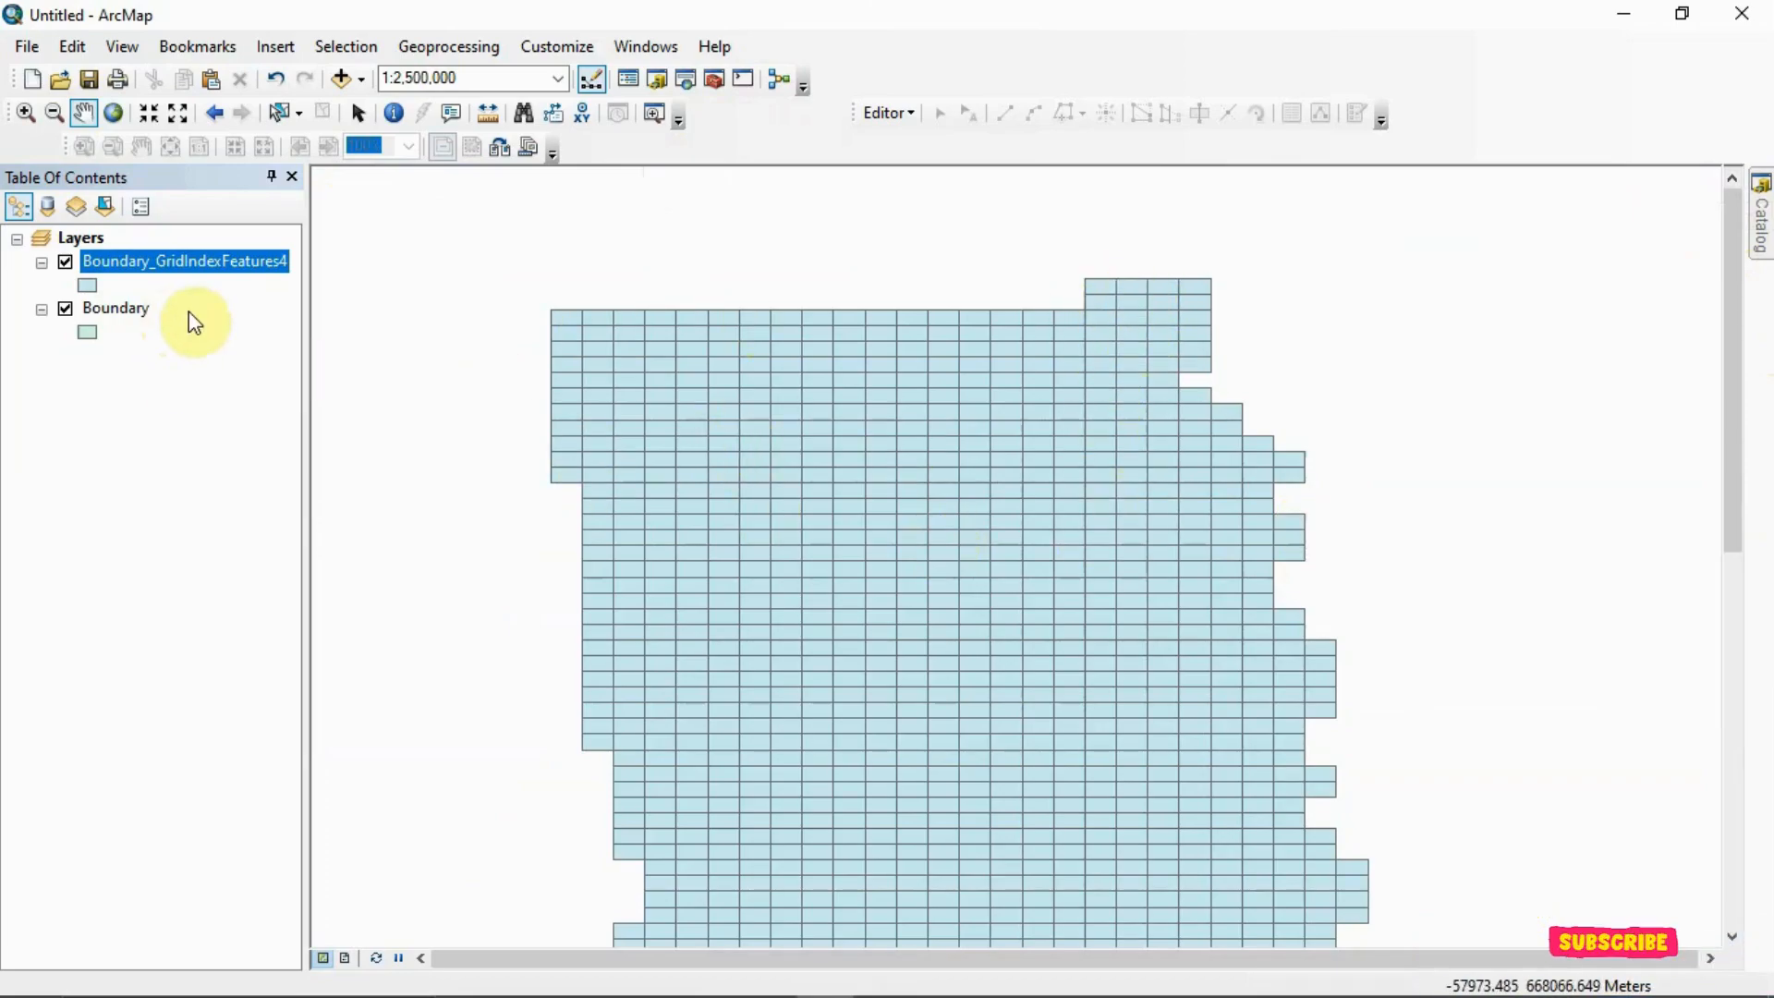
right_click(249, 260)
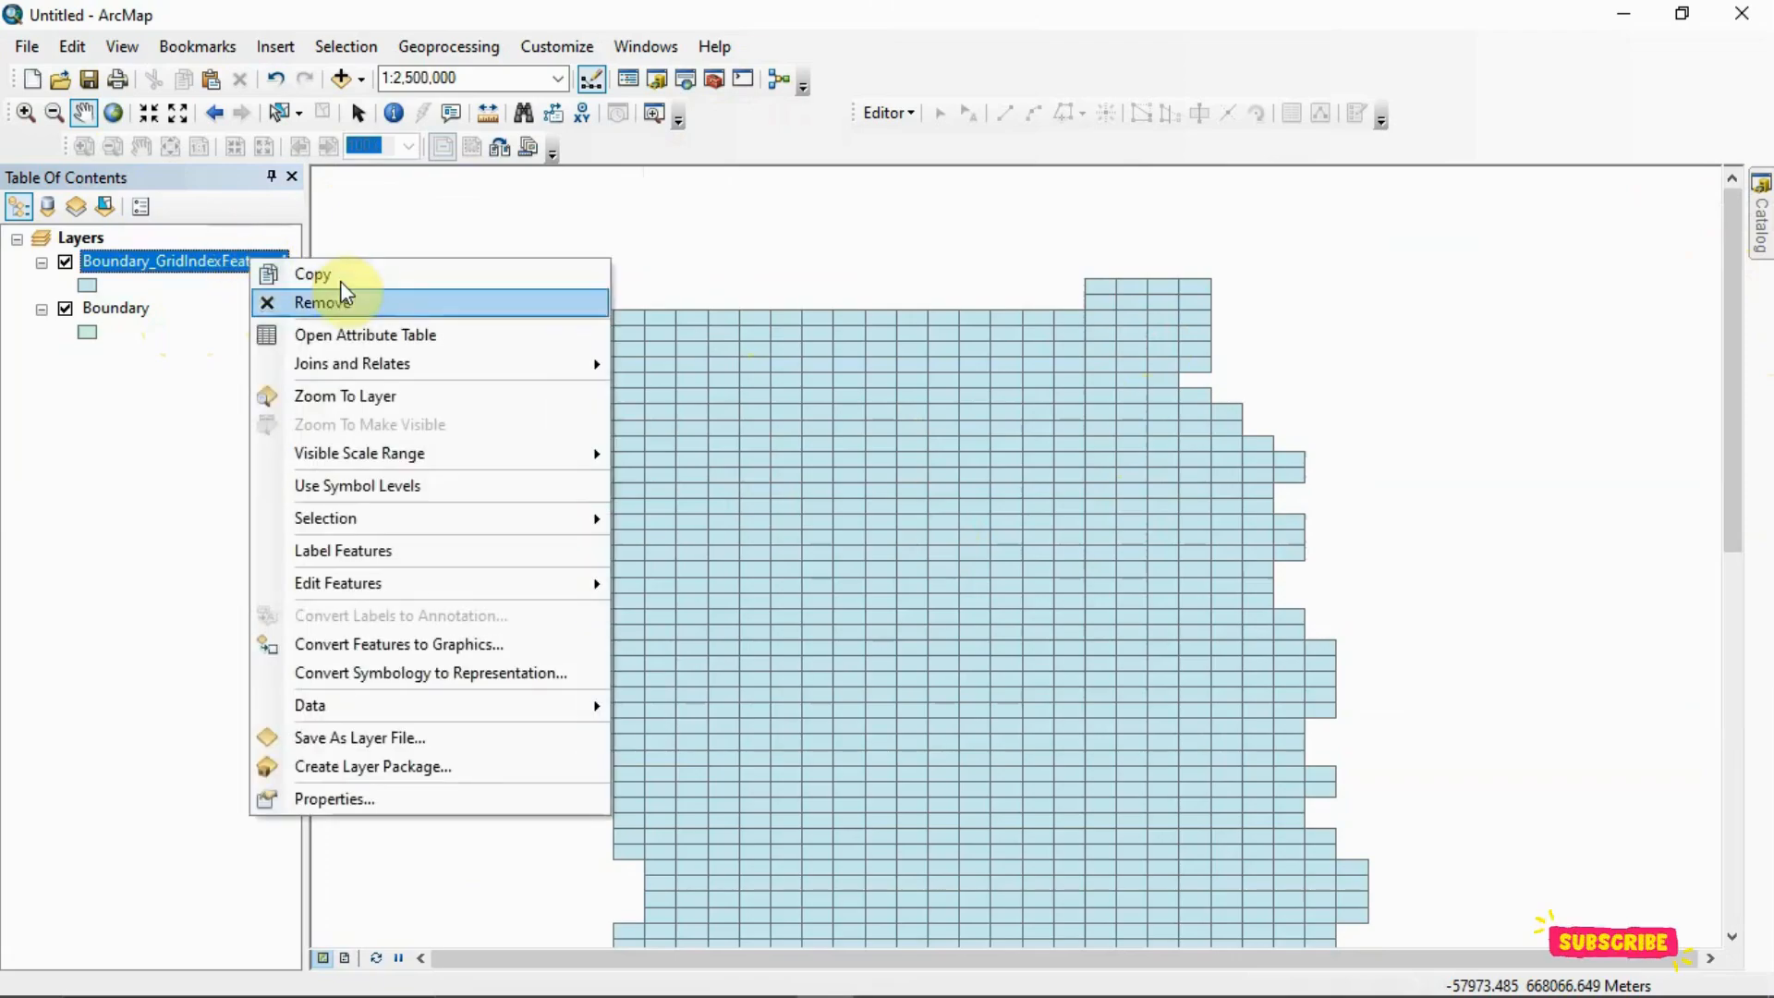
click(357, 337)
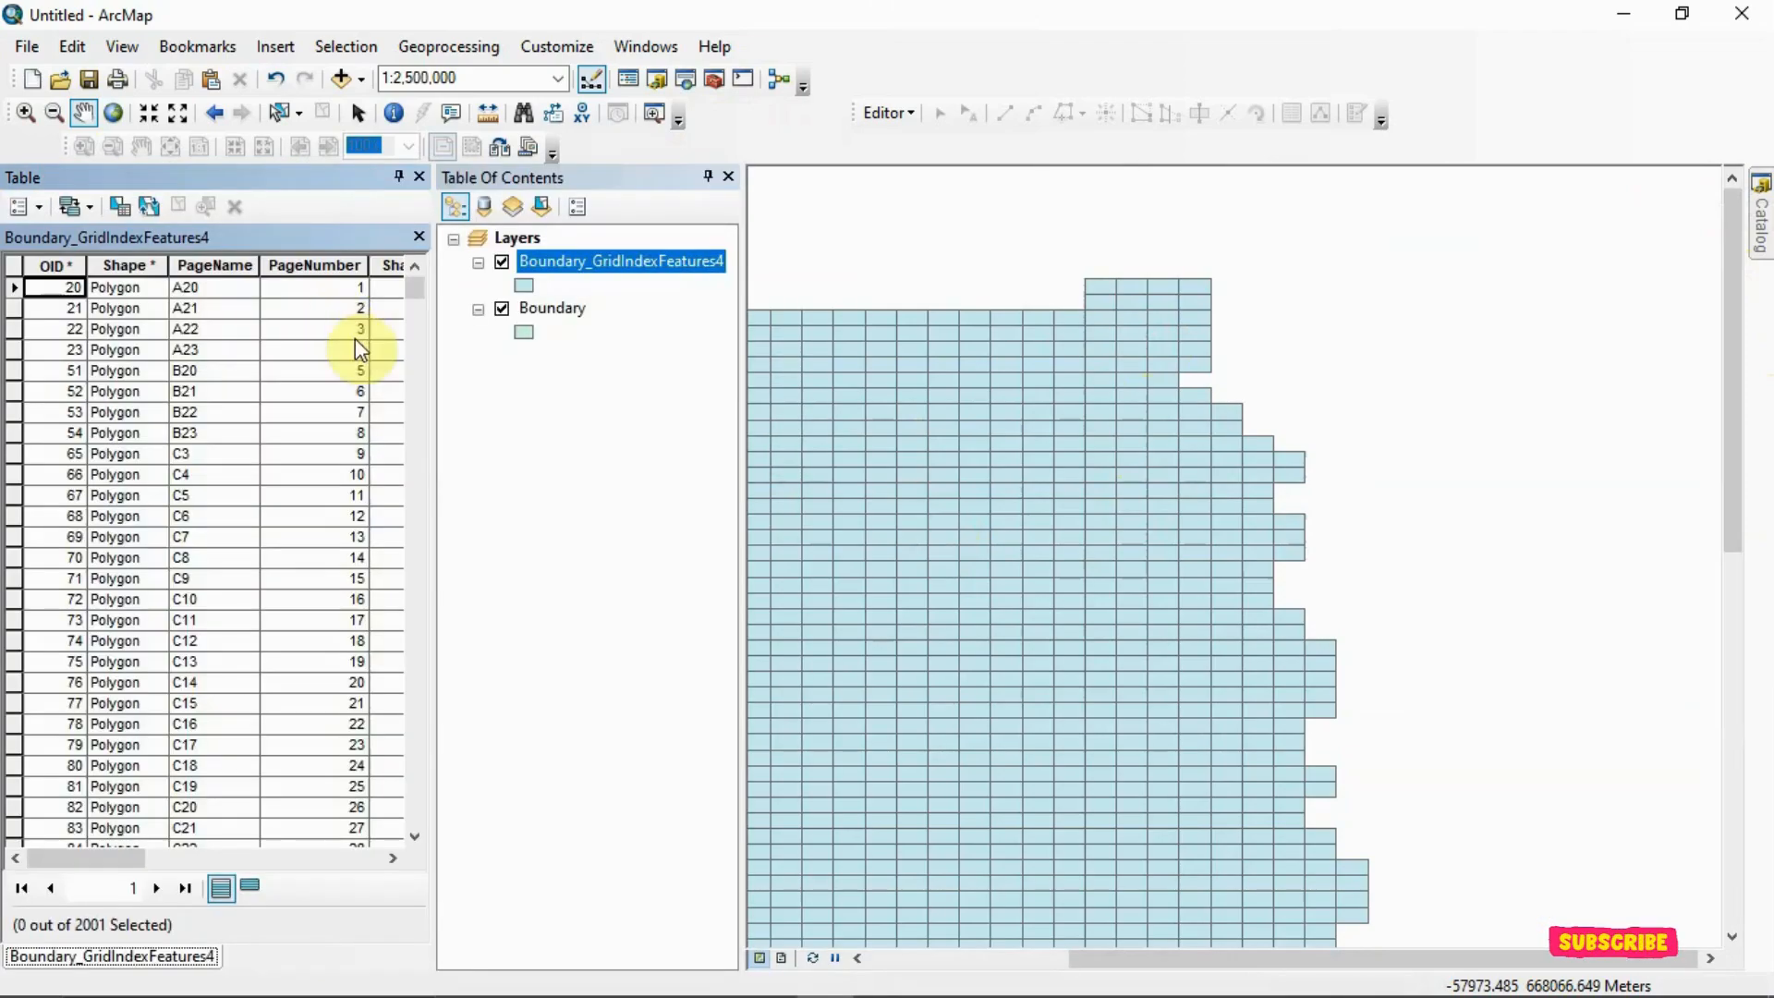
Turn on feature labels for the Boundary_GridIndexFeatures4 layer and inspect the labelled cells along the grid's northern edge
right_click(548, 277)
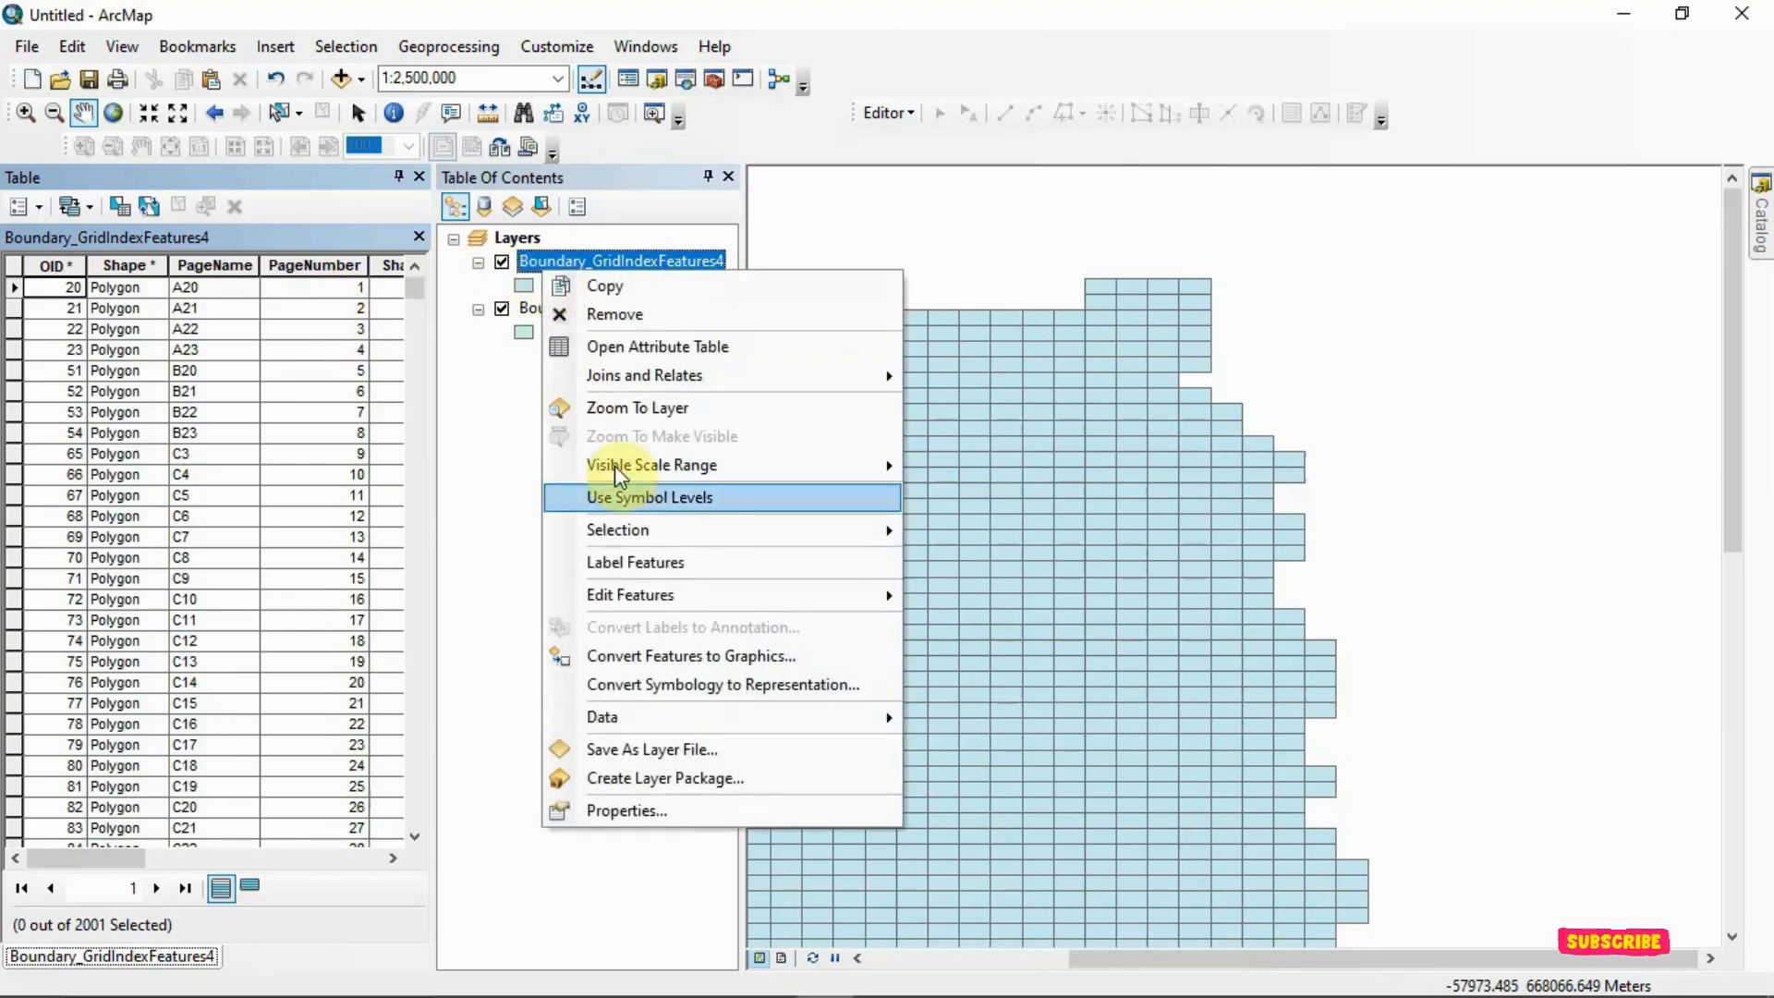
click(661, 562)
drag(697, 578, 795, 533)
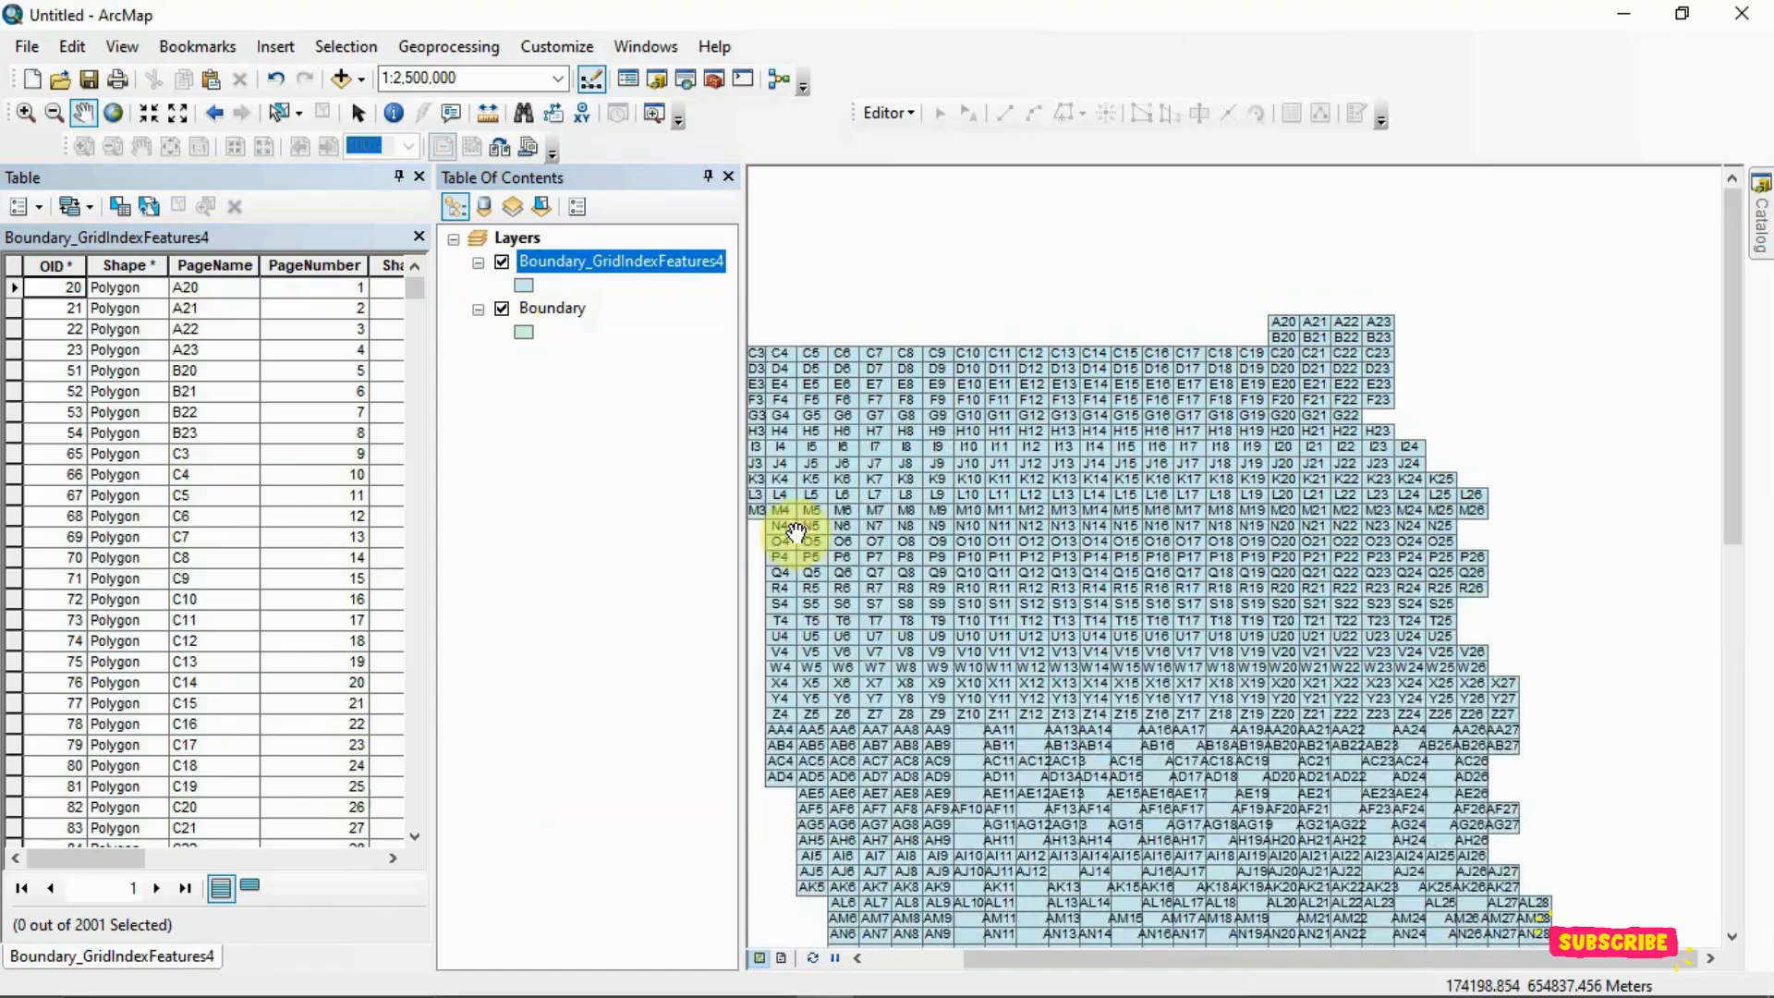
scroll(962, 443, down, 3)
drag(1012, 377, 1053, 569)
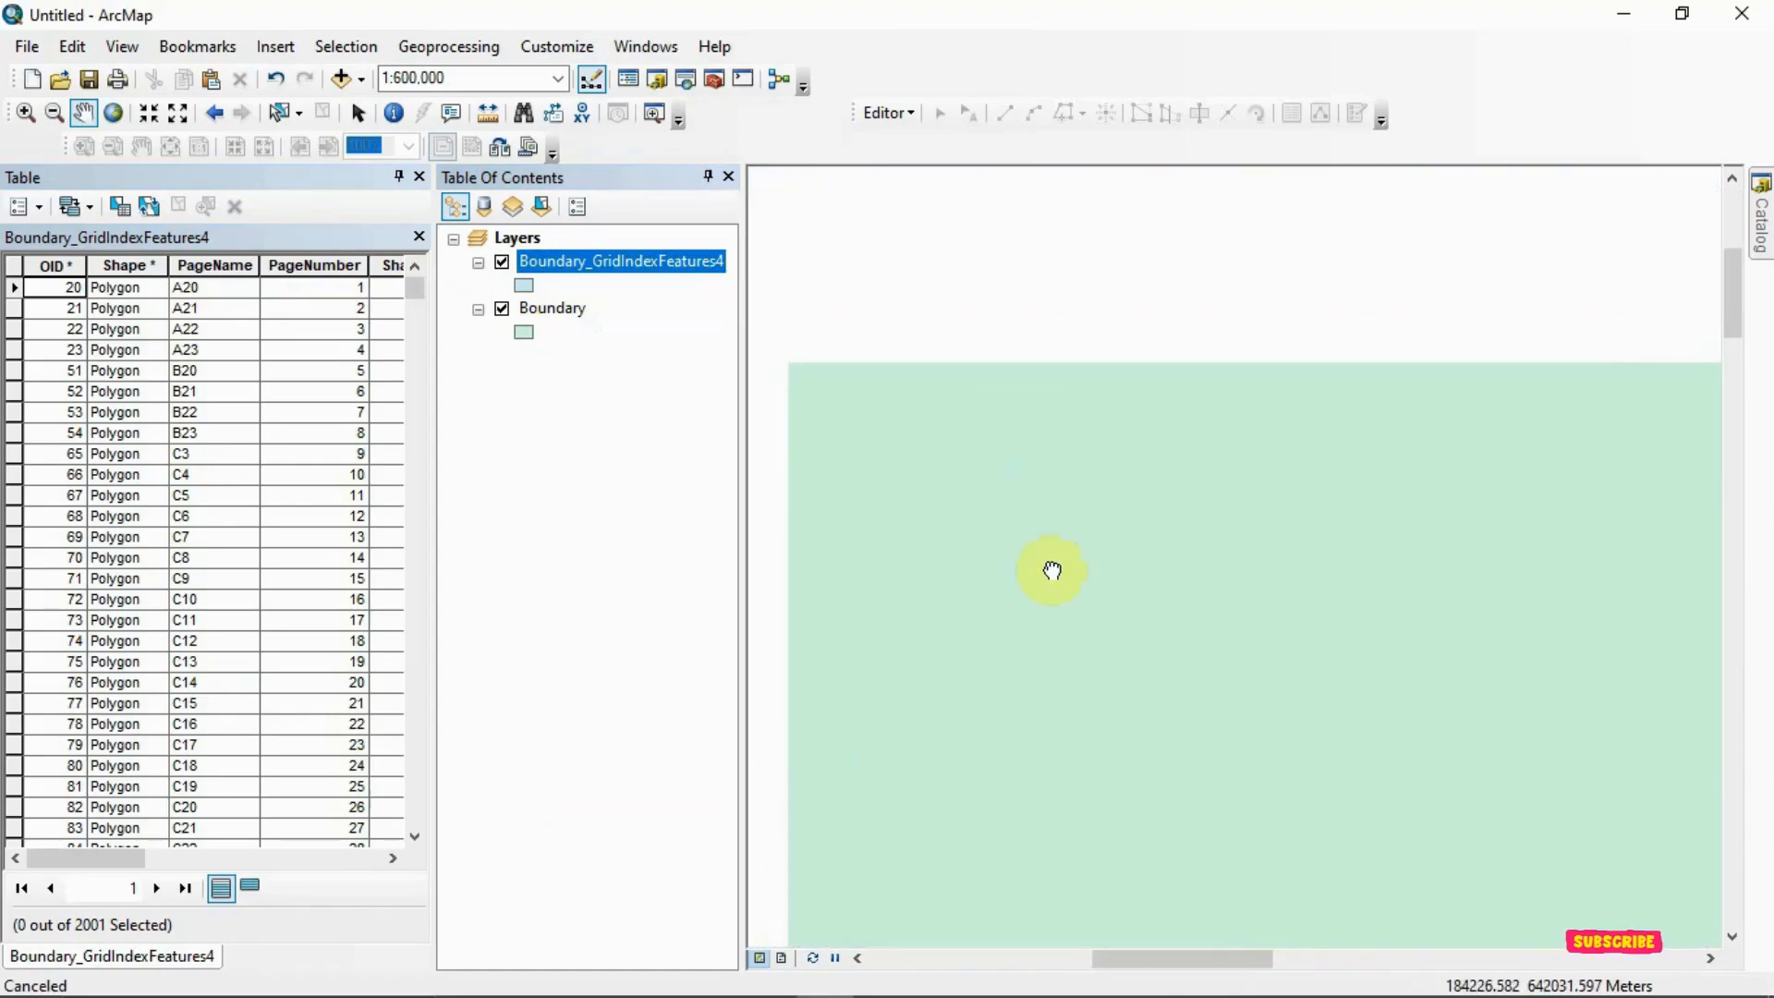
drag(878, 324, 1085, 430)
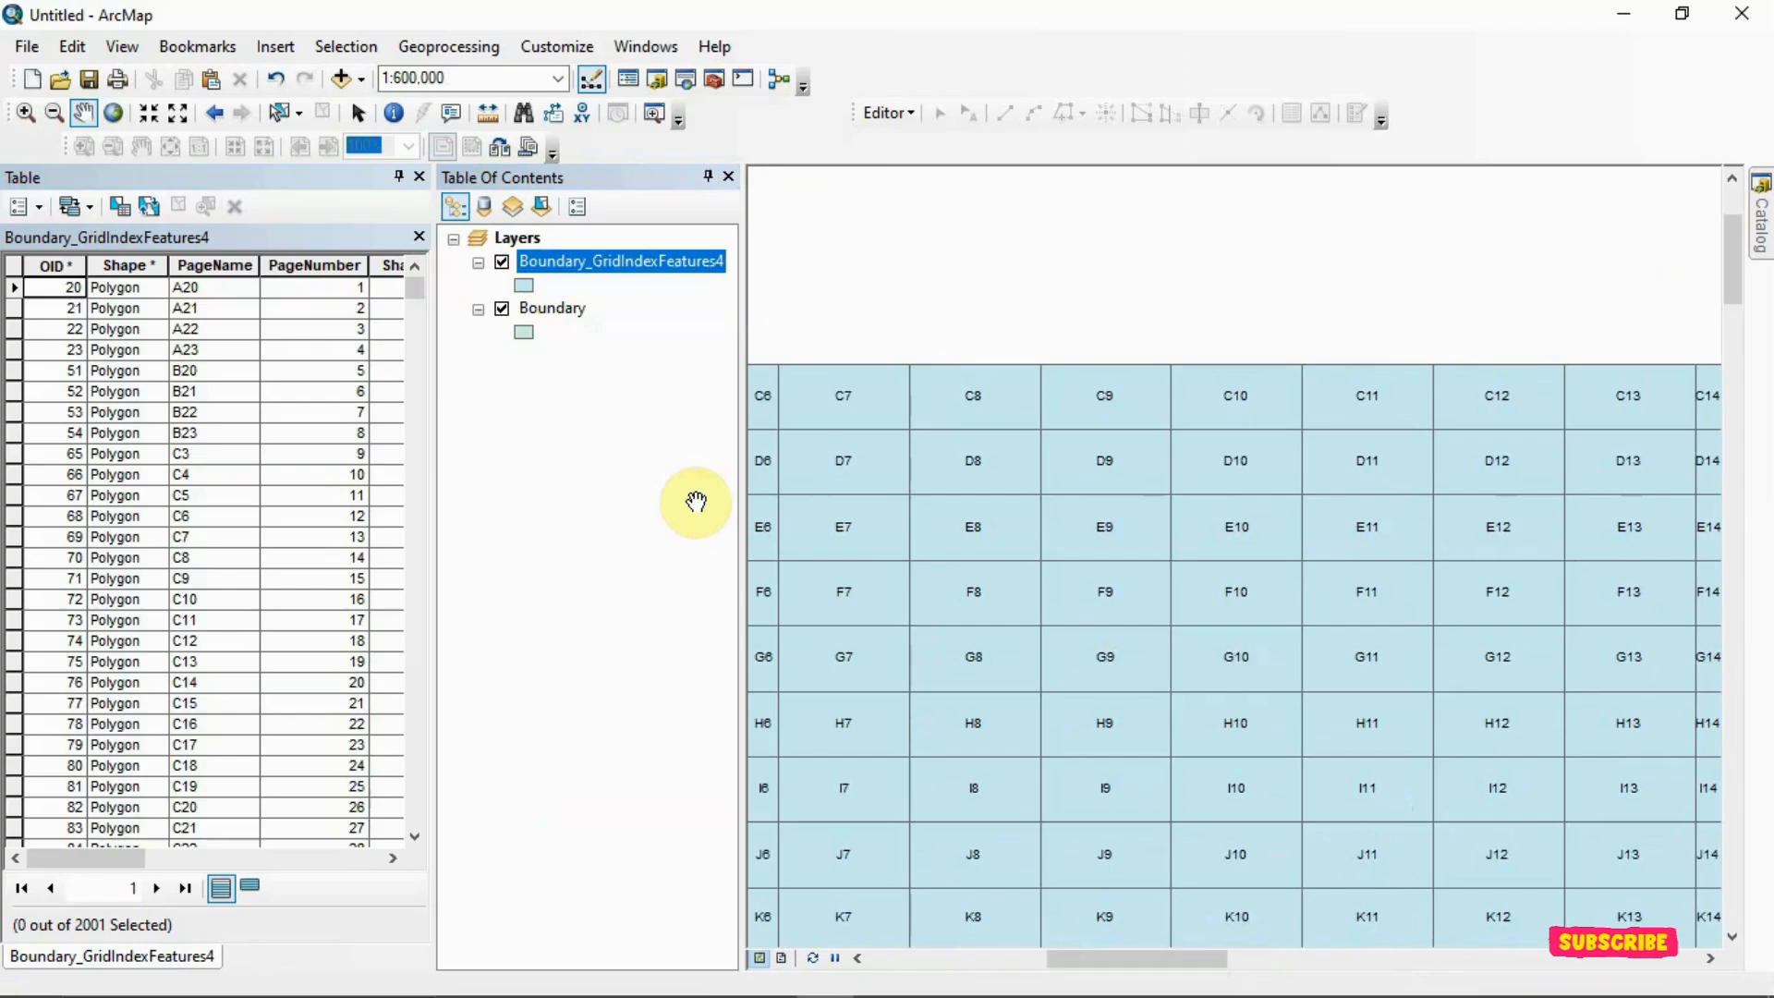
Change the label field of the Boundary_GridIndexFeatures4 layer to PageNumber
right_click(571, 274)
click(645, 824)
click(766, 525)
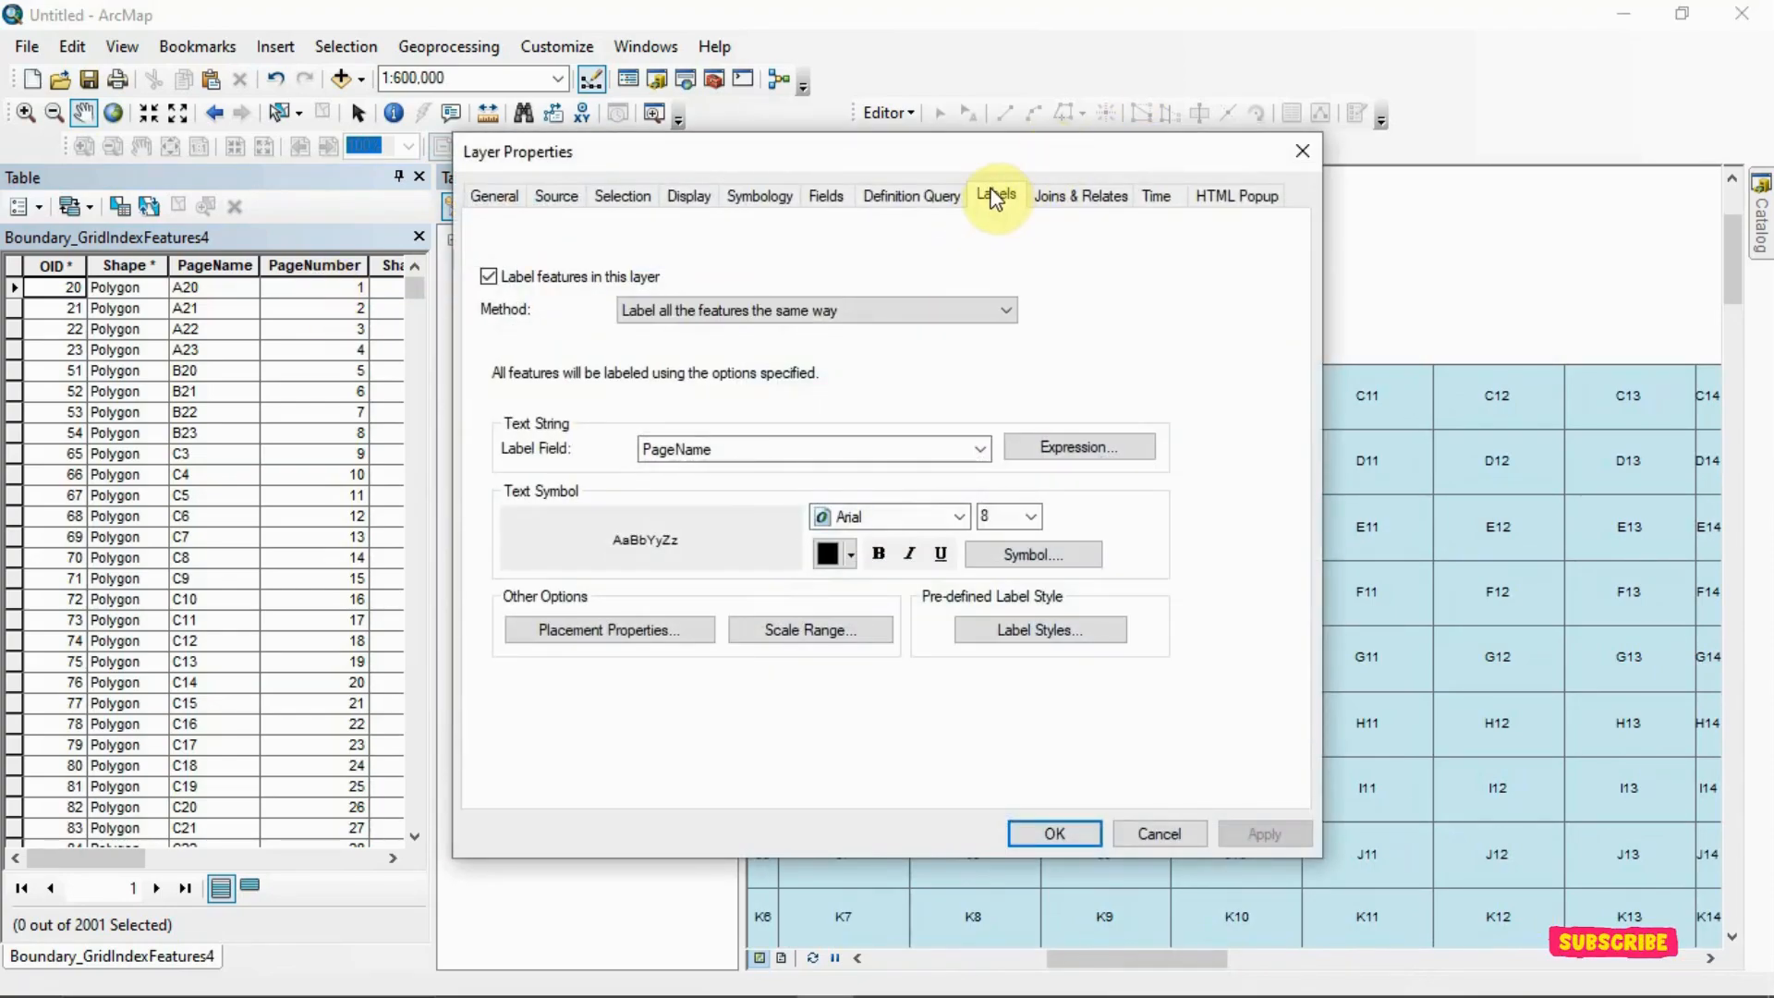
click(981, 450)
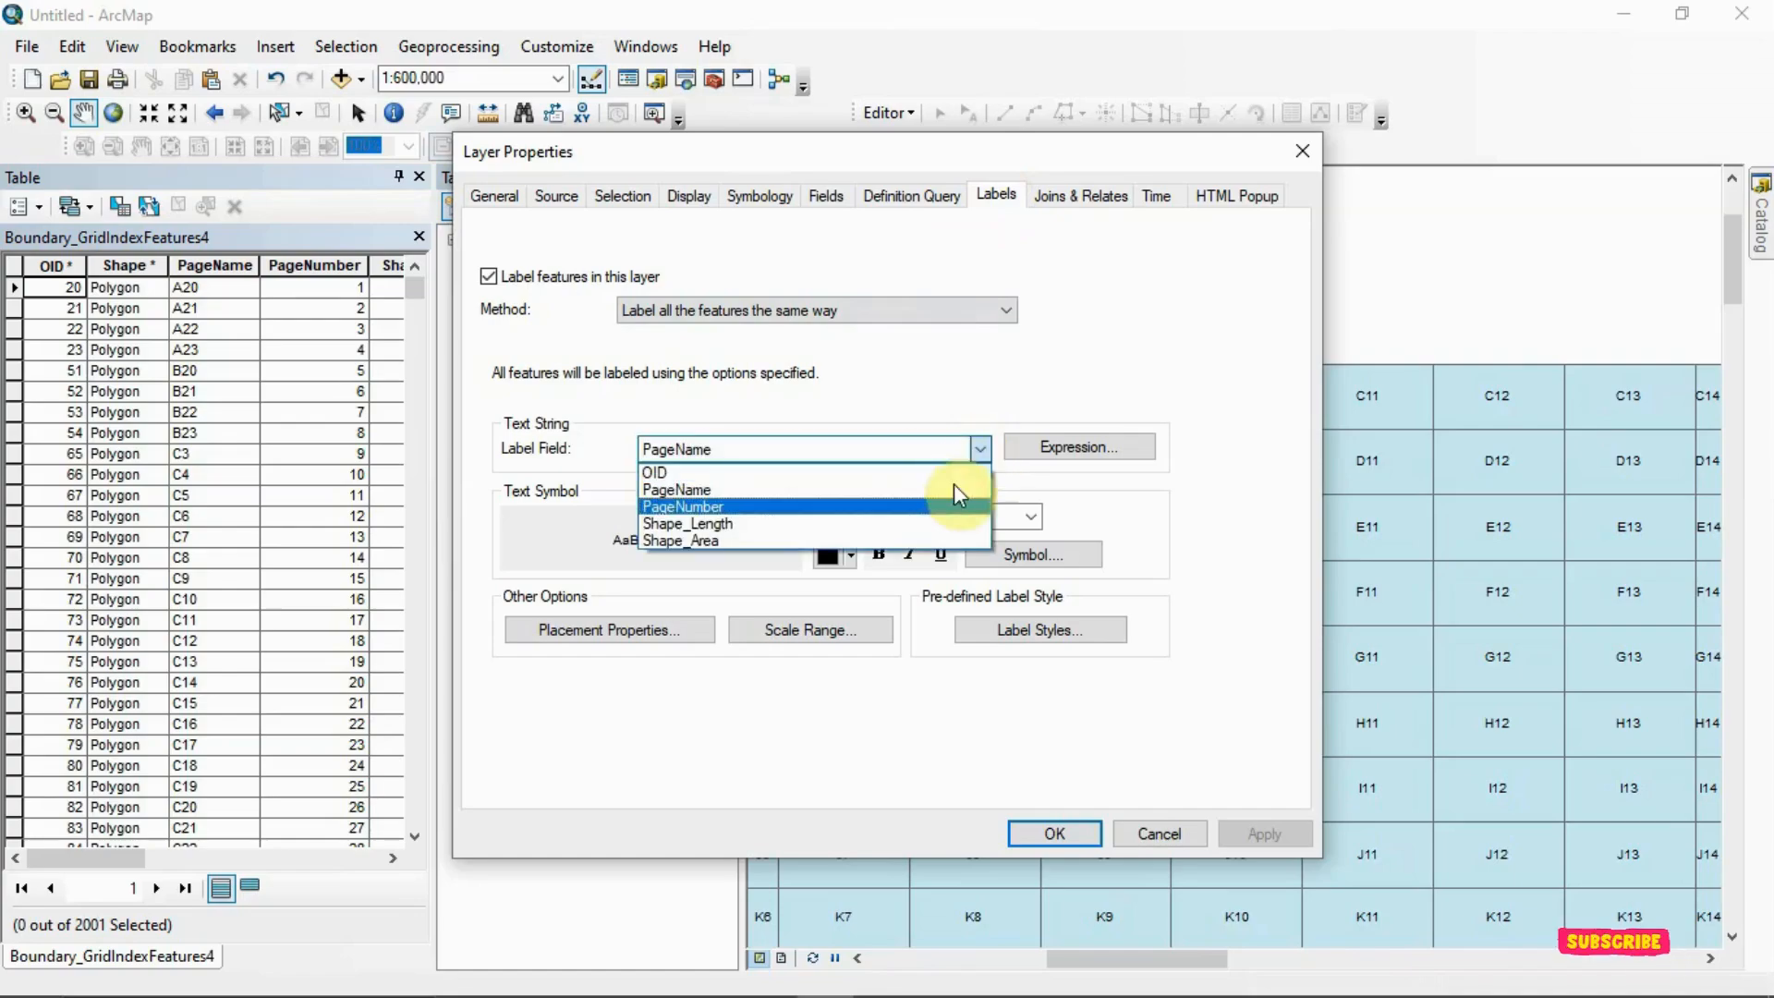
click(915, 507)
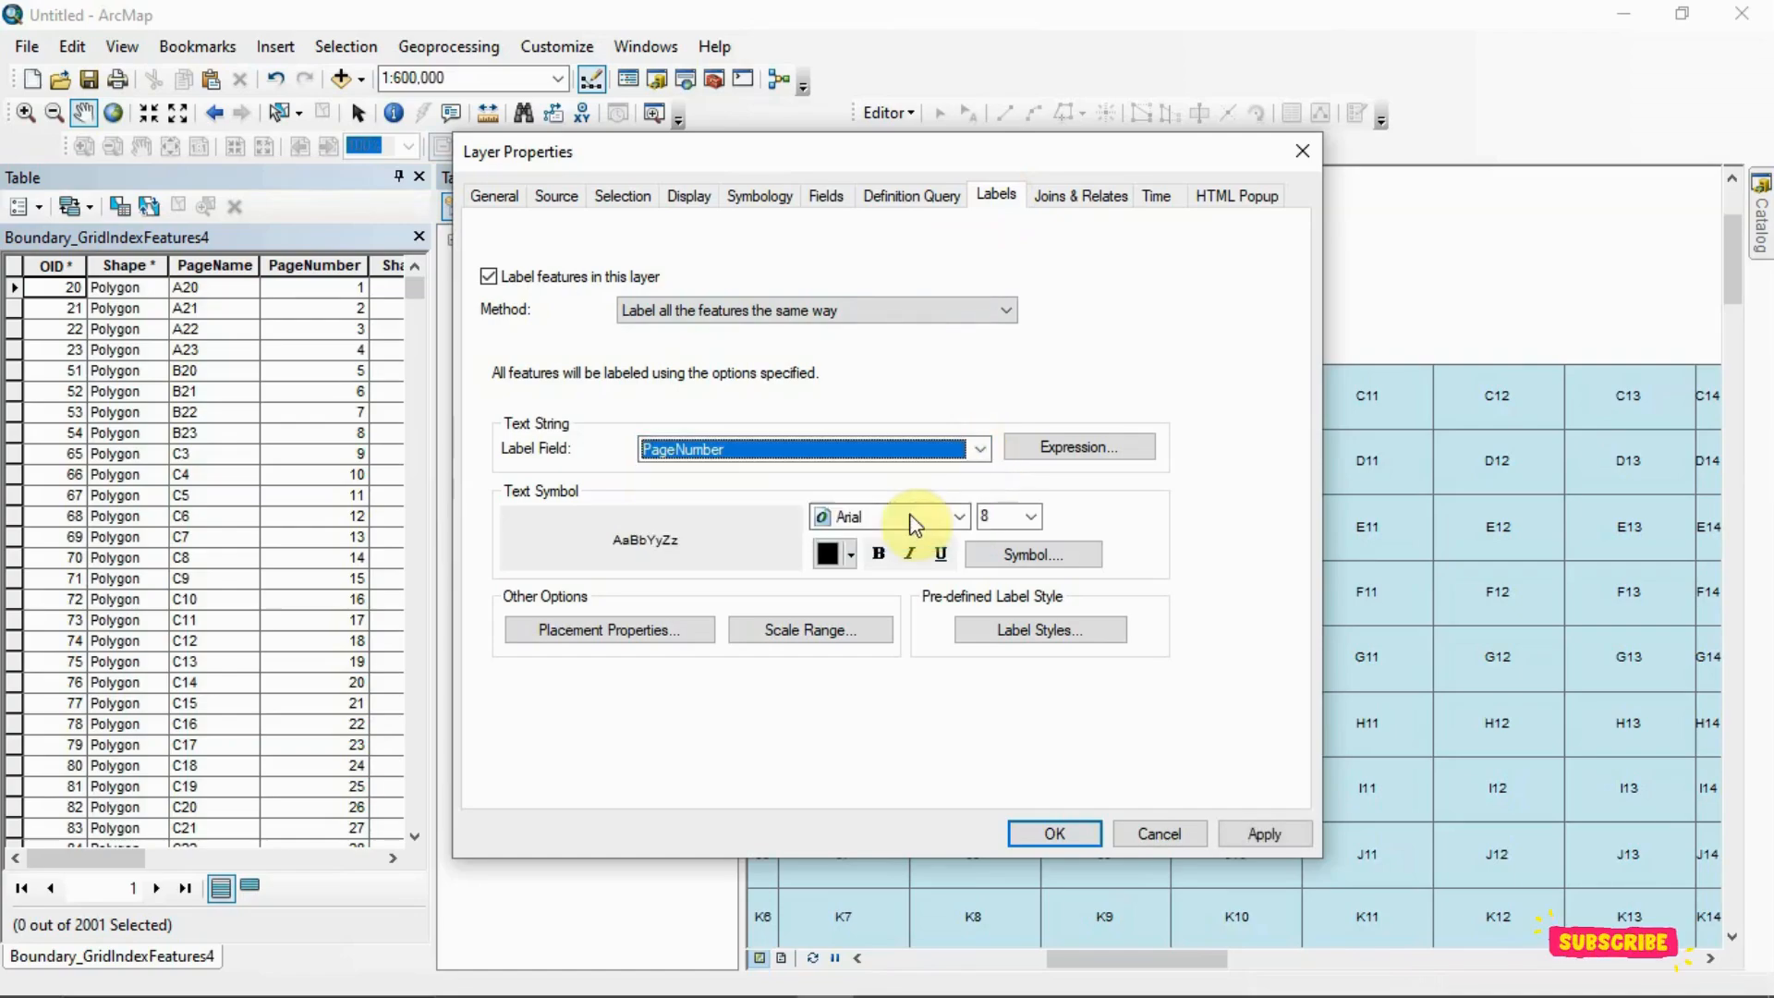
click(1052, 833)
Examine the page numbering of the grid cells from the northeastern corner across the whole boundary at different scales
scroll(1149, 694, down, 2)
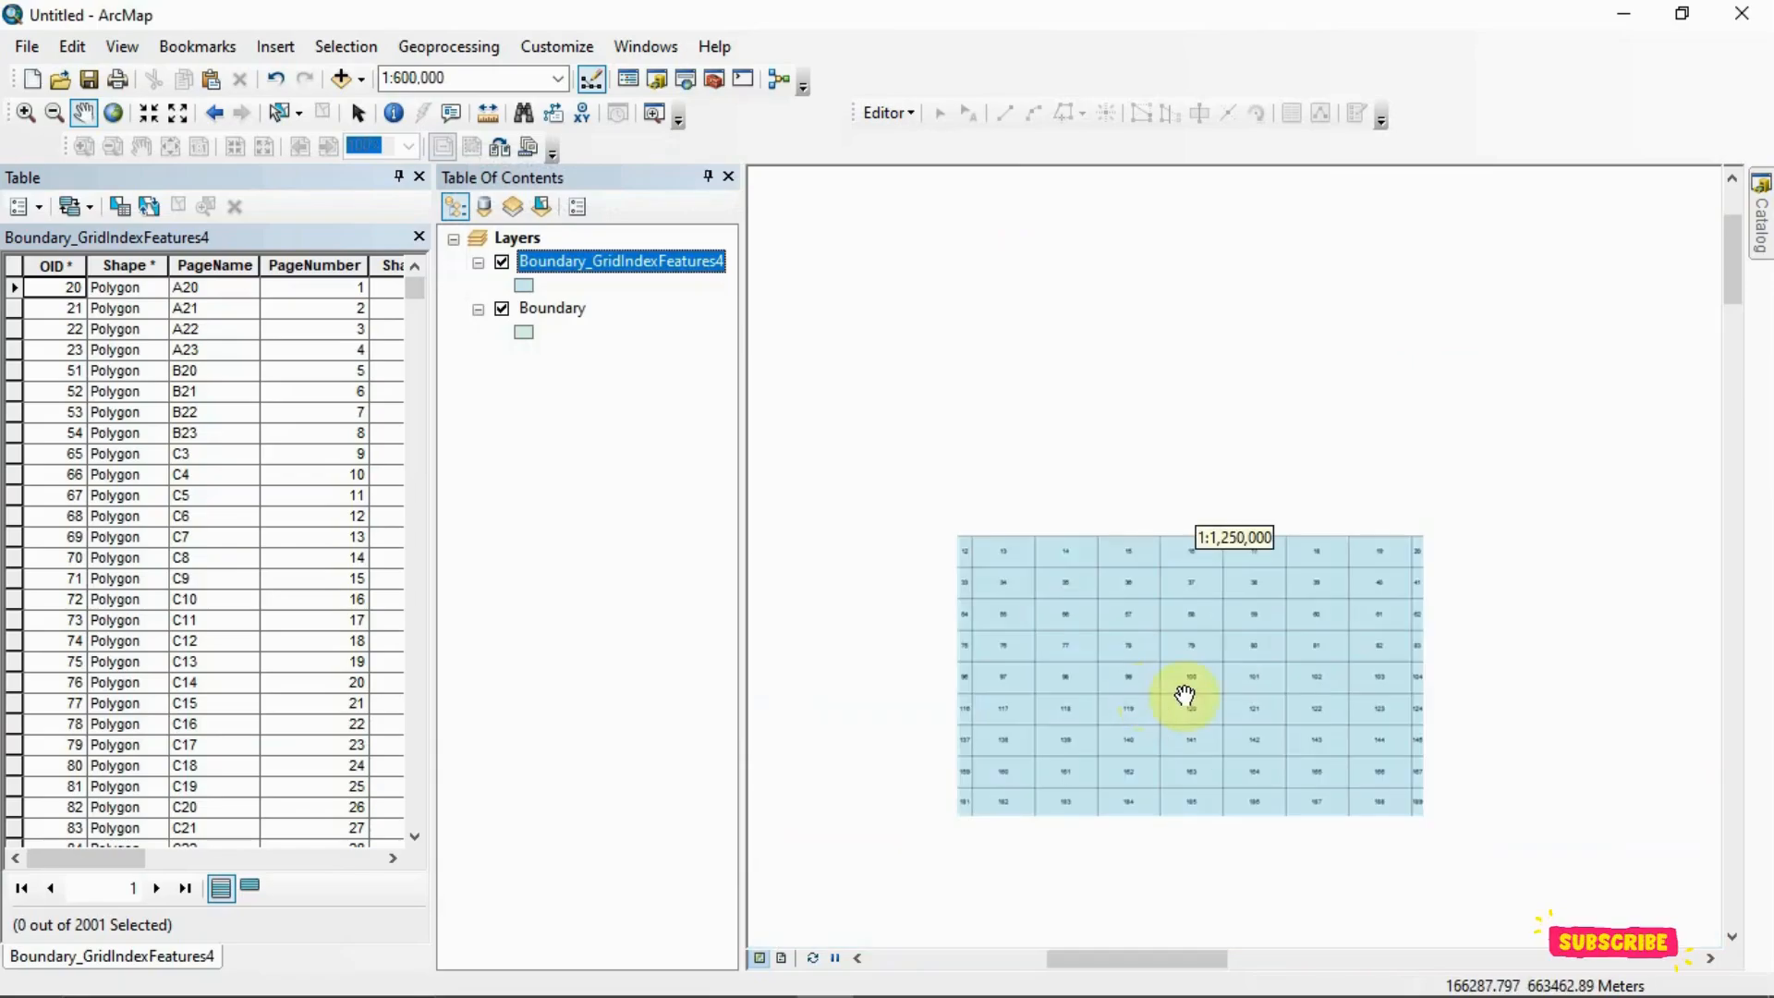
scroll(1410, 657, down, 2)
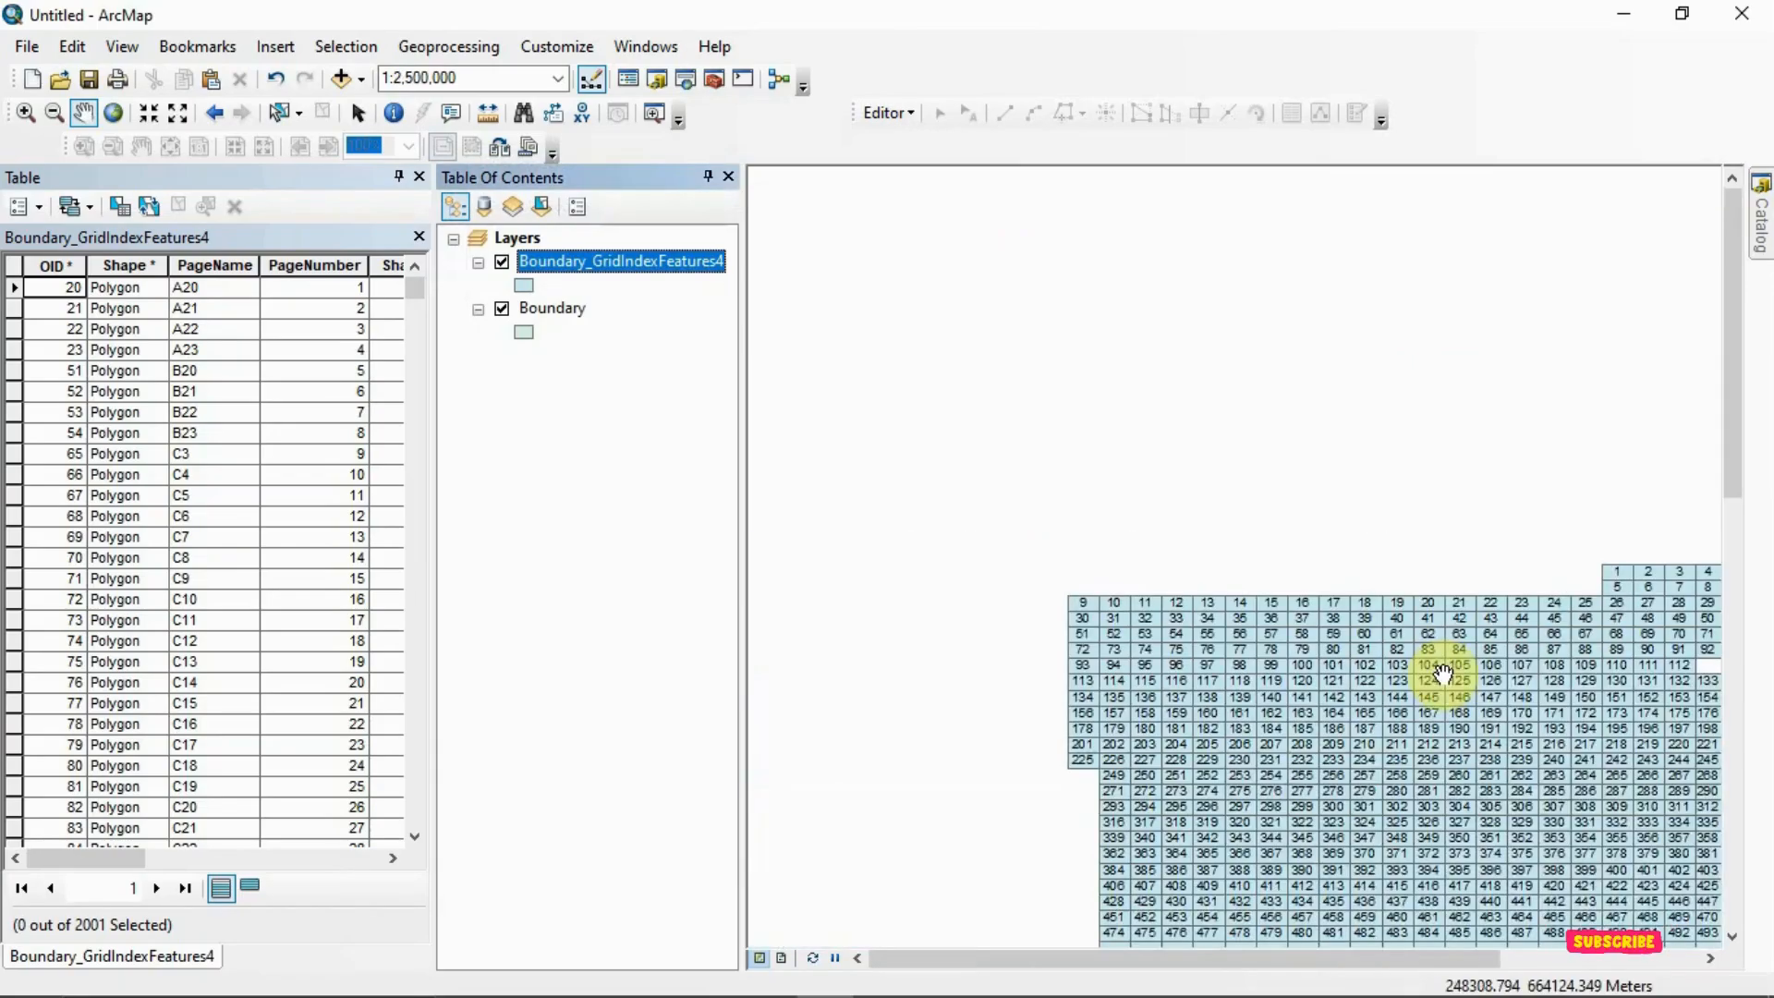
drag(1443, 673, 1021, 653)
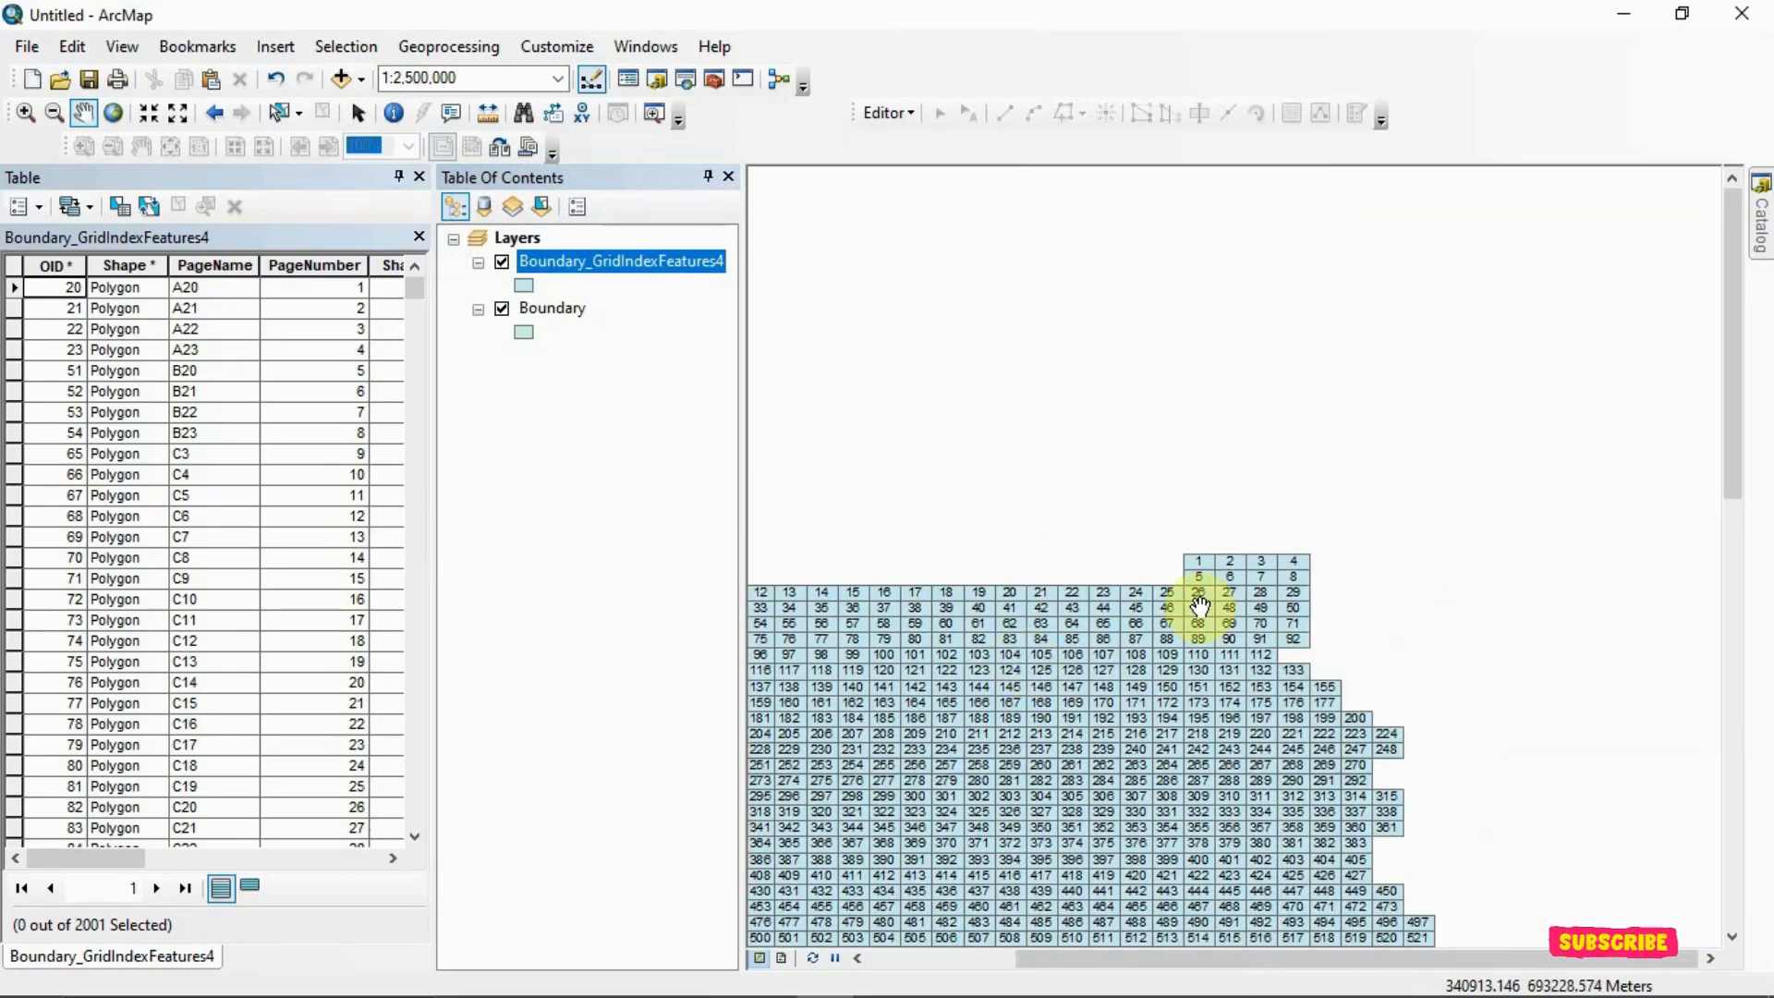
scroll(1199, 607, up, 5)
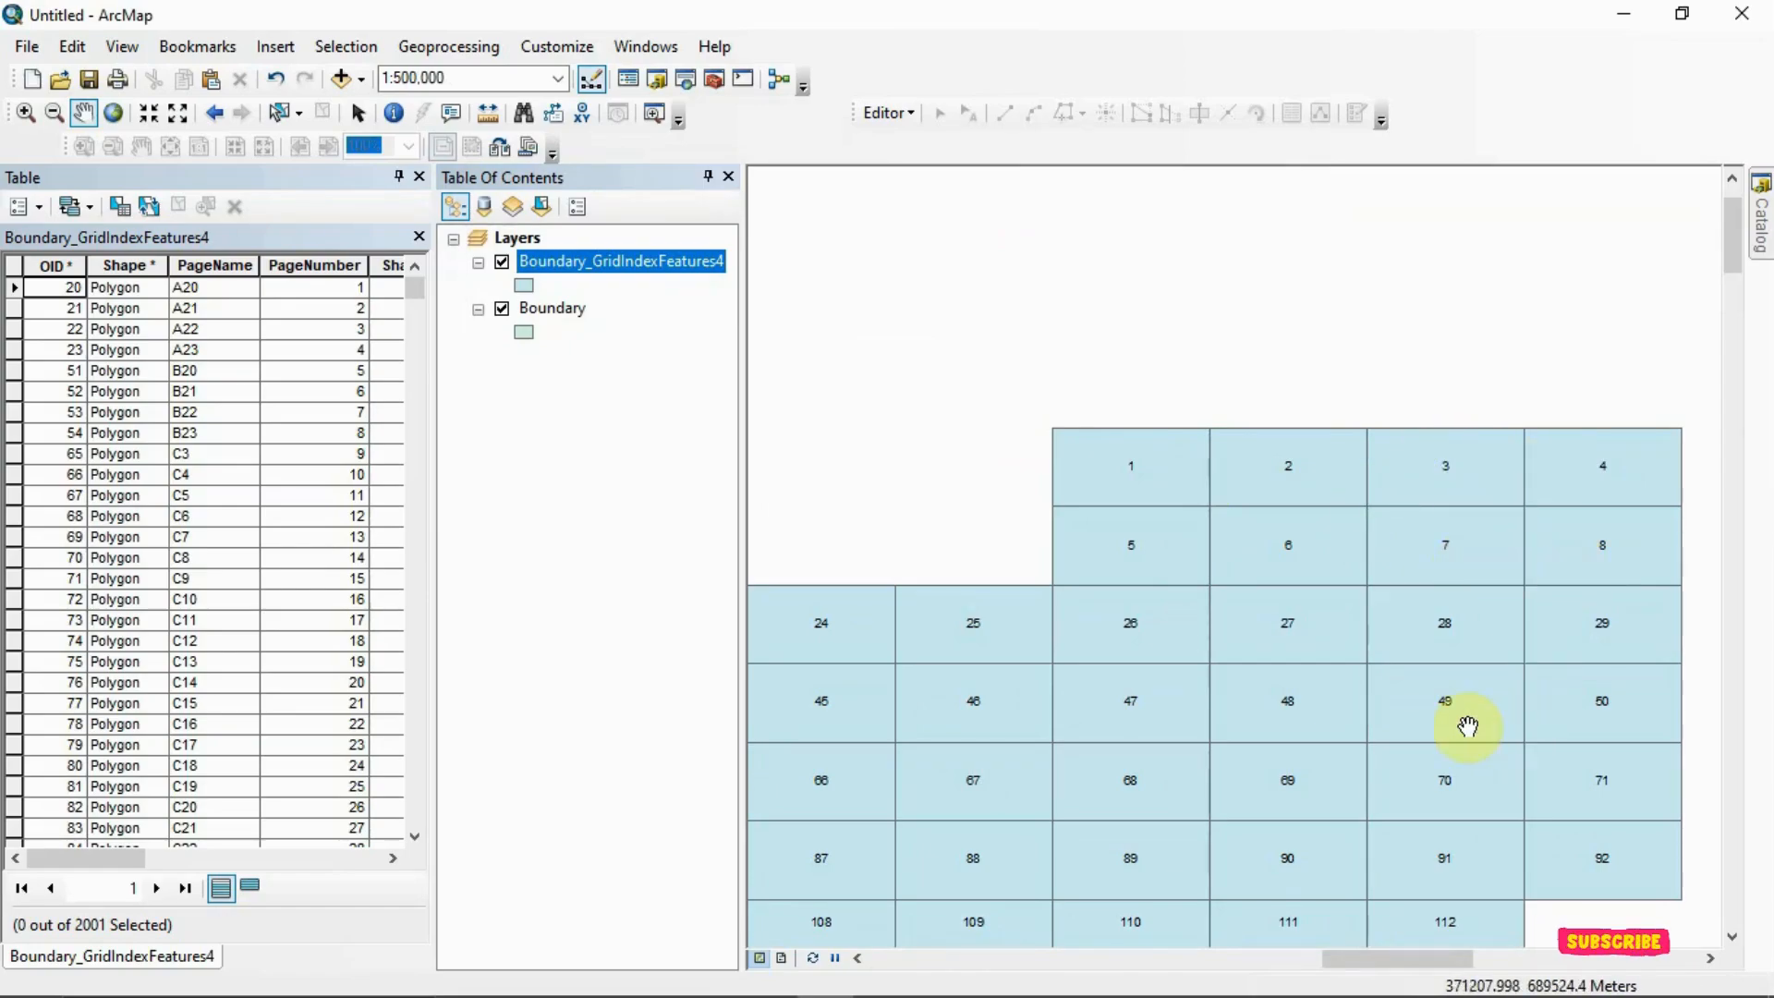
scroll(1462, 722, down, 2)
scroll(1456, 722, down, 3)
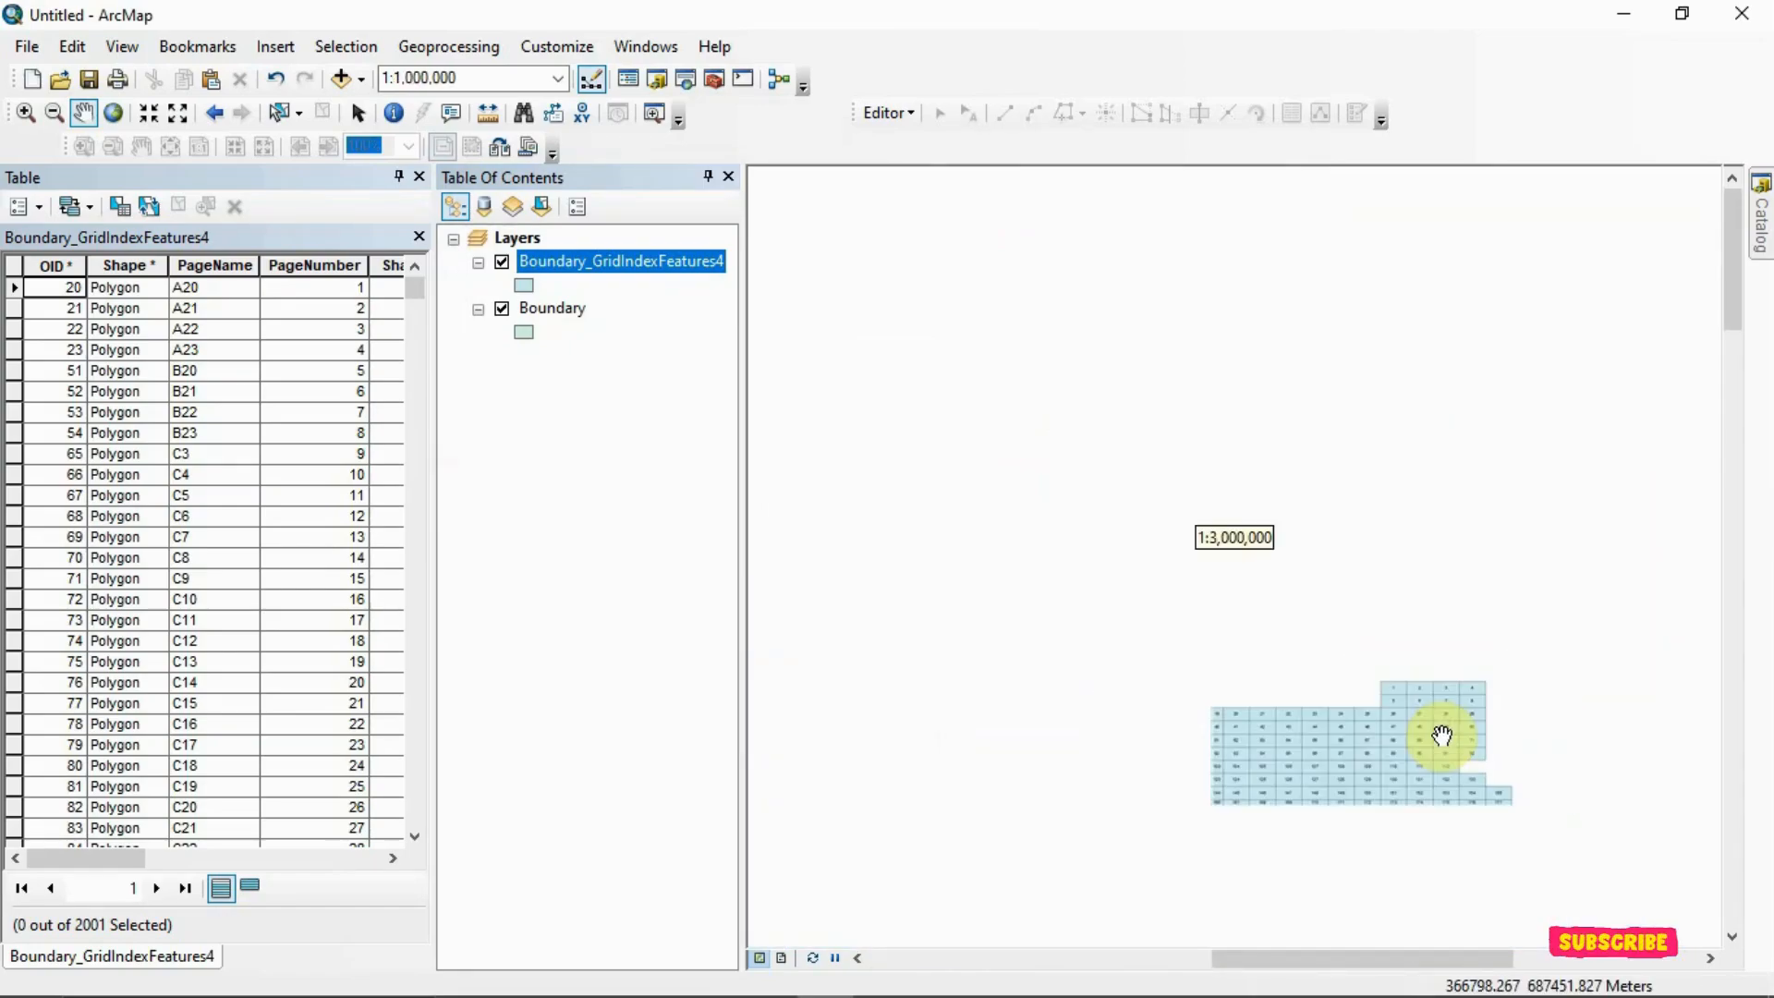
drag(1407, 765, 1277, 333)
scroll(1306, 434, down, 2)
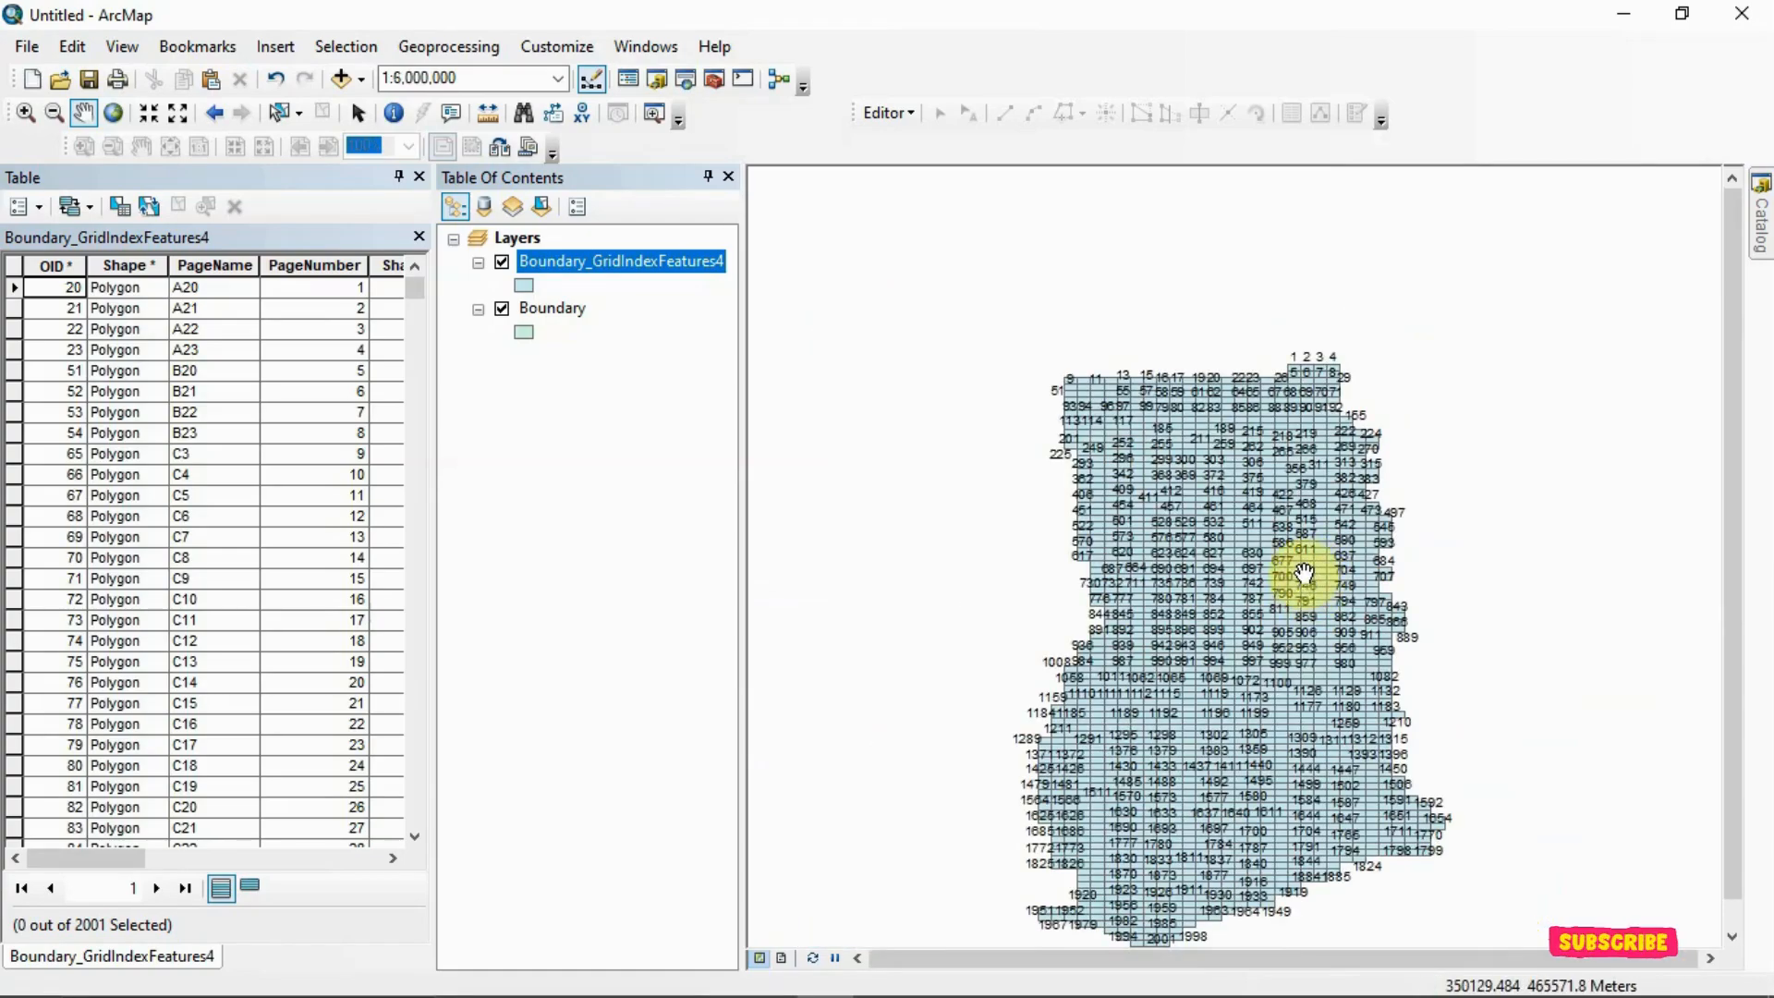
scroll(1304, 591, up, 5)
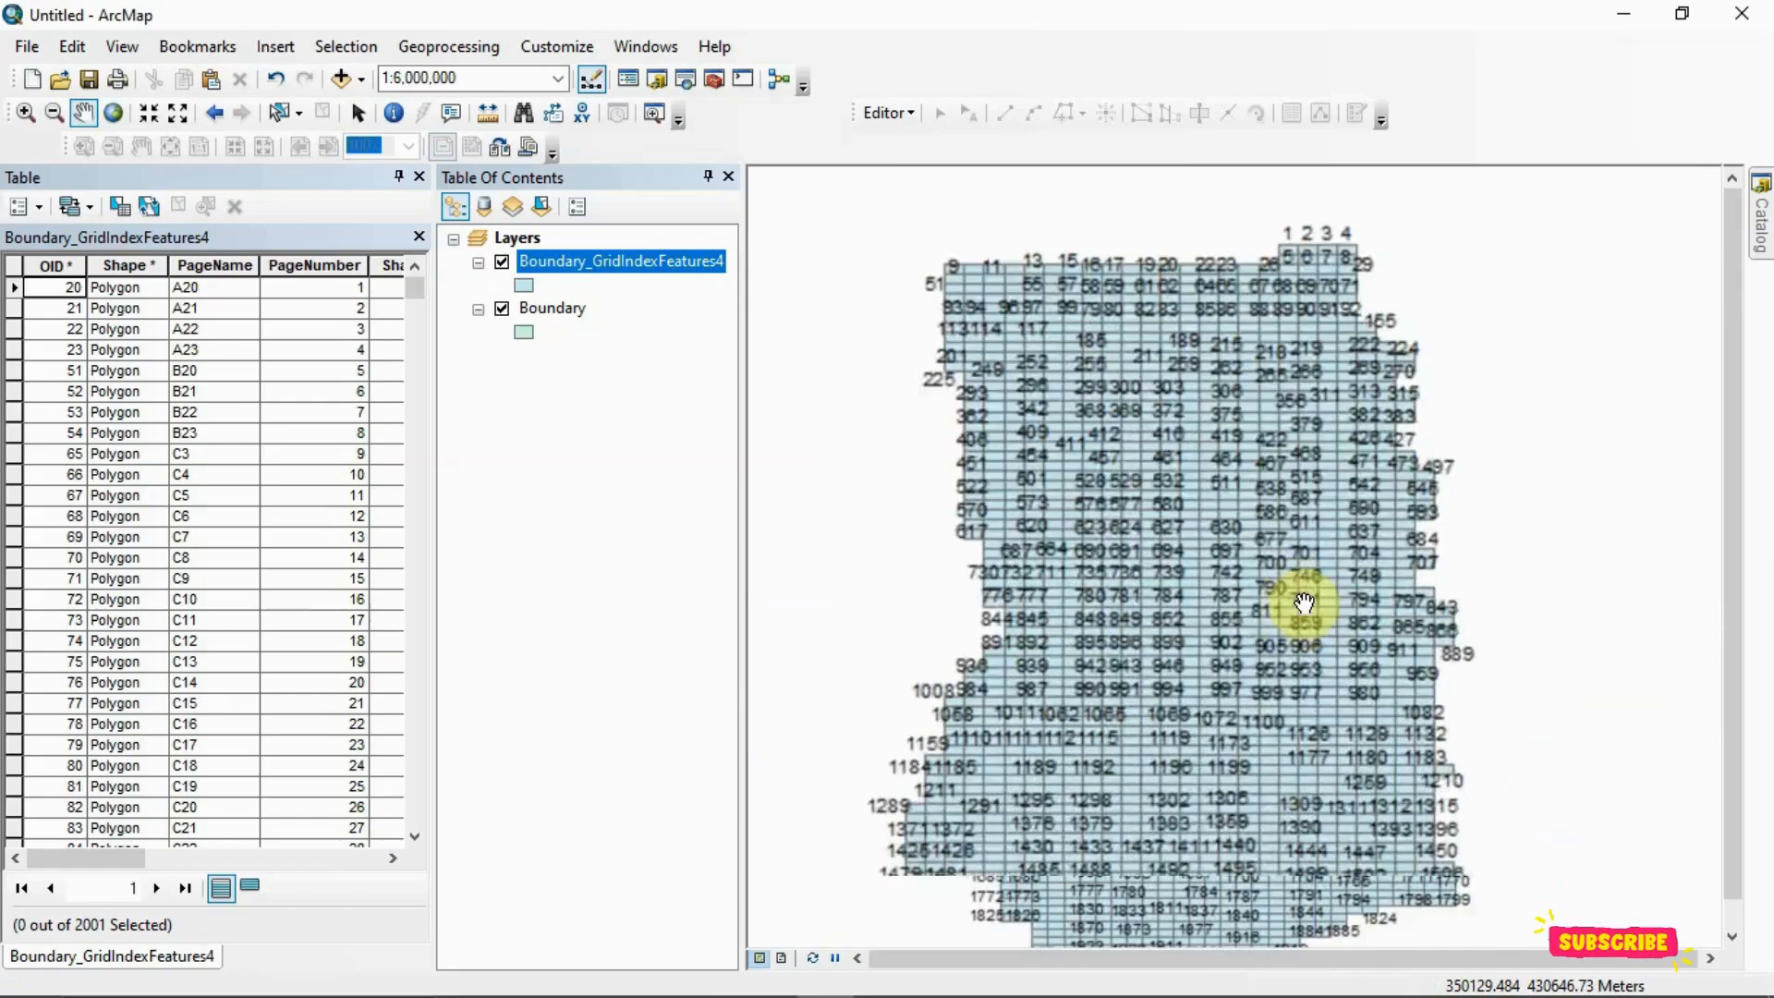
scroll(1303, 602, up, 1)
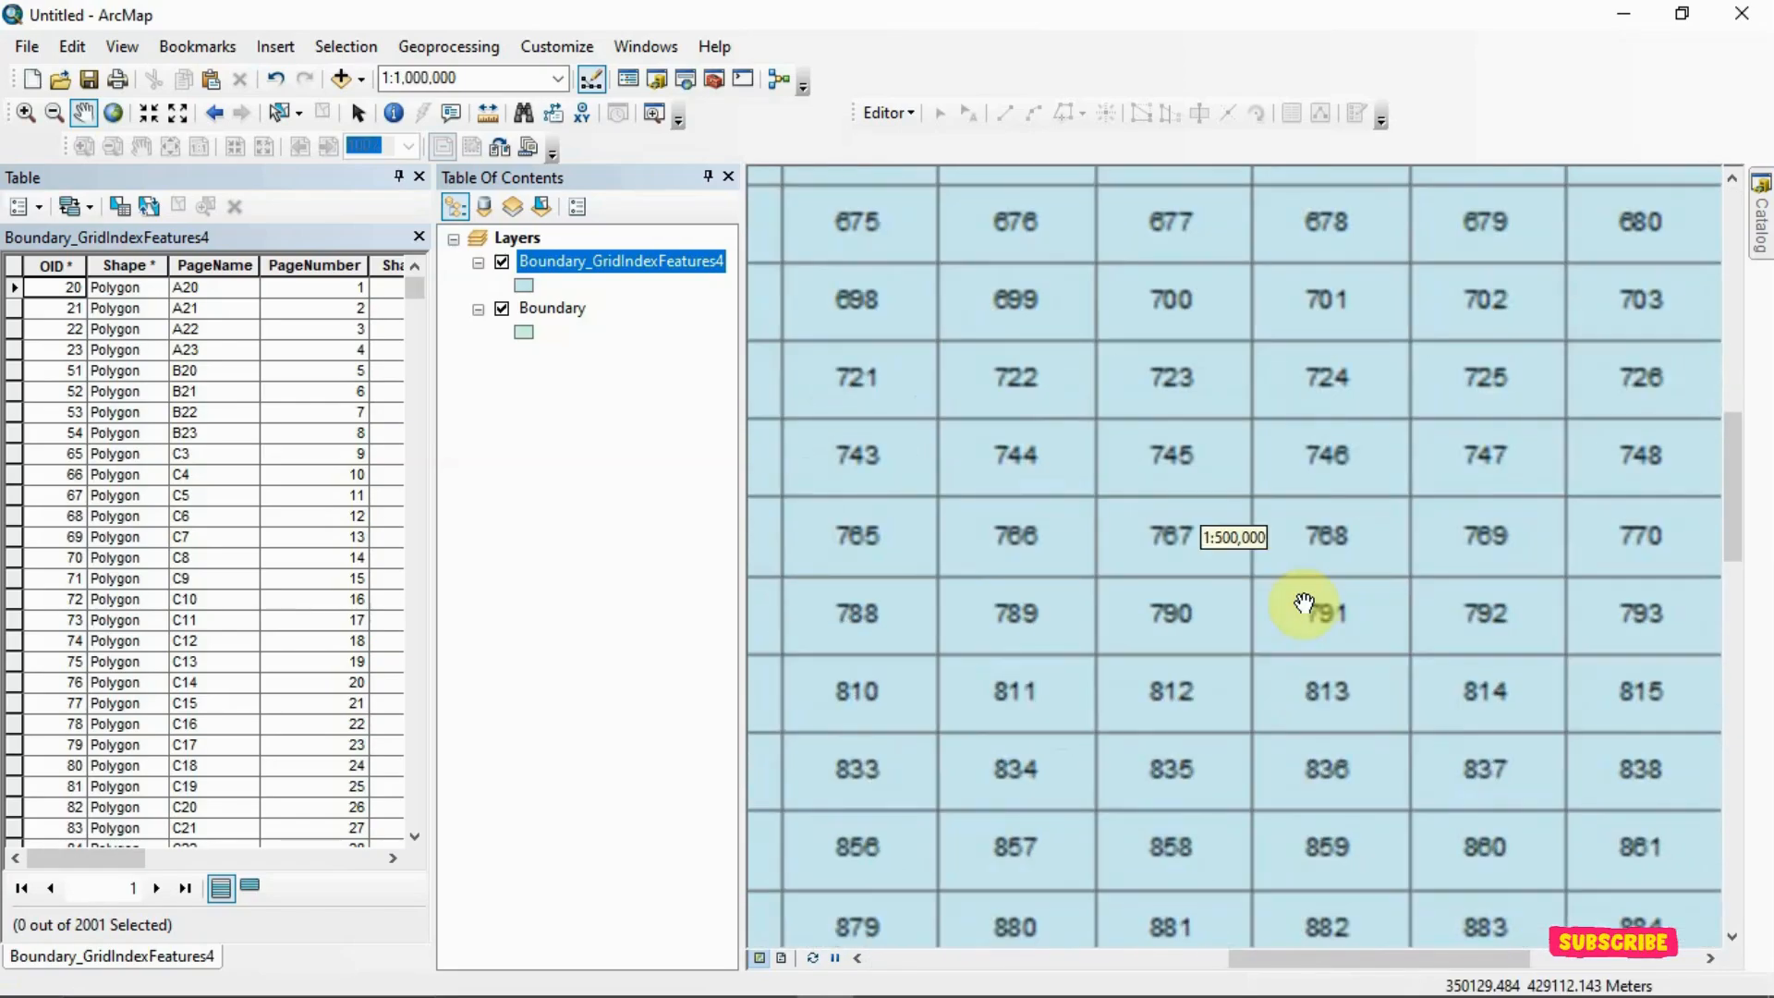
Compare the full extent of the numbered grid with the Boundary outline by hiding and reshowing the Boundary_GridIndexFeatures4 layer
scroll(1224, 598, down, 3)
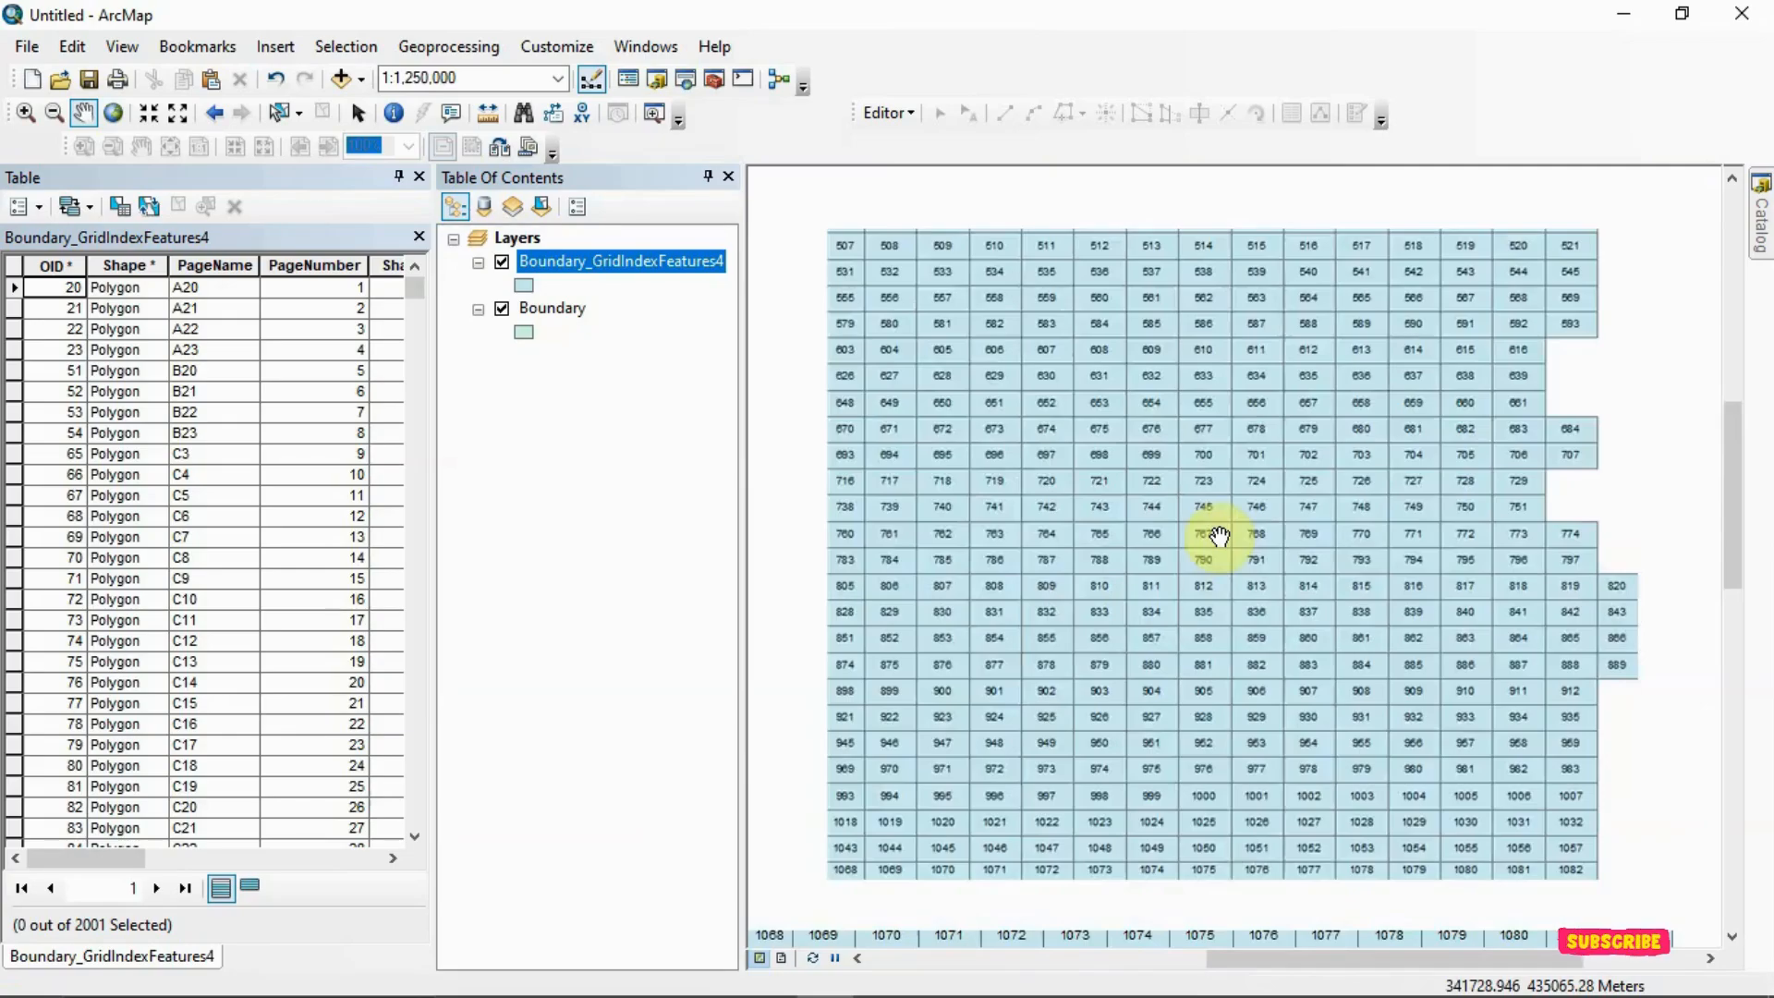
scroll(1220, 540, down, 3)
scroll(1219, 545, down, 2)
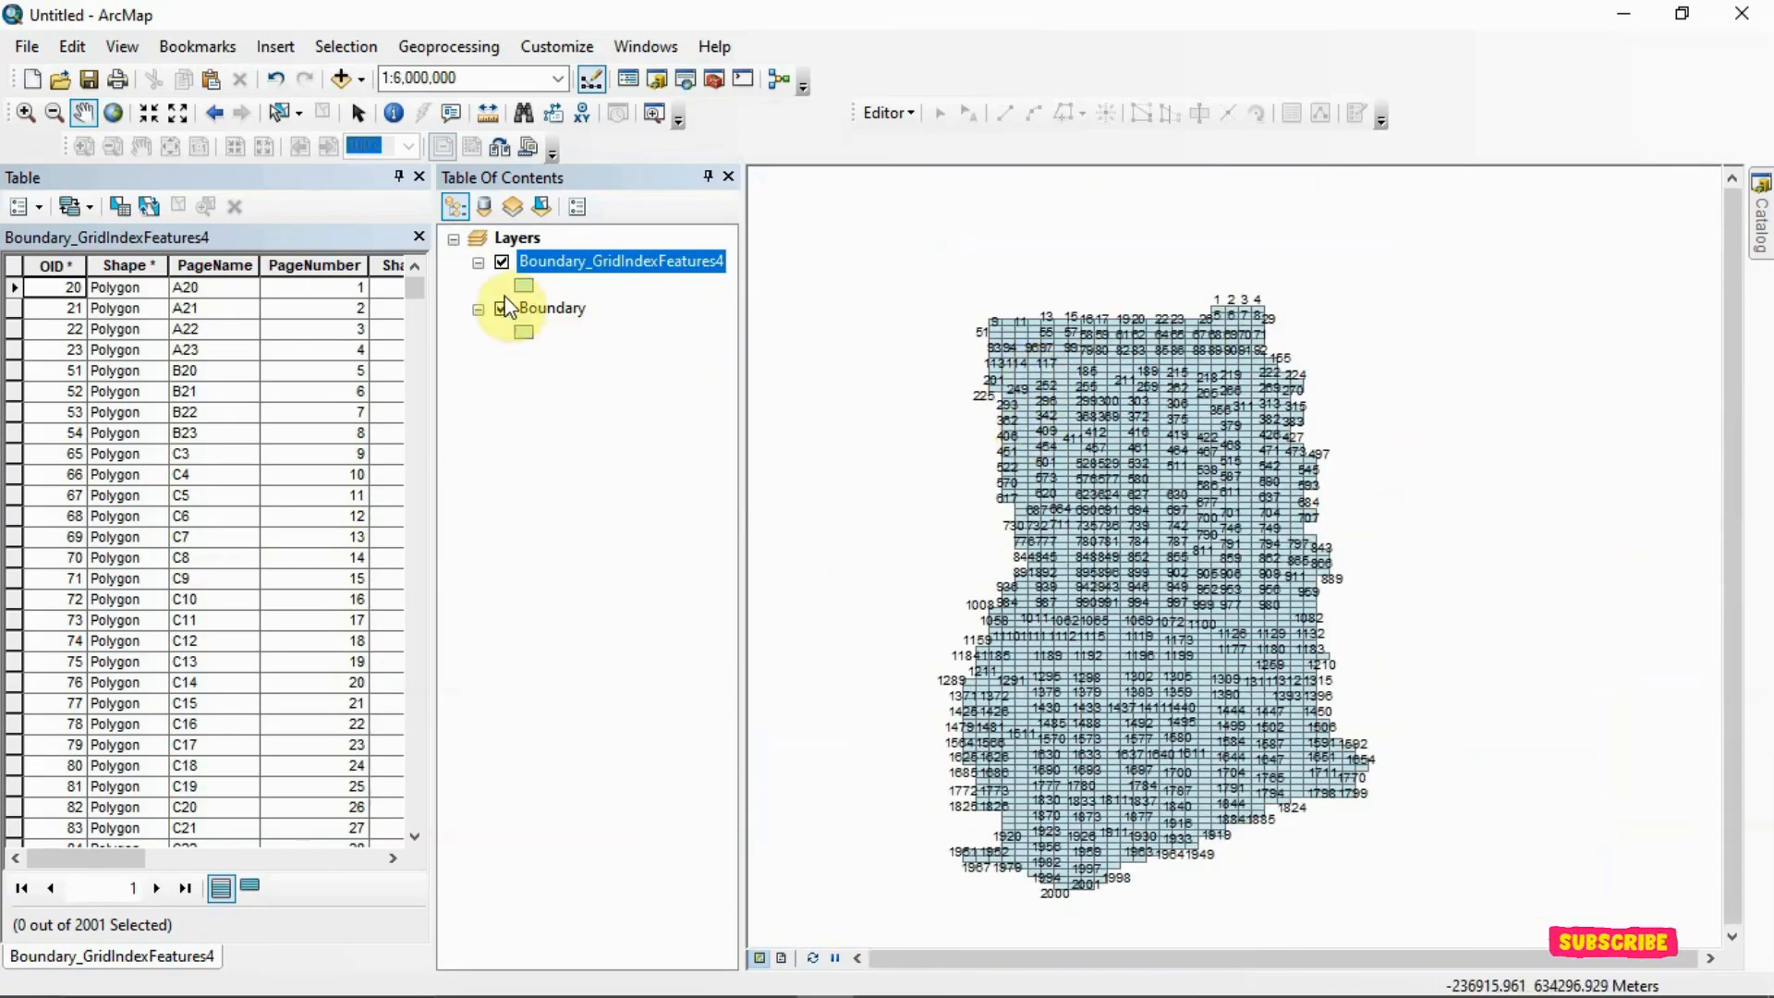
click(502, 264)
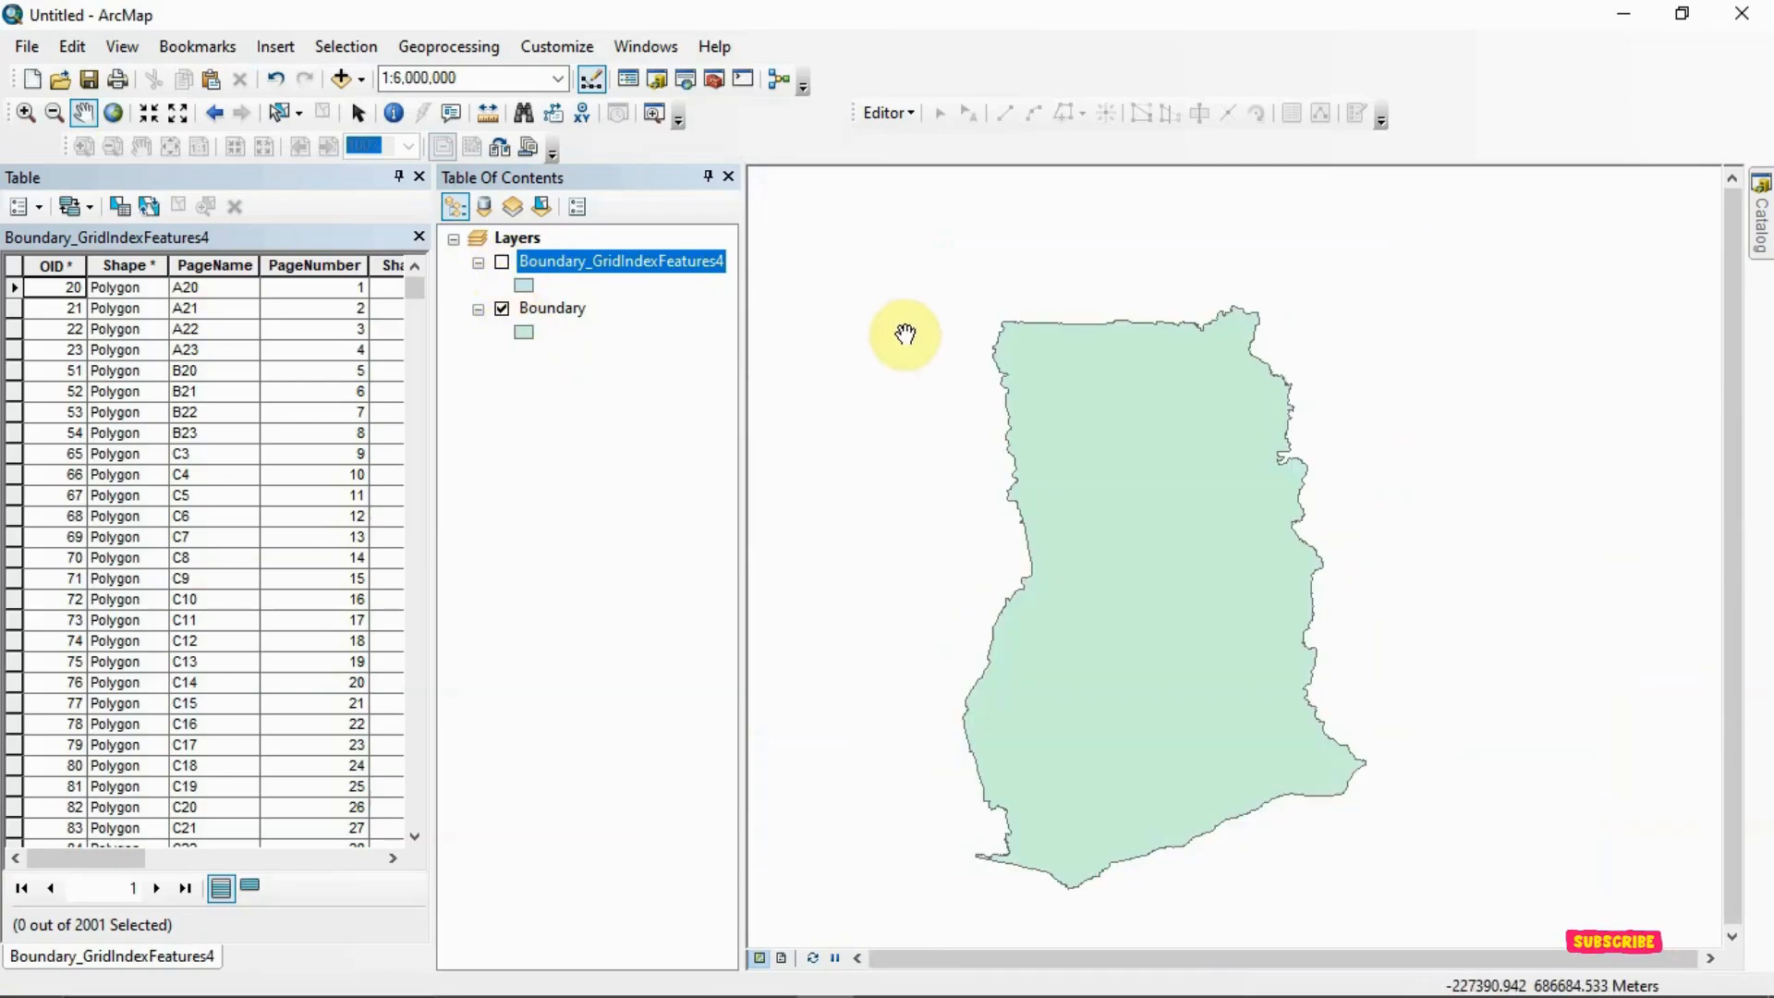
click(502, 263)
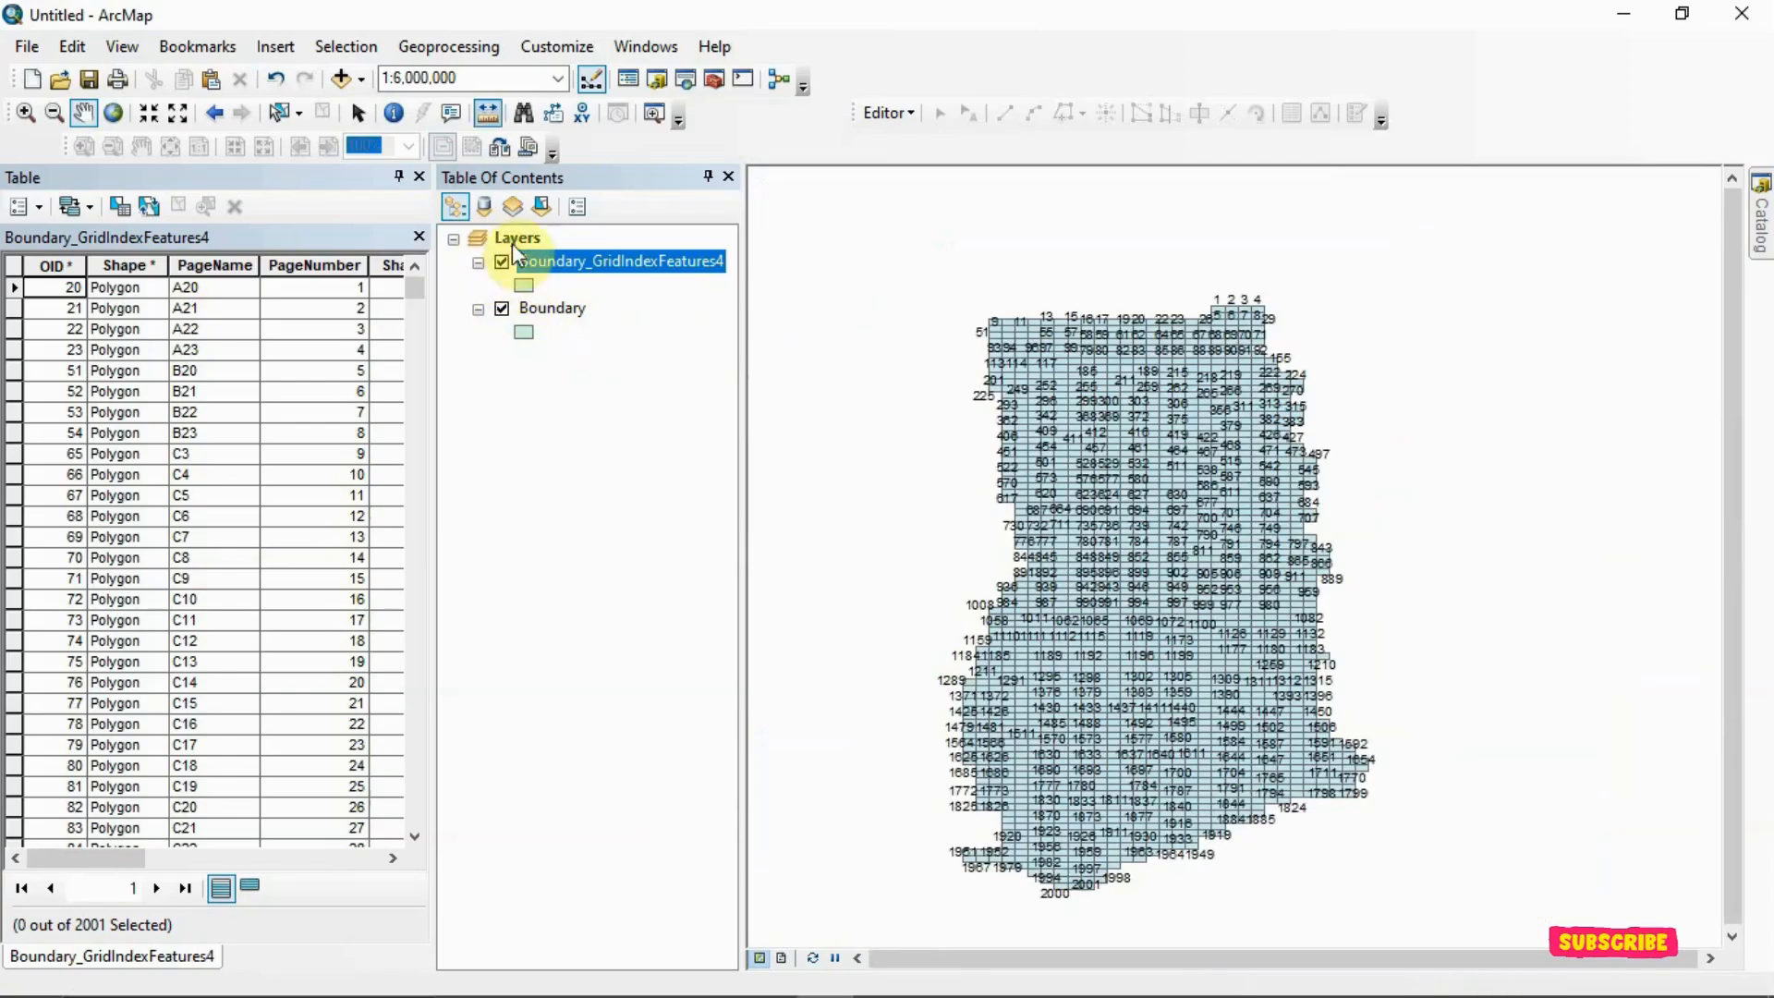
Clip the Boundary_GridIndexFeatures4 layer with Boundary as the clip features and hide the unclipped grid layer
click(462, 46)
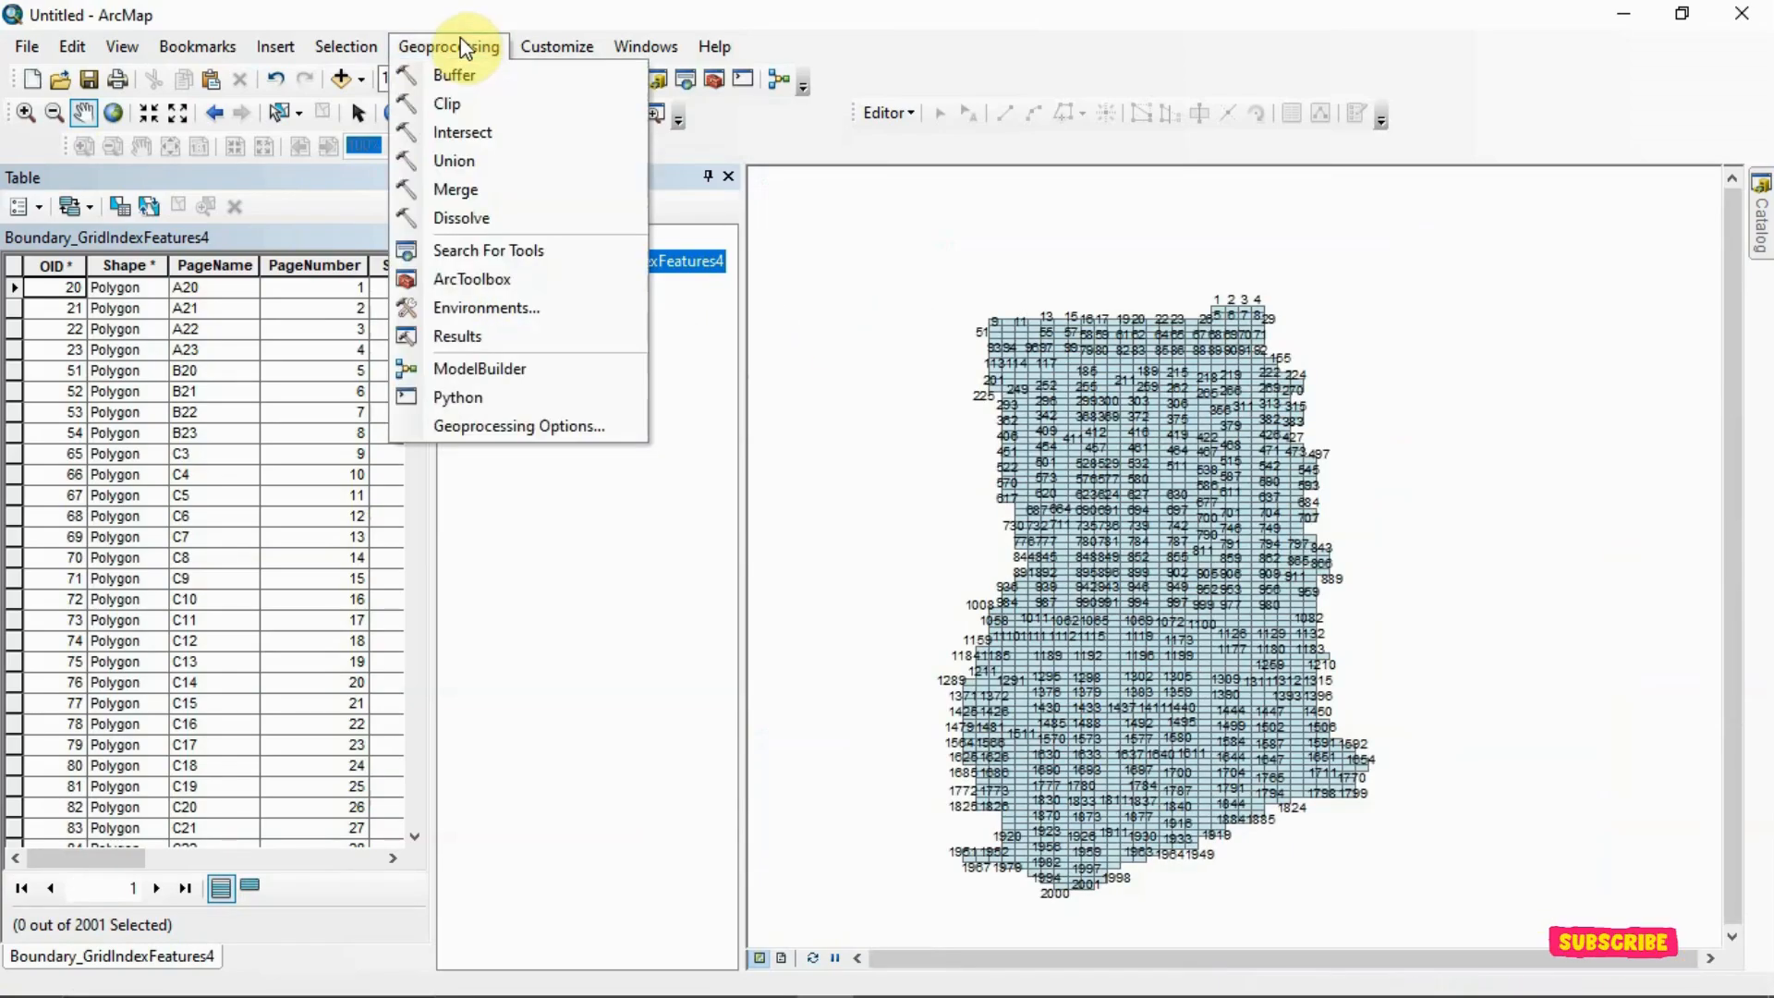
click(453, 104)
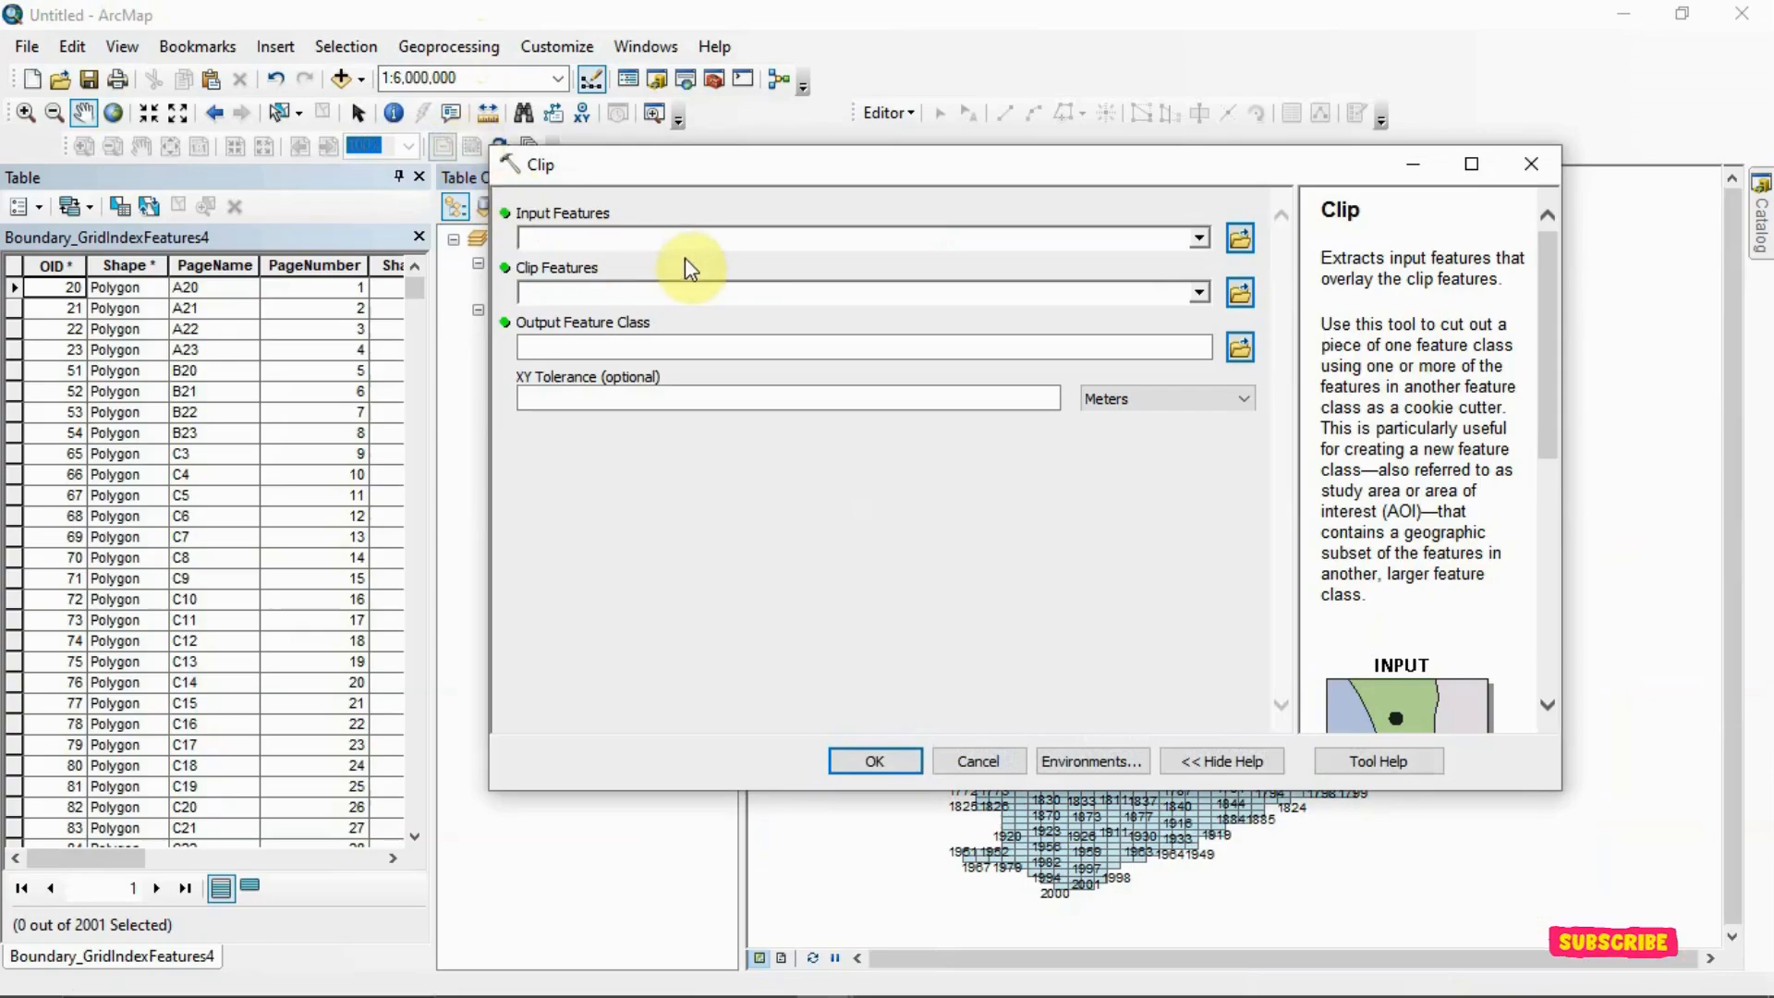
click(415, 176)
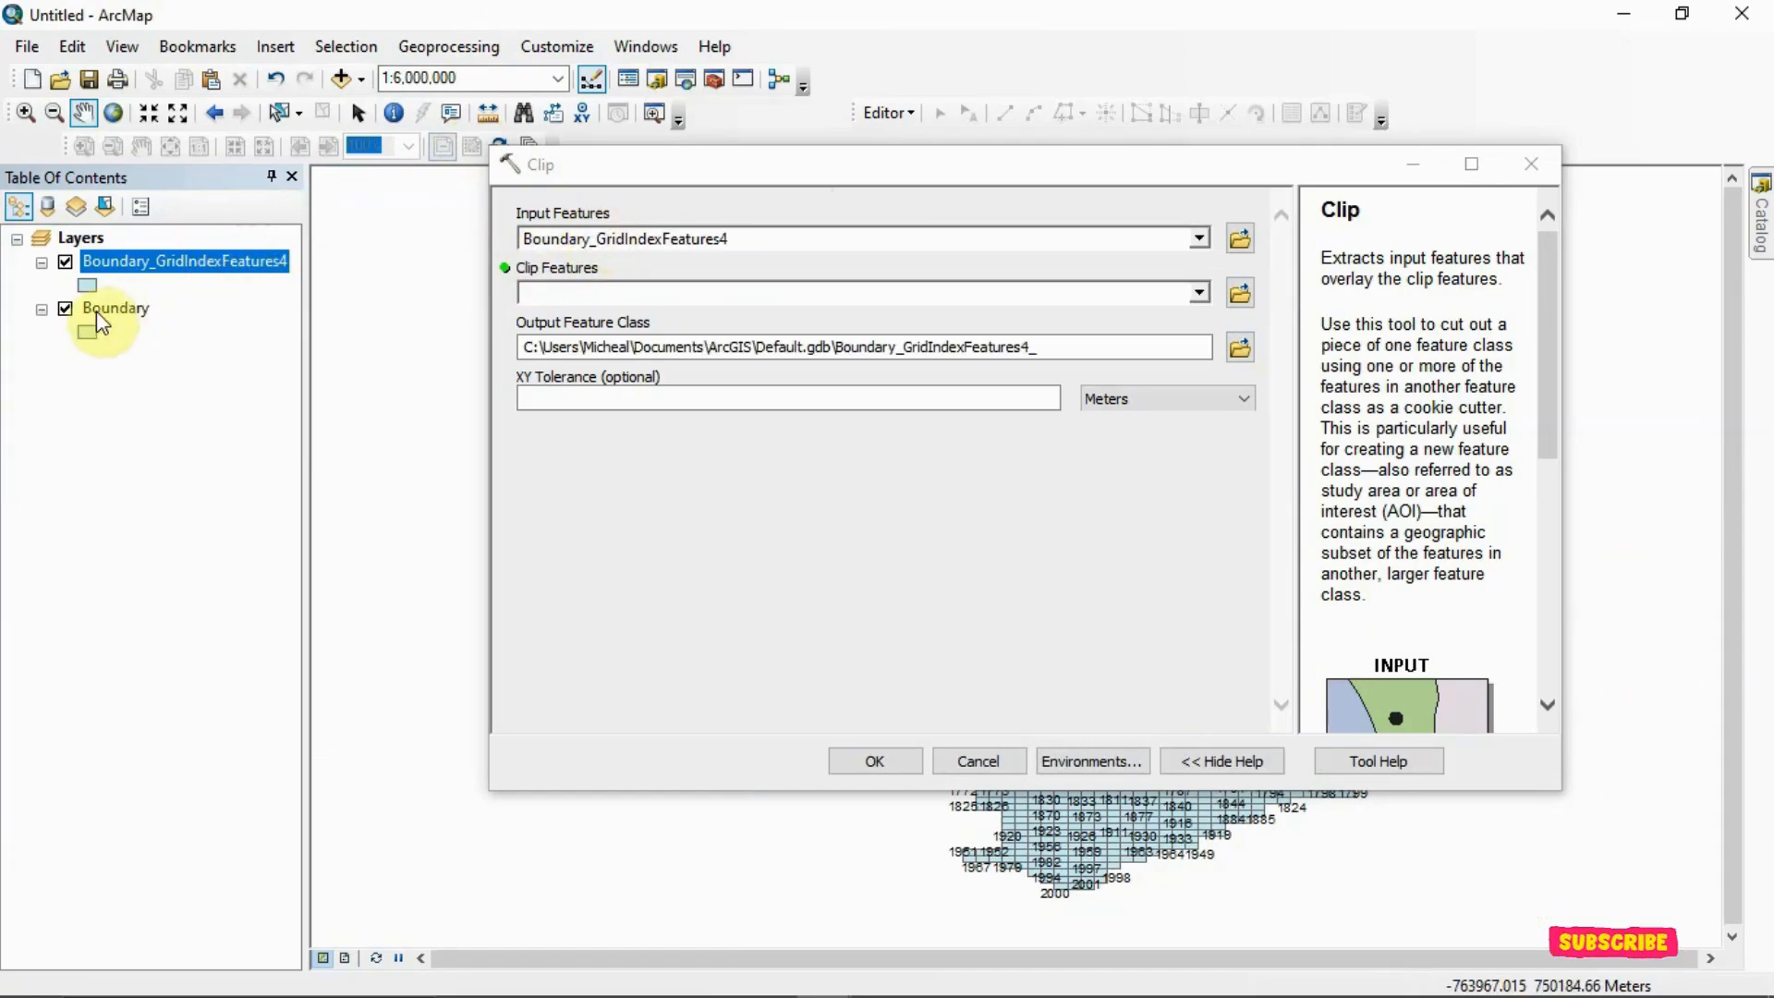
drag(107, 319, 592, 300)
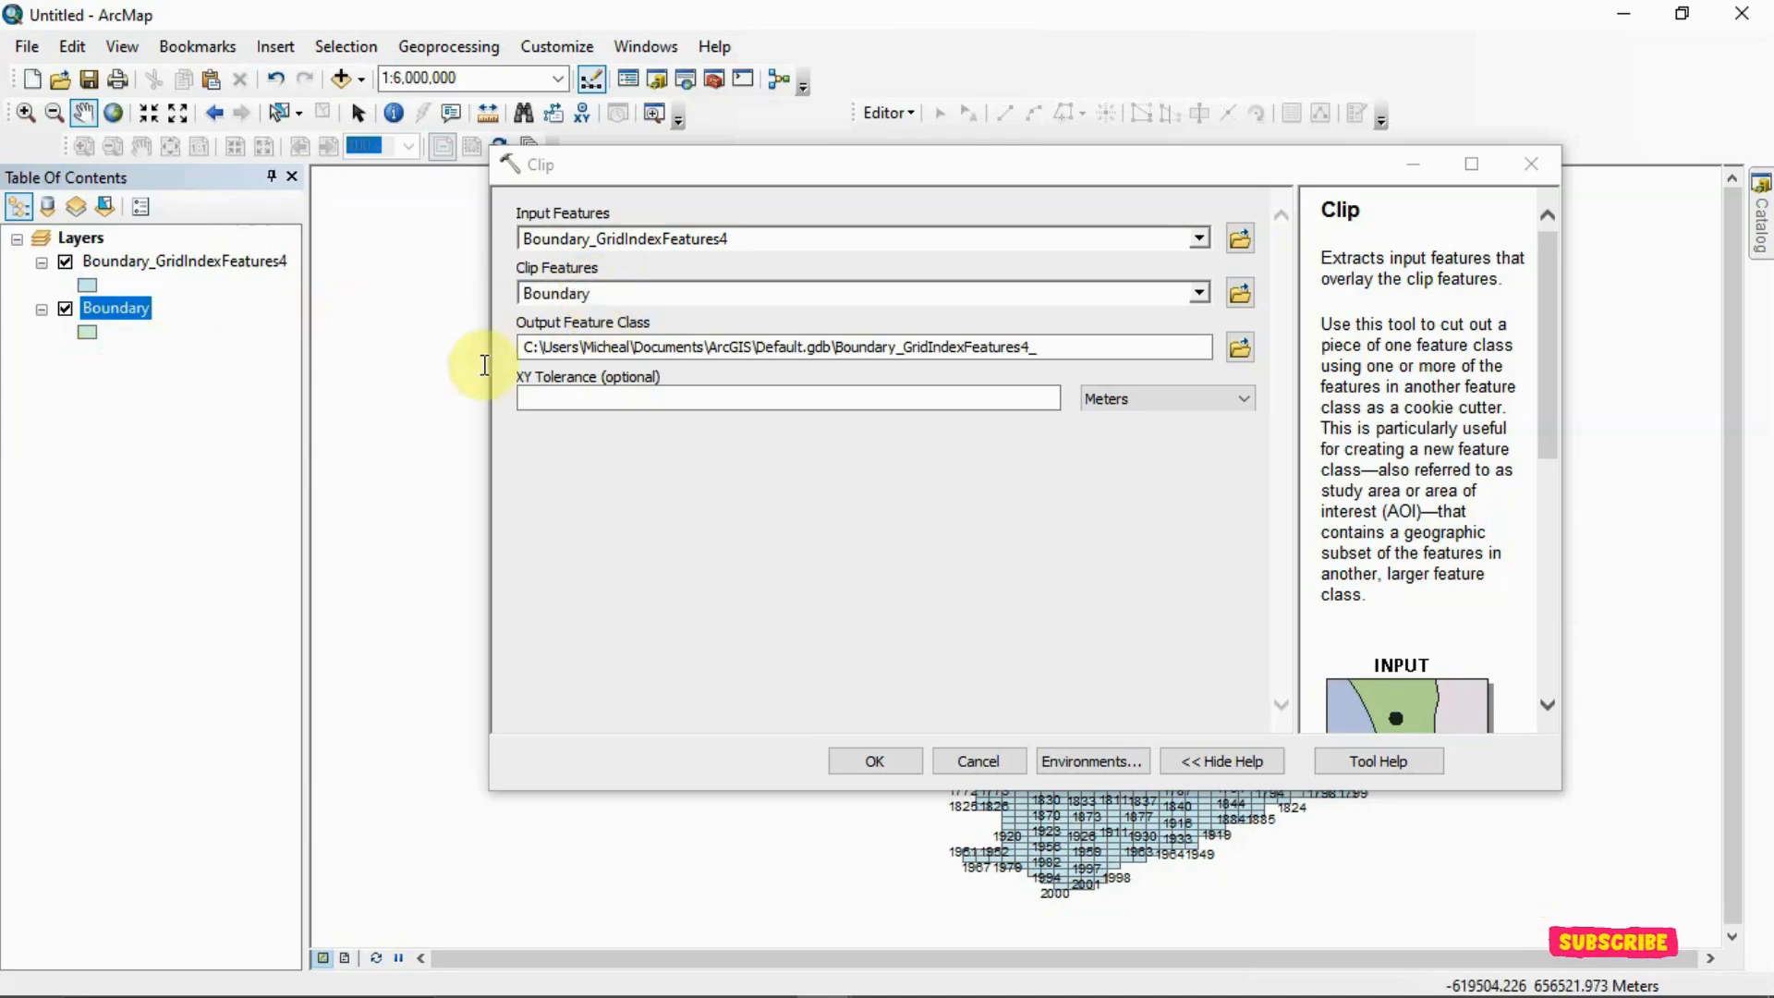
click(869, 761)
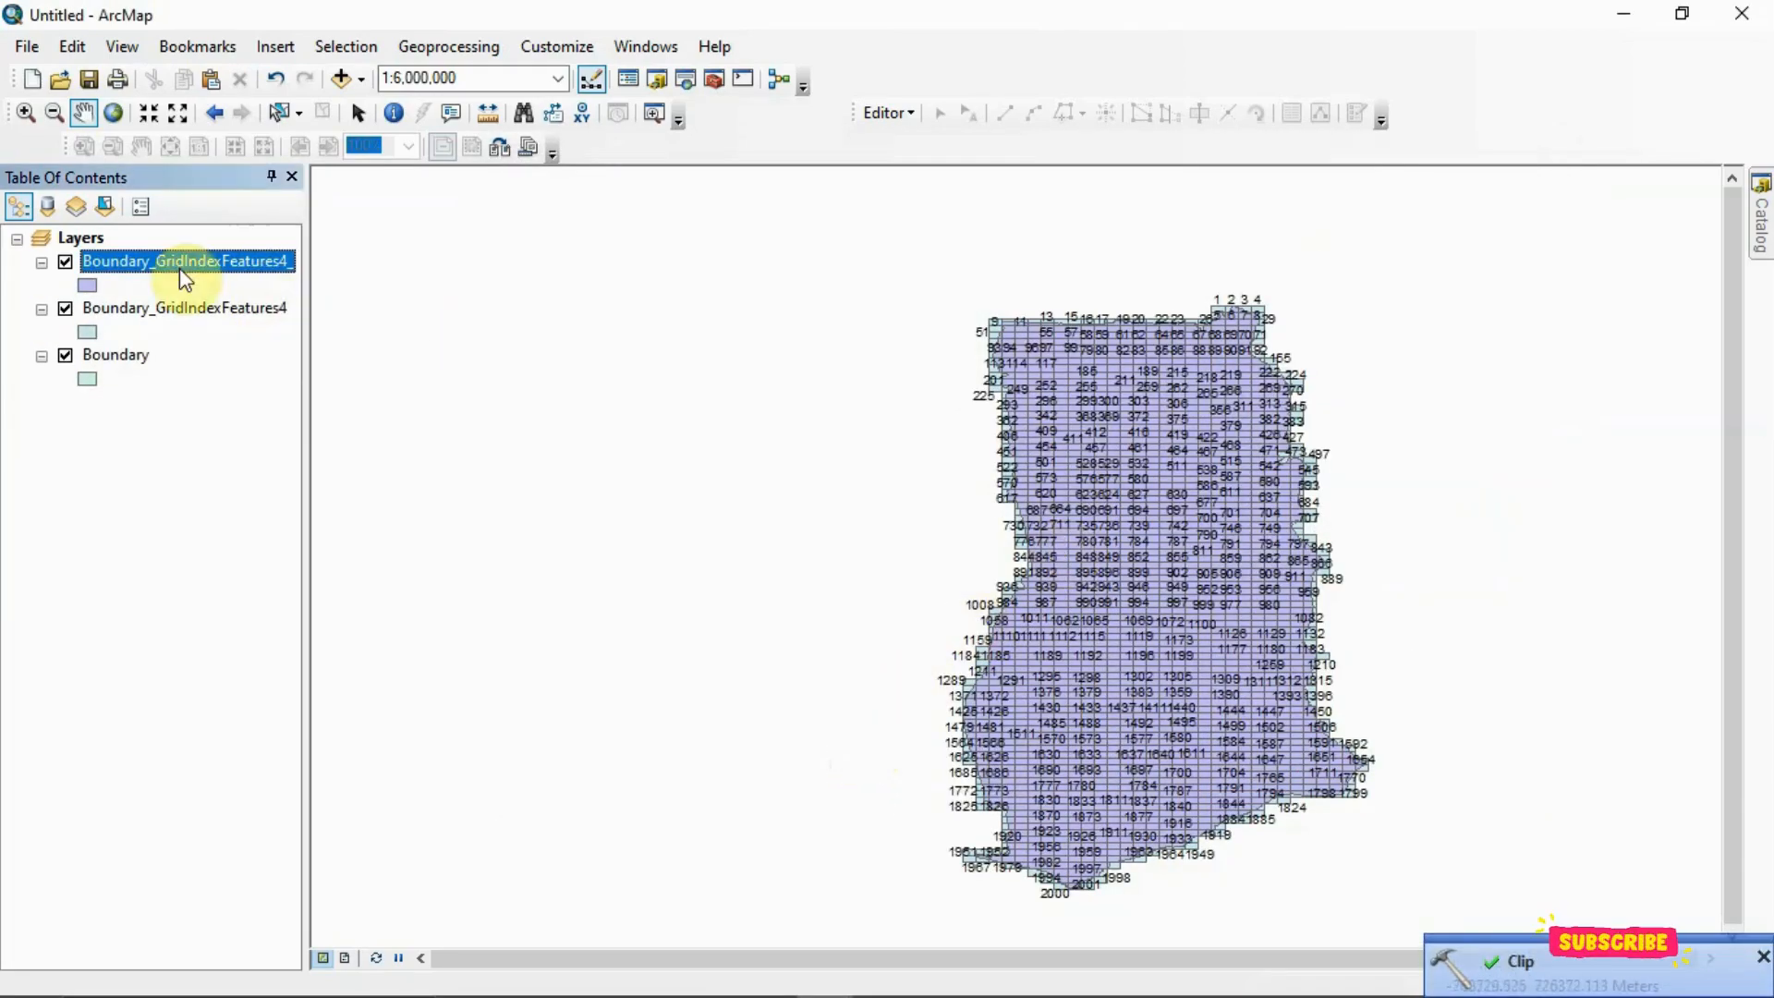
click(66, 309)
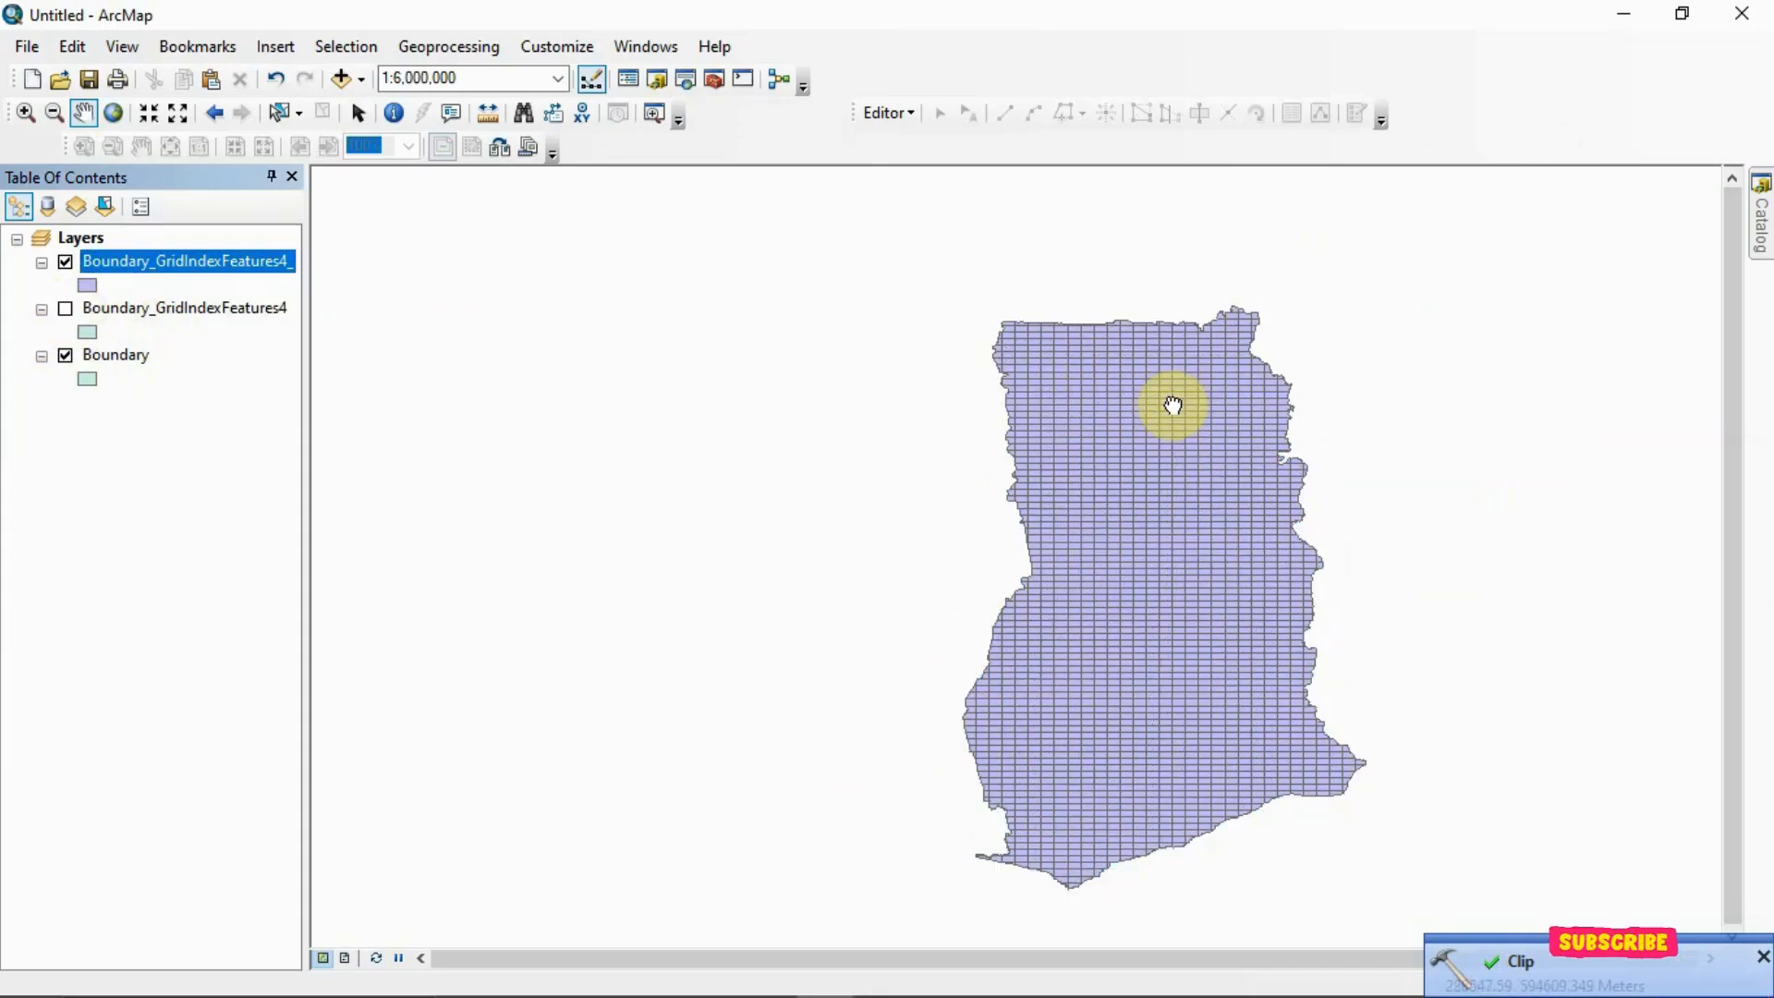
drag(1172, 406, 826, 377)
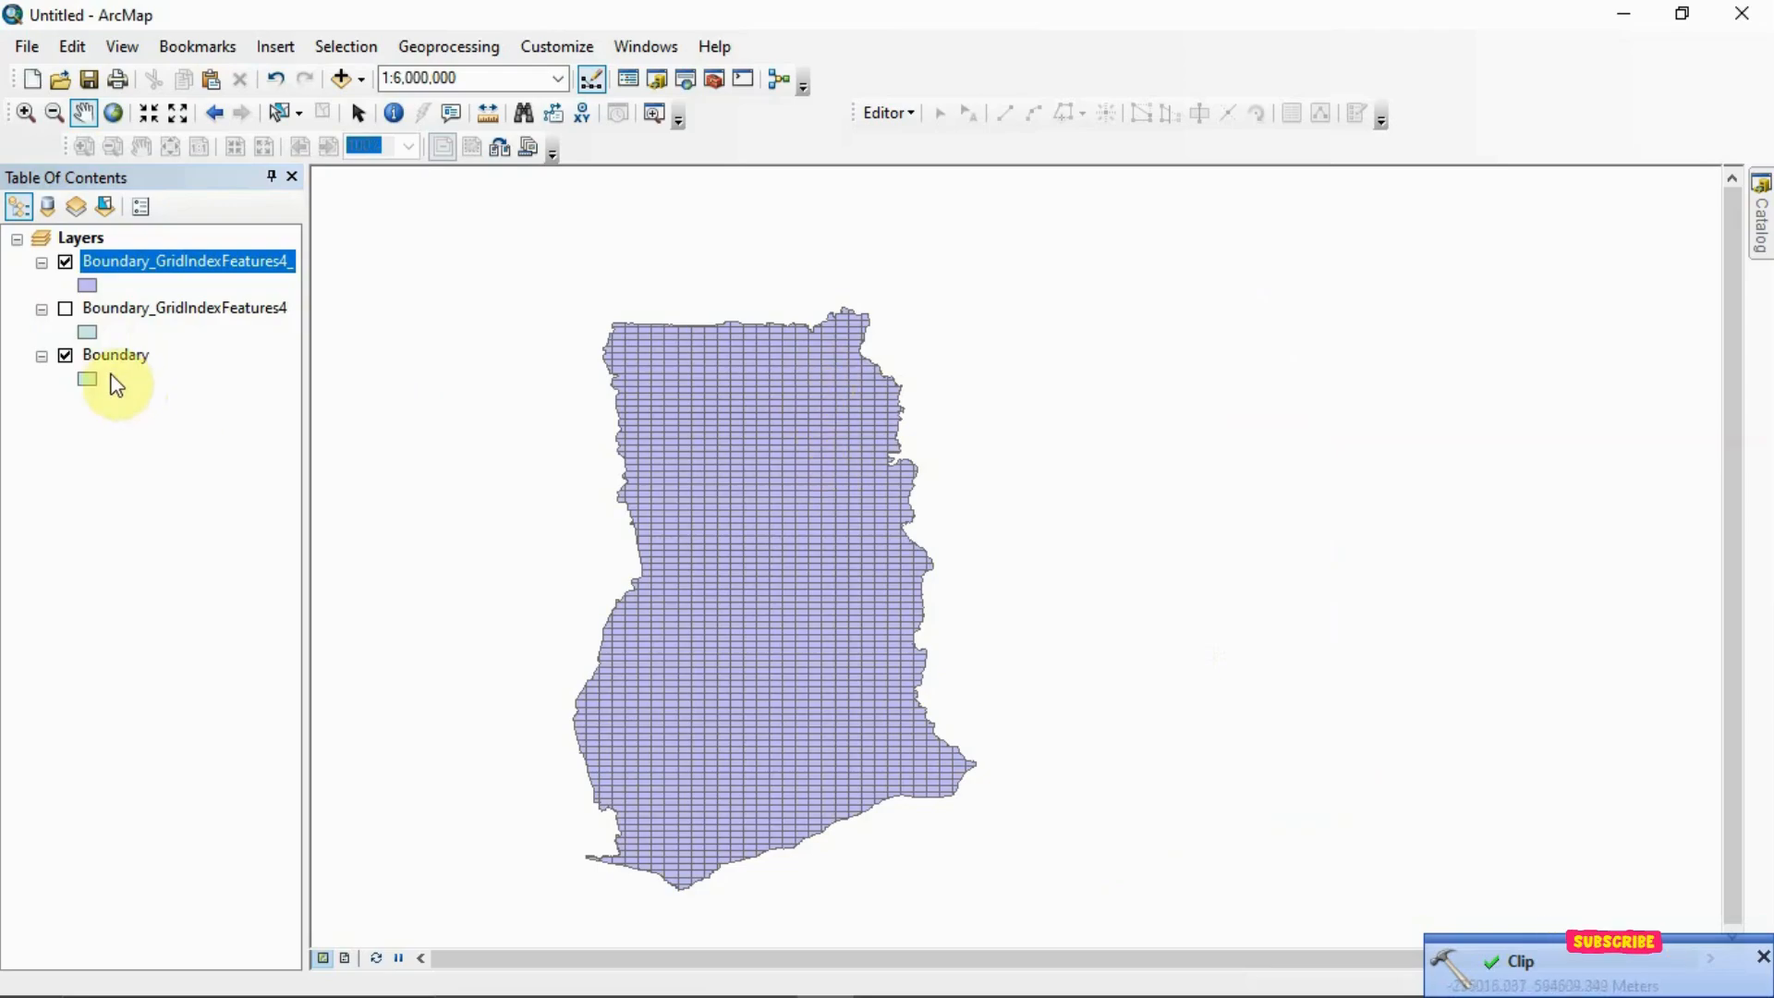
Toggle the visibility of the Boundary, clipped grid and original grid layers to compare their outlines
click(67, 356)
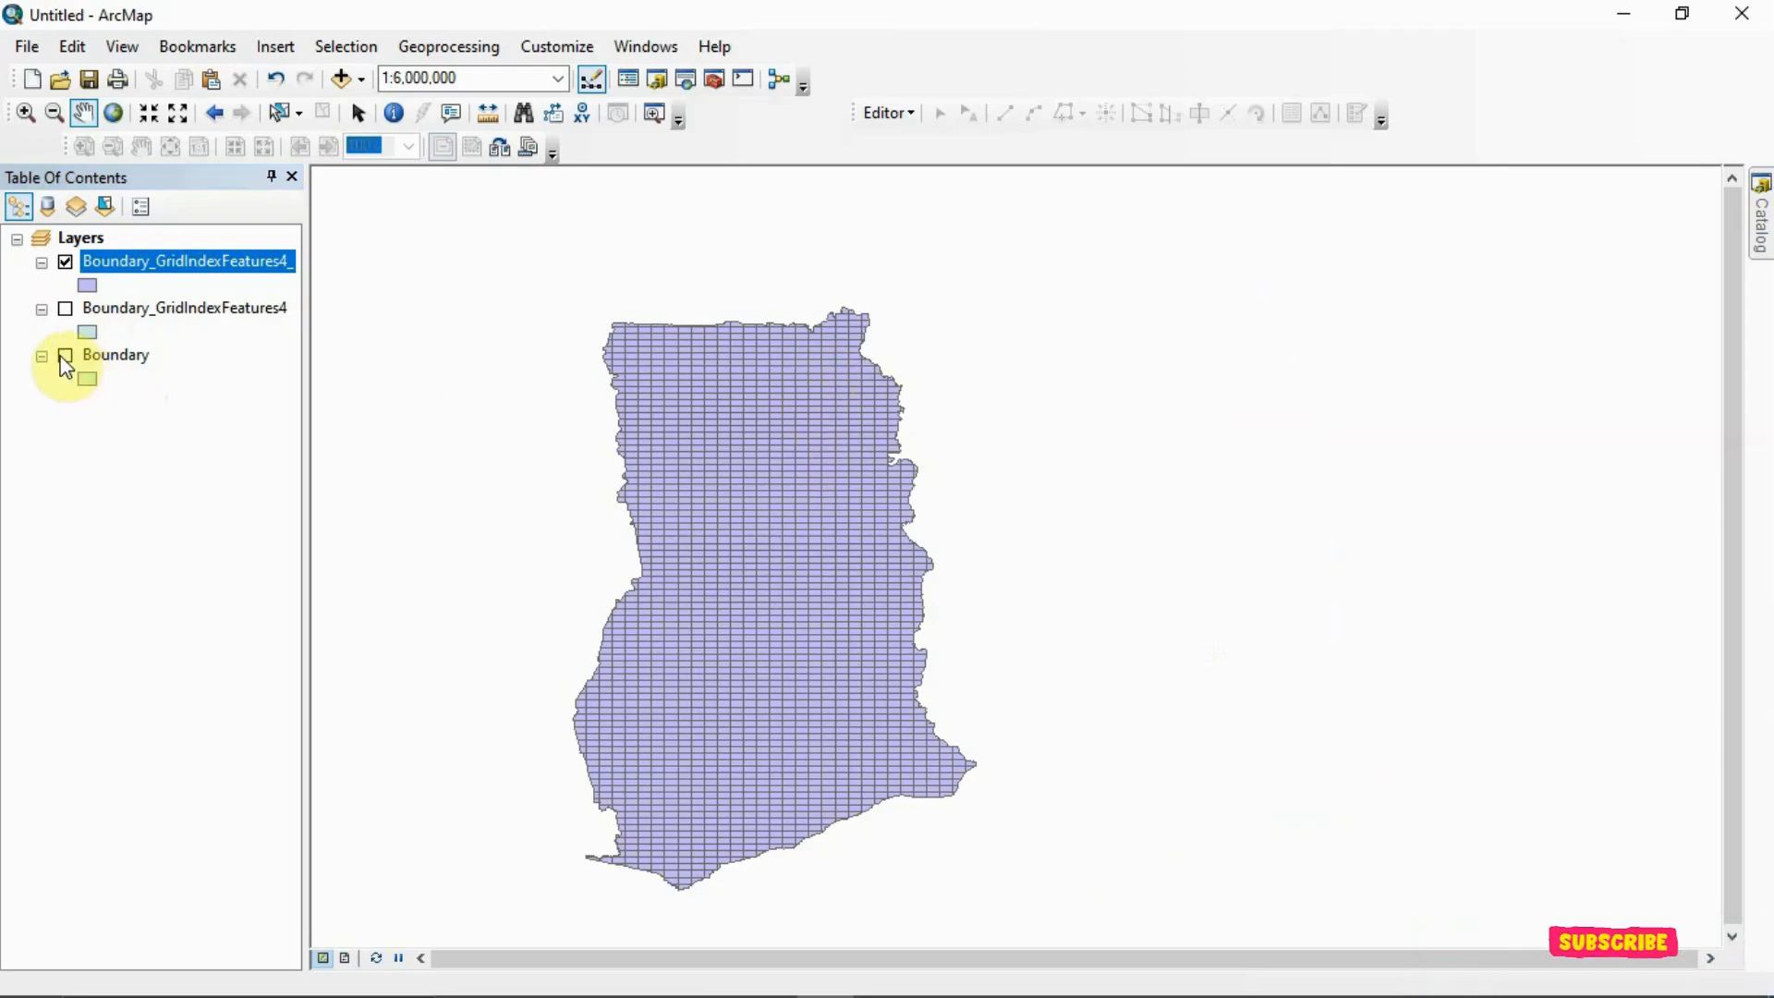
click(66, 262)
click(66, 263)
click(66, 262)
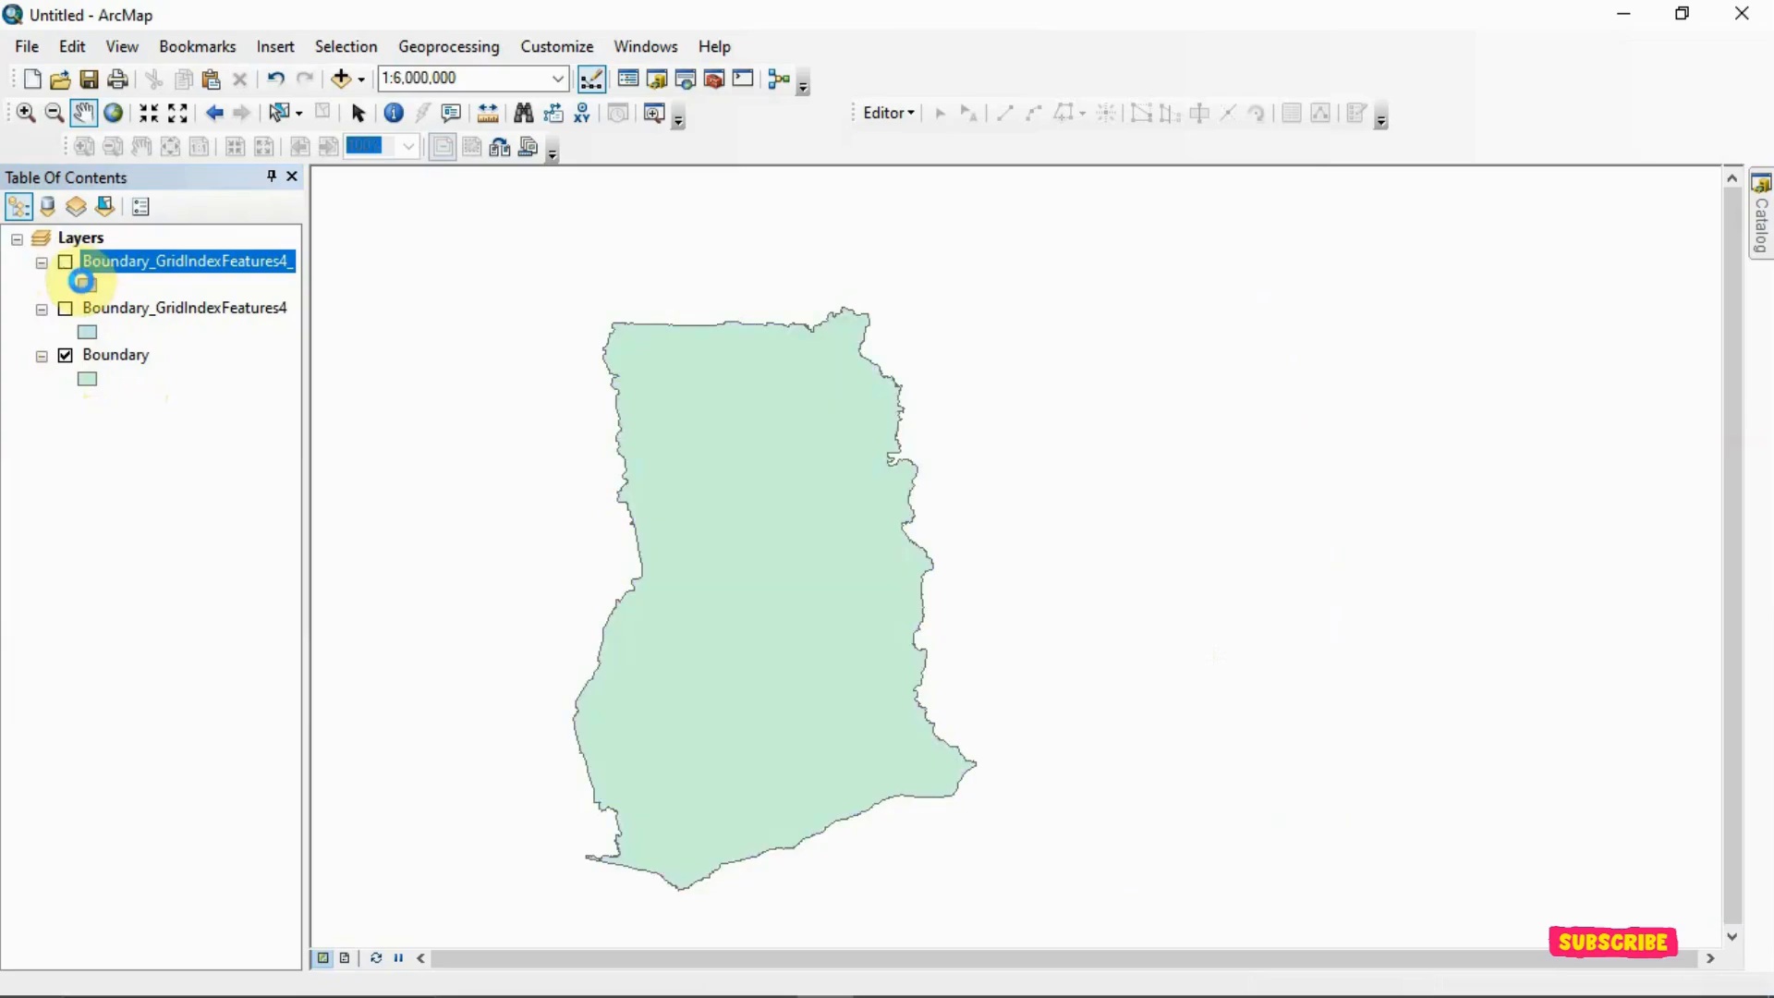
click(66, 262)
click(66, 264)
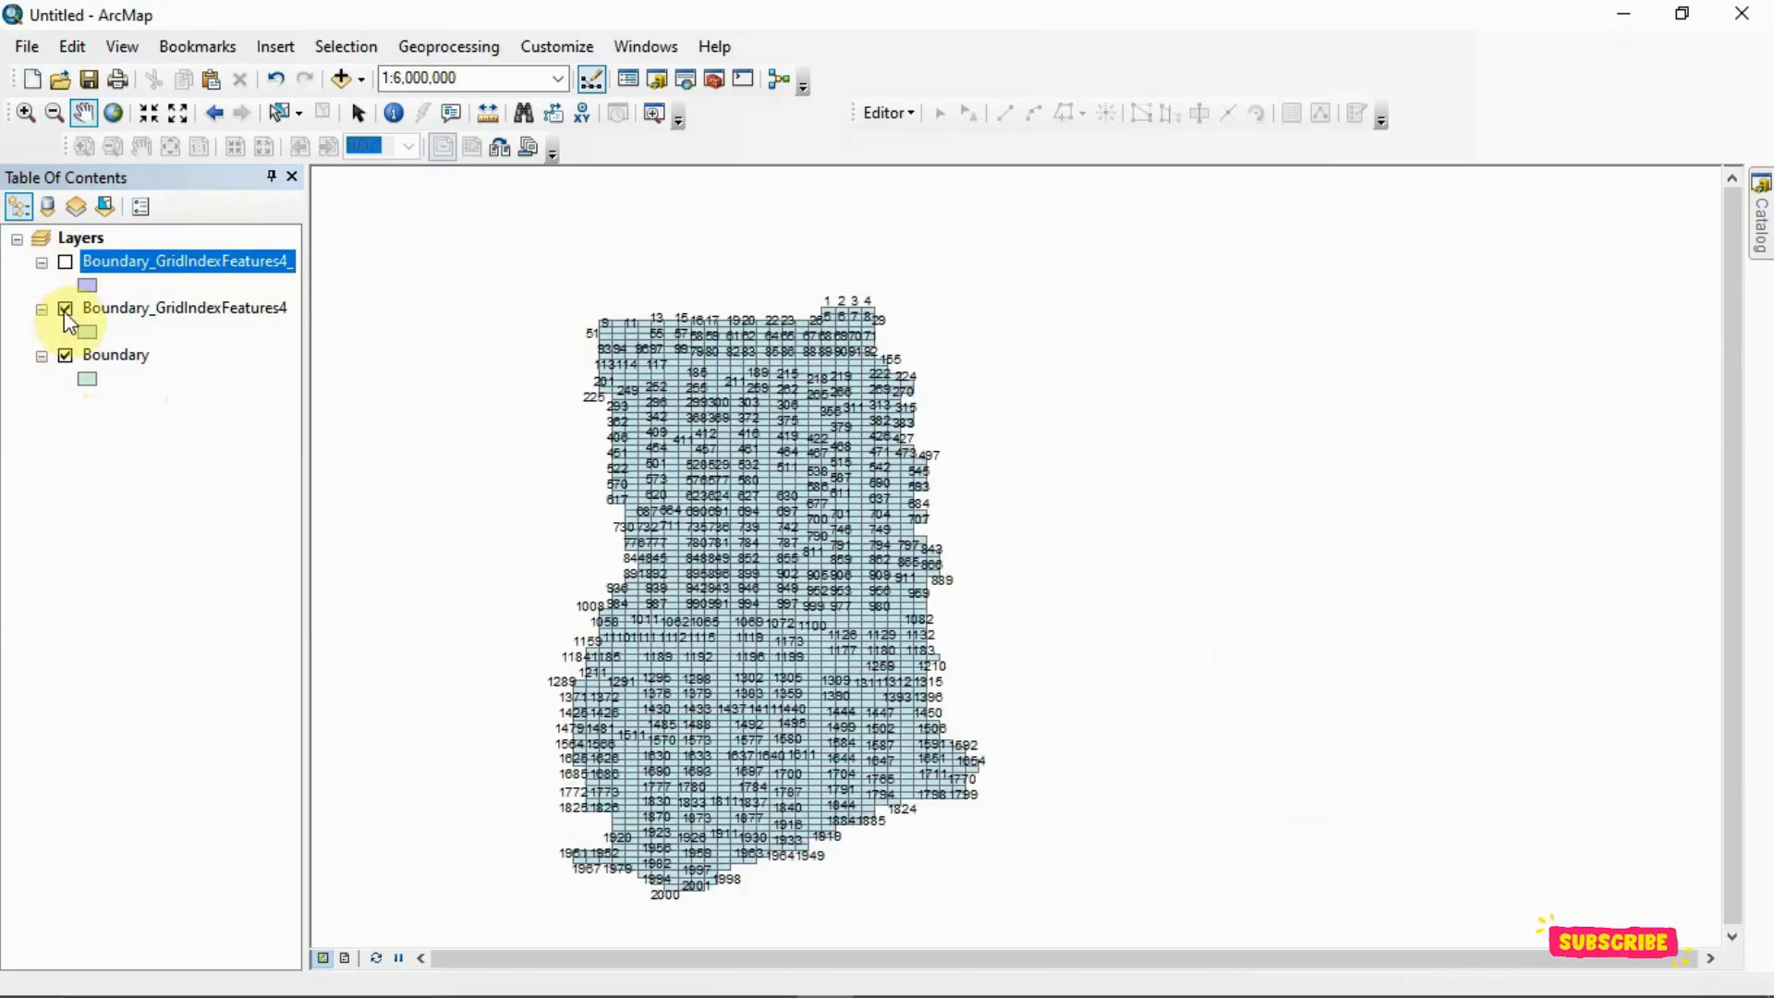
click(65, 310)
click(65, 262)
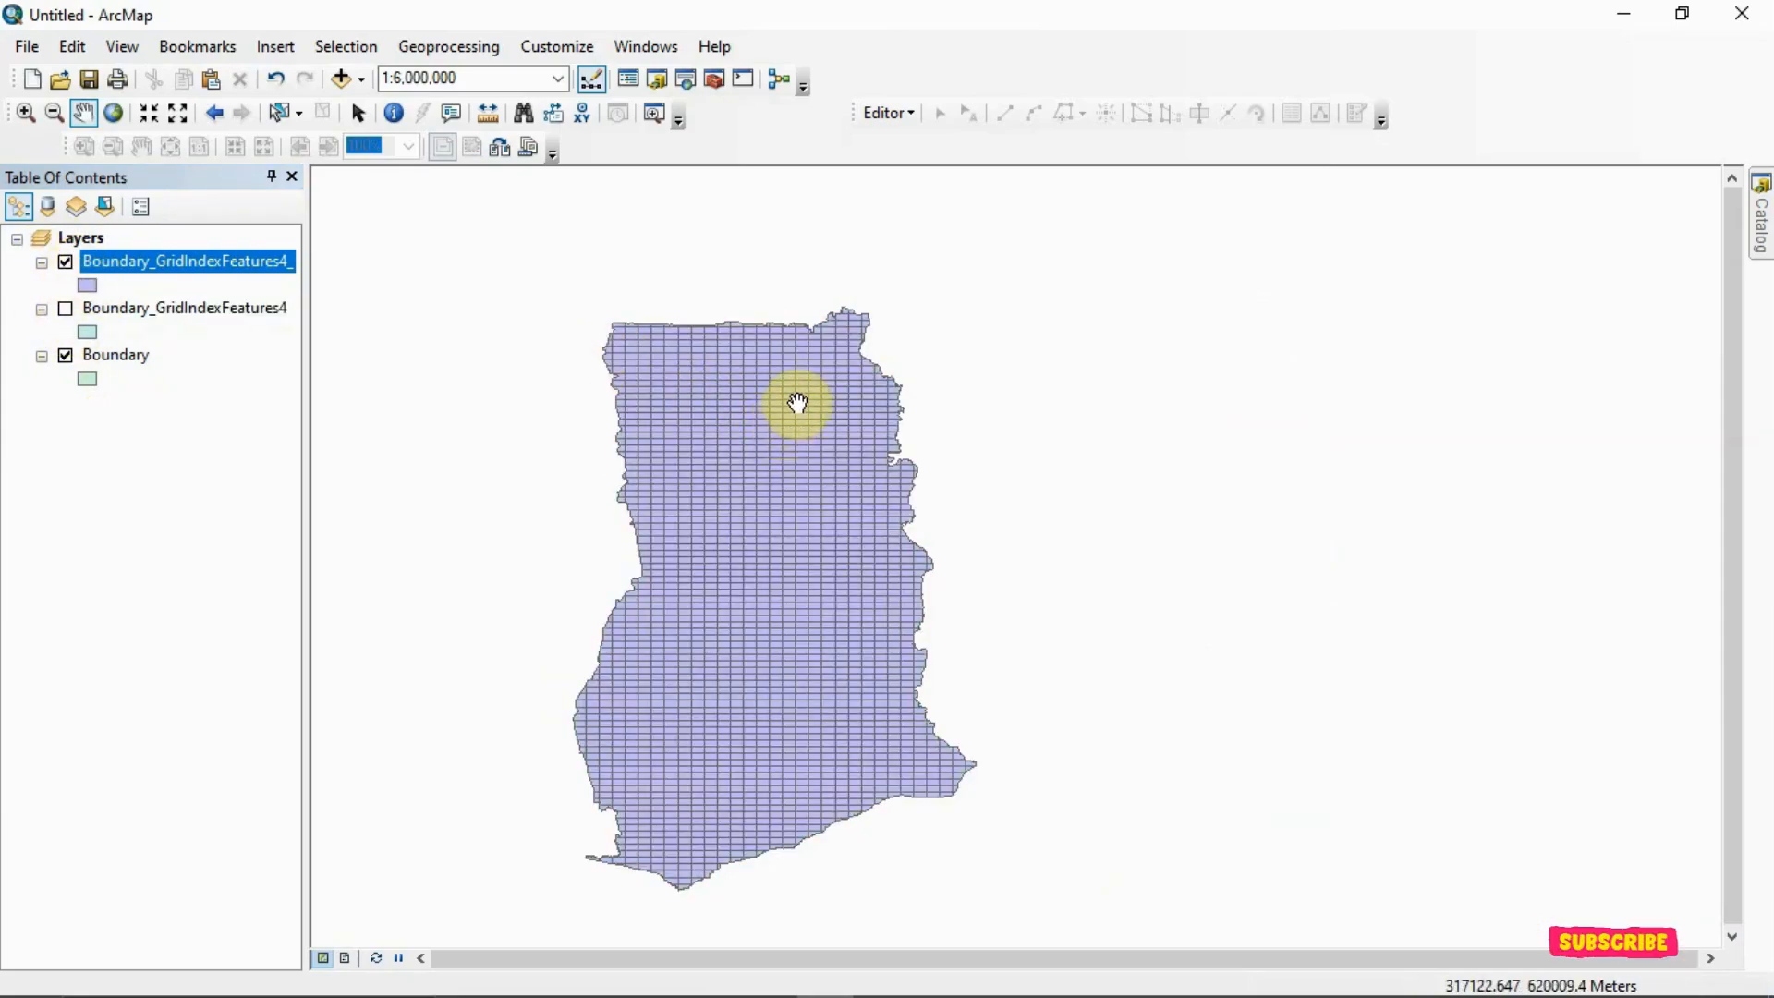
Turn on feature labels for the clipped Boundary_GridIndexFeatures4_ layer
scroll(797, 400, down, 4)
drag(817, 384, 939, 530)
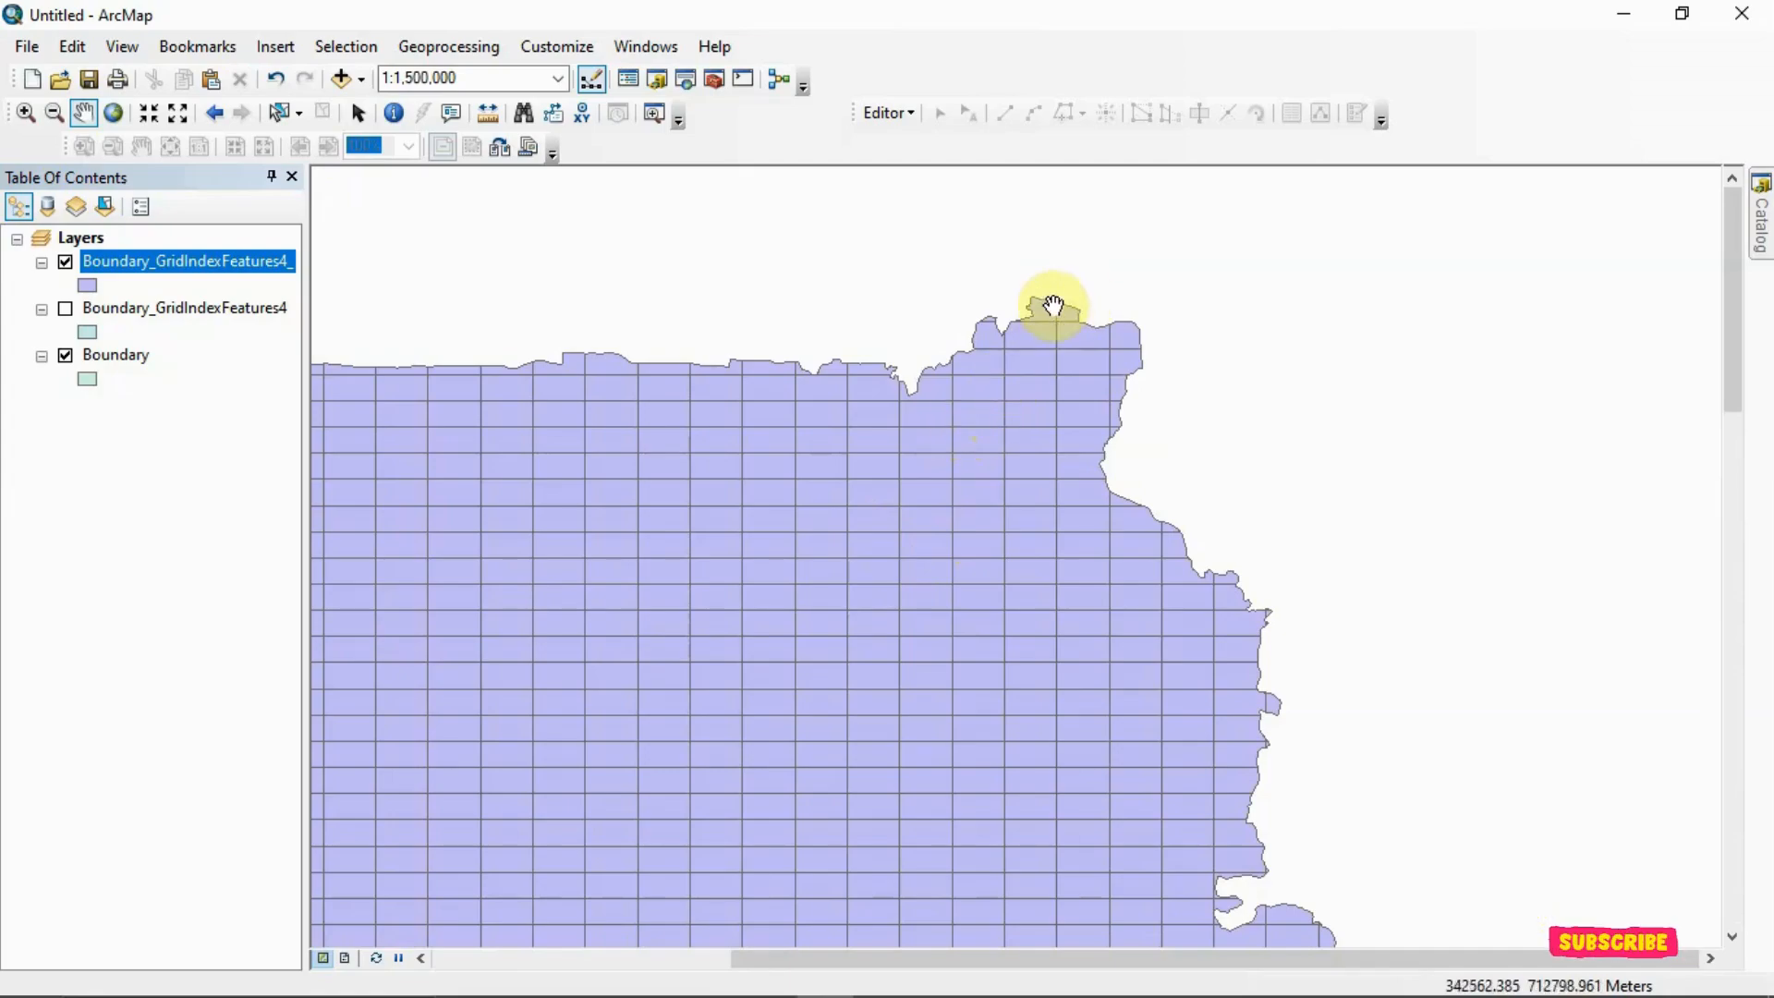
right_click(269, 264)
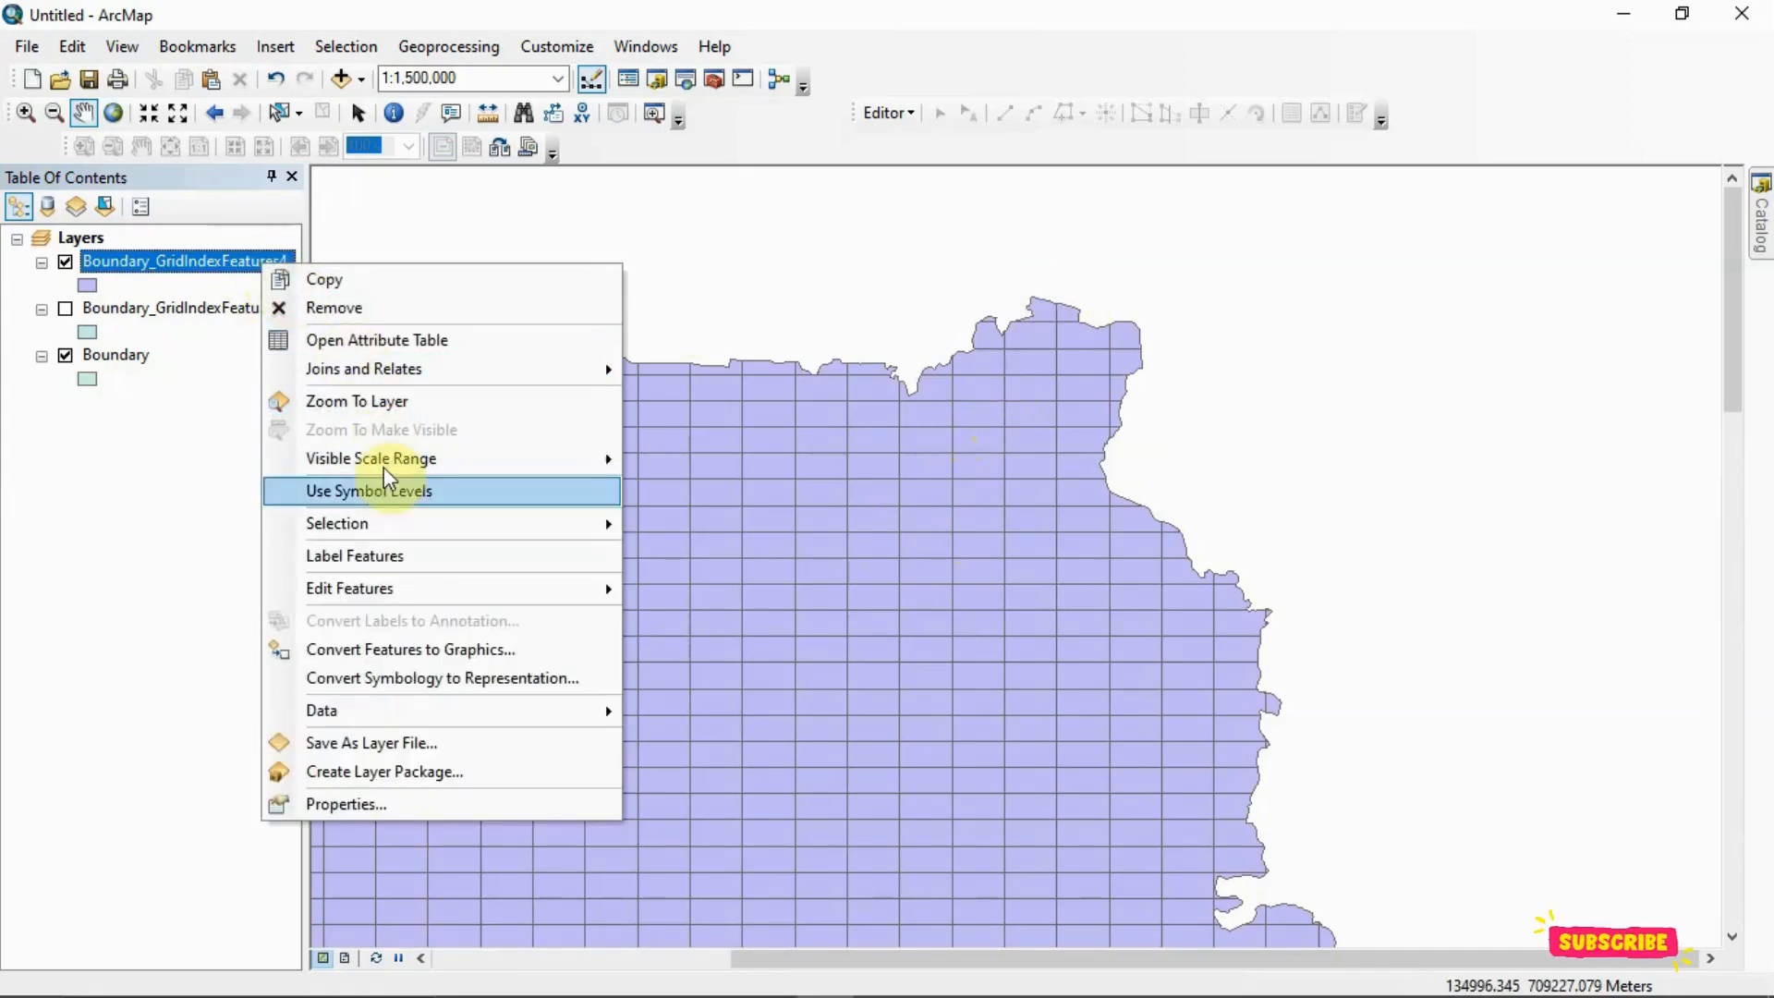
click(390, 555)
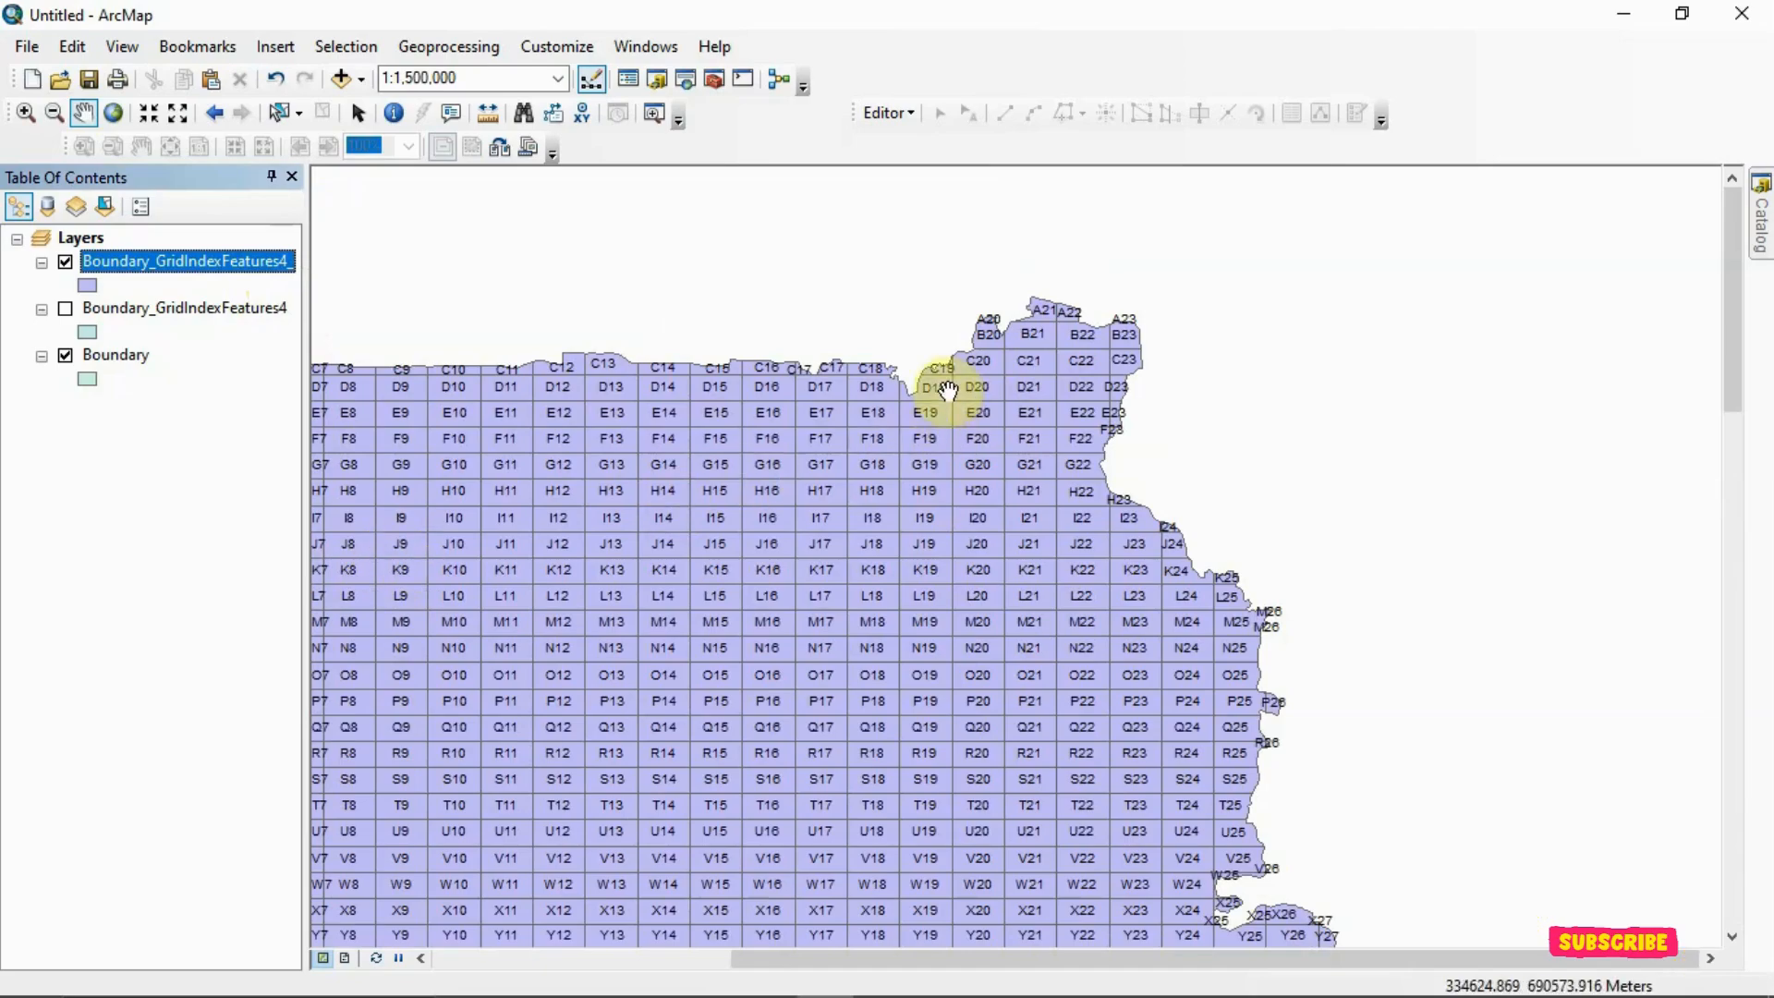
Set the label field of the clipped Boundary_GridIndexFeatures4_ layer to PageNumber
right_click(214, 260)
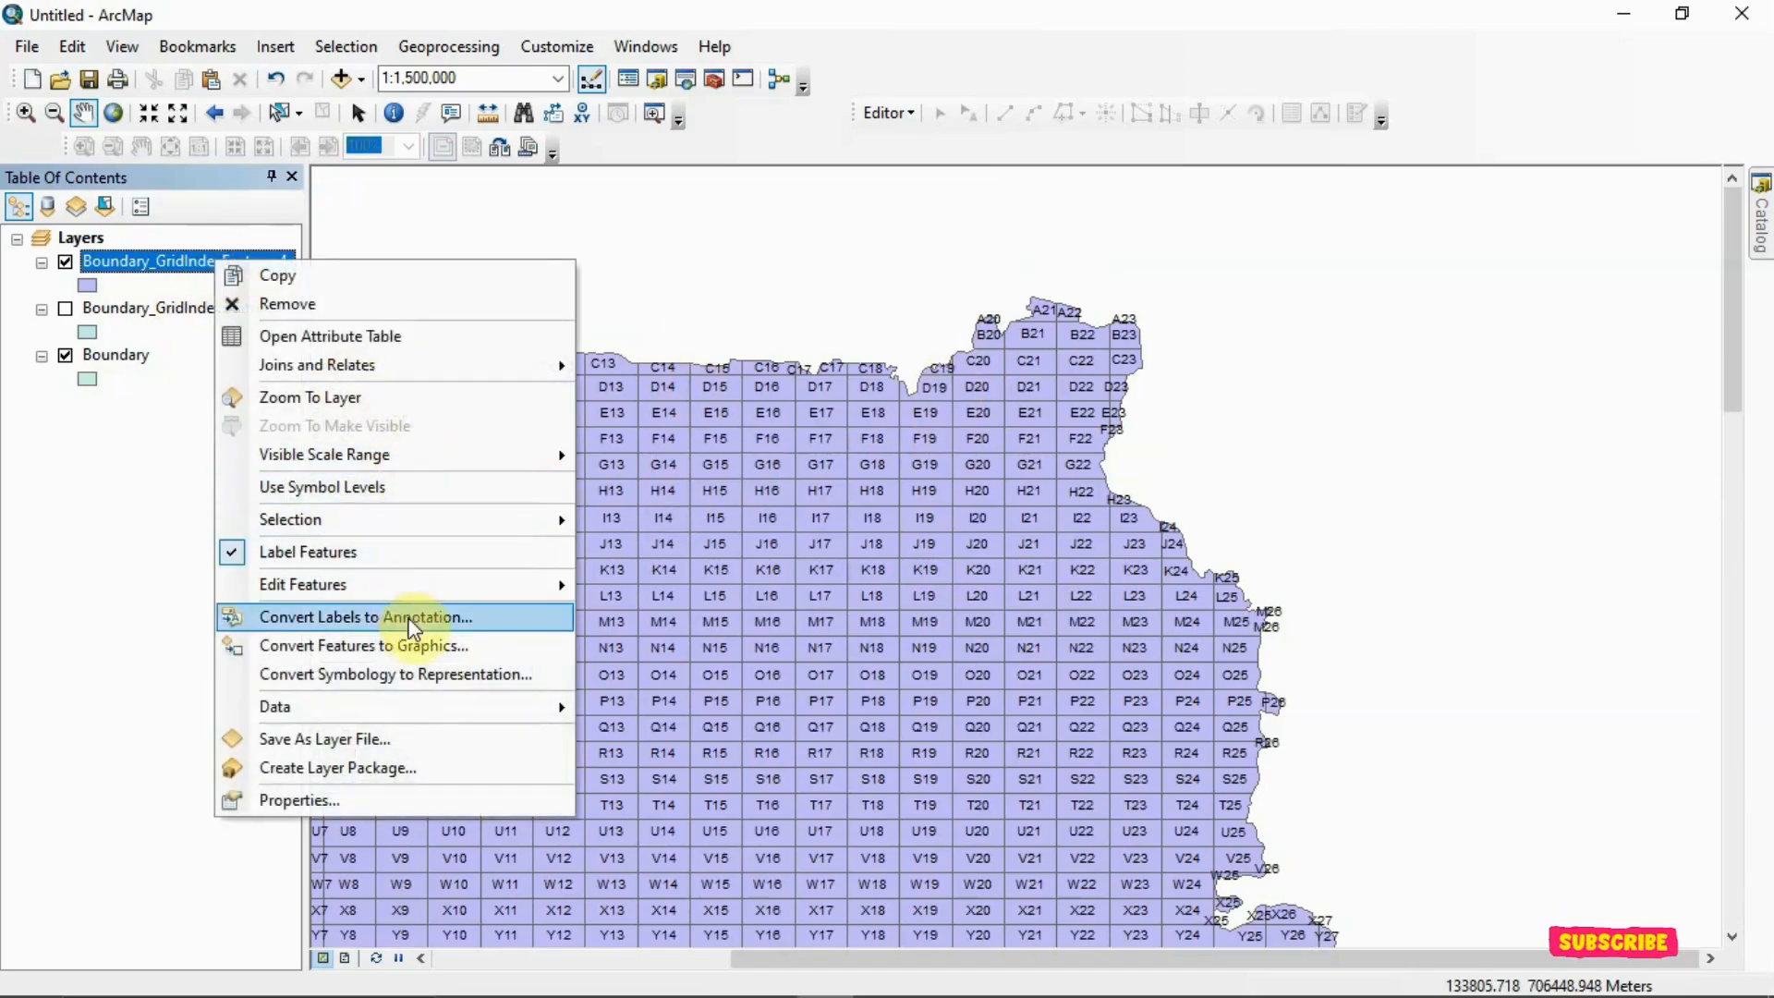
click(465, 733)
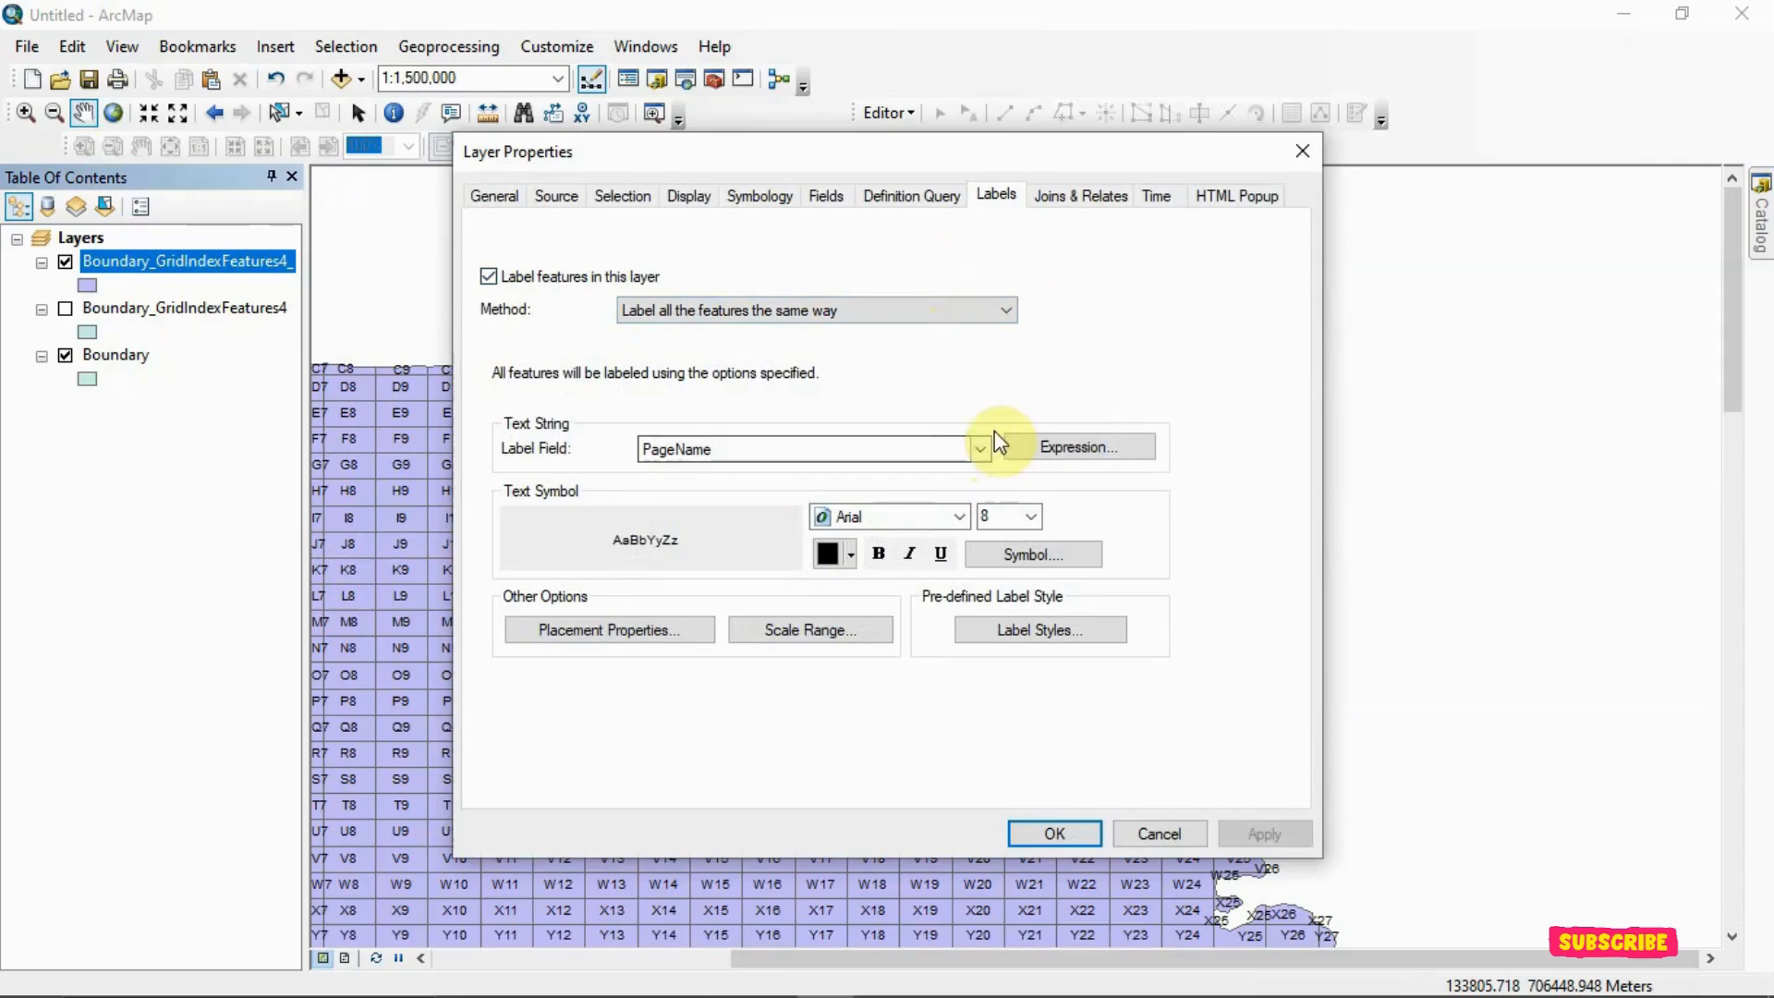
click(981, 448)
click(933, 506)
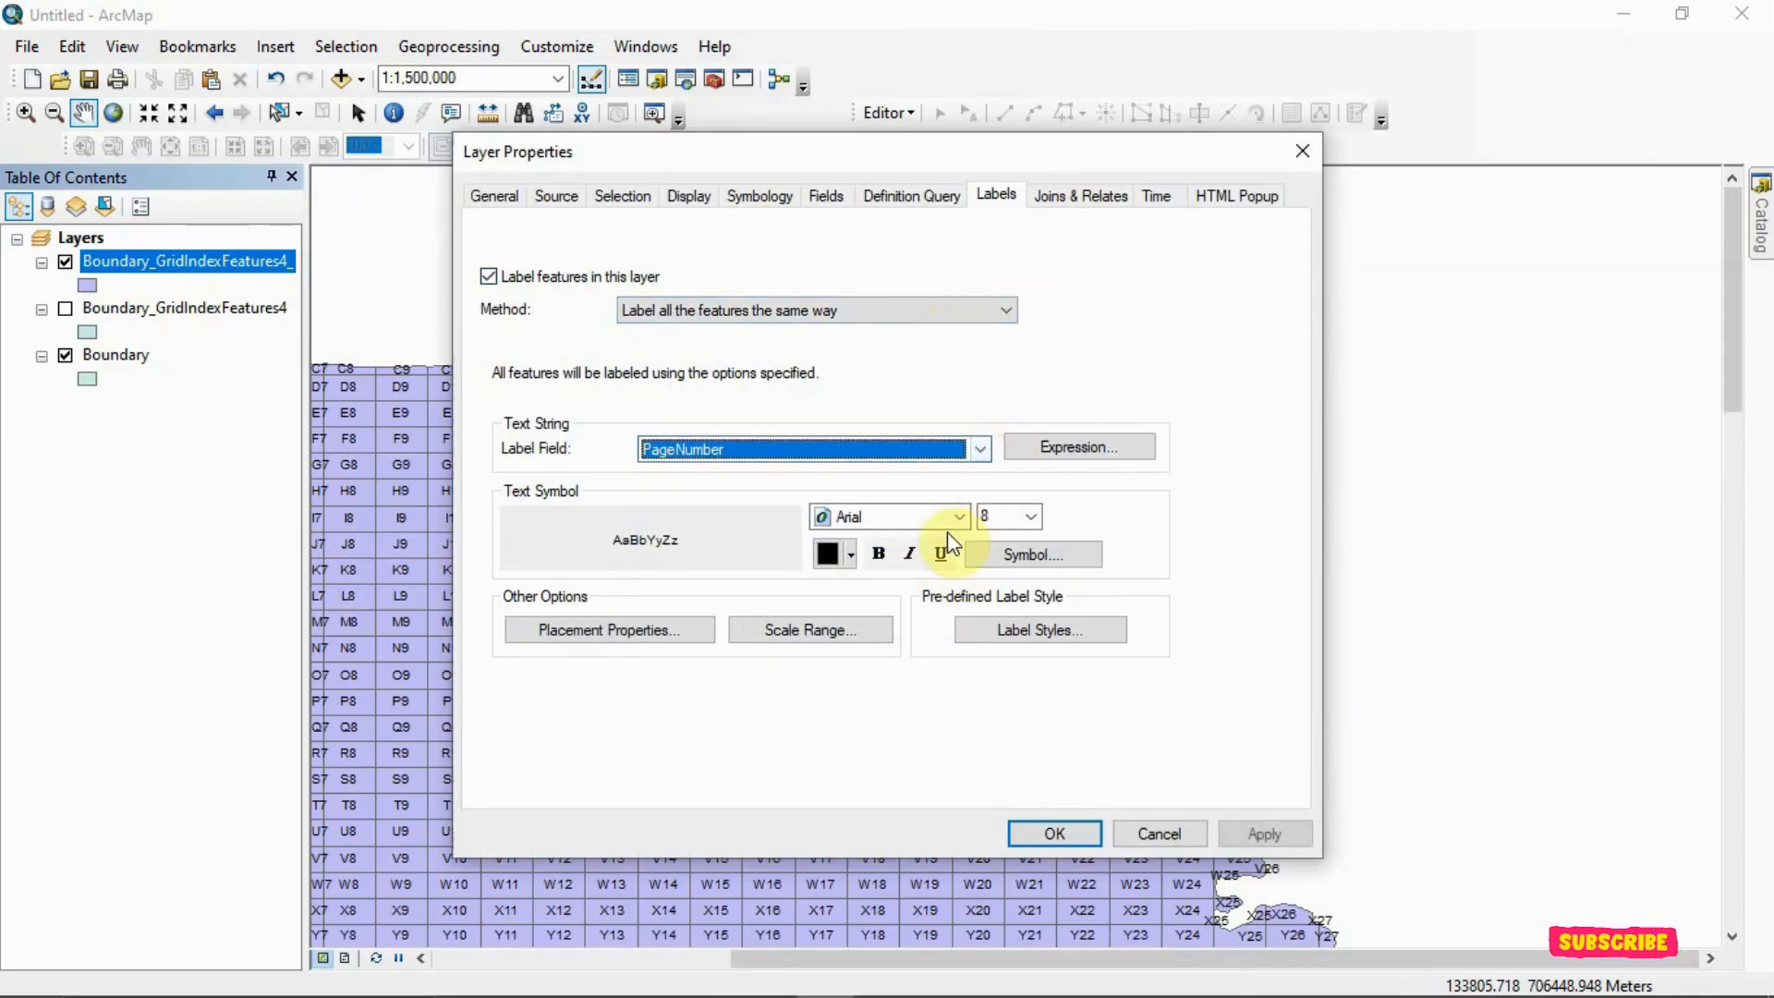
click(1056, 832)
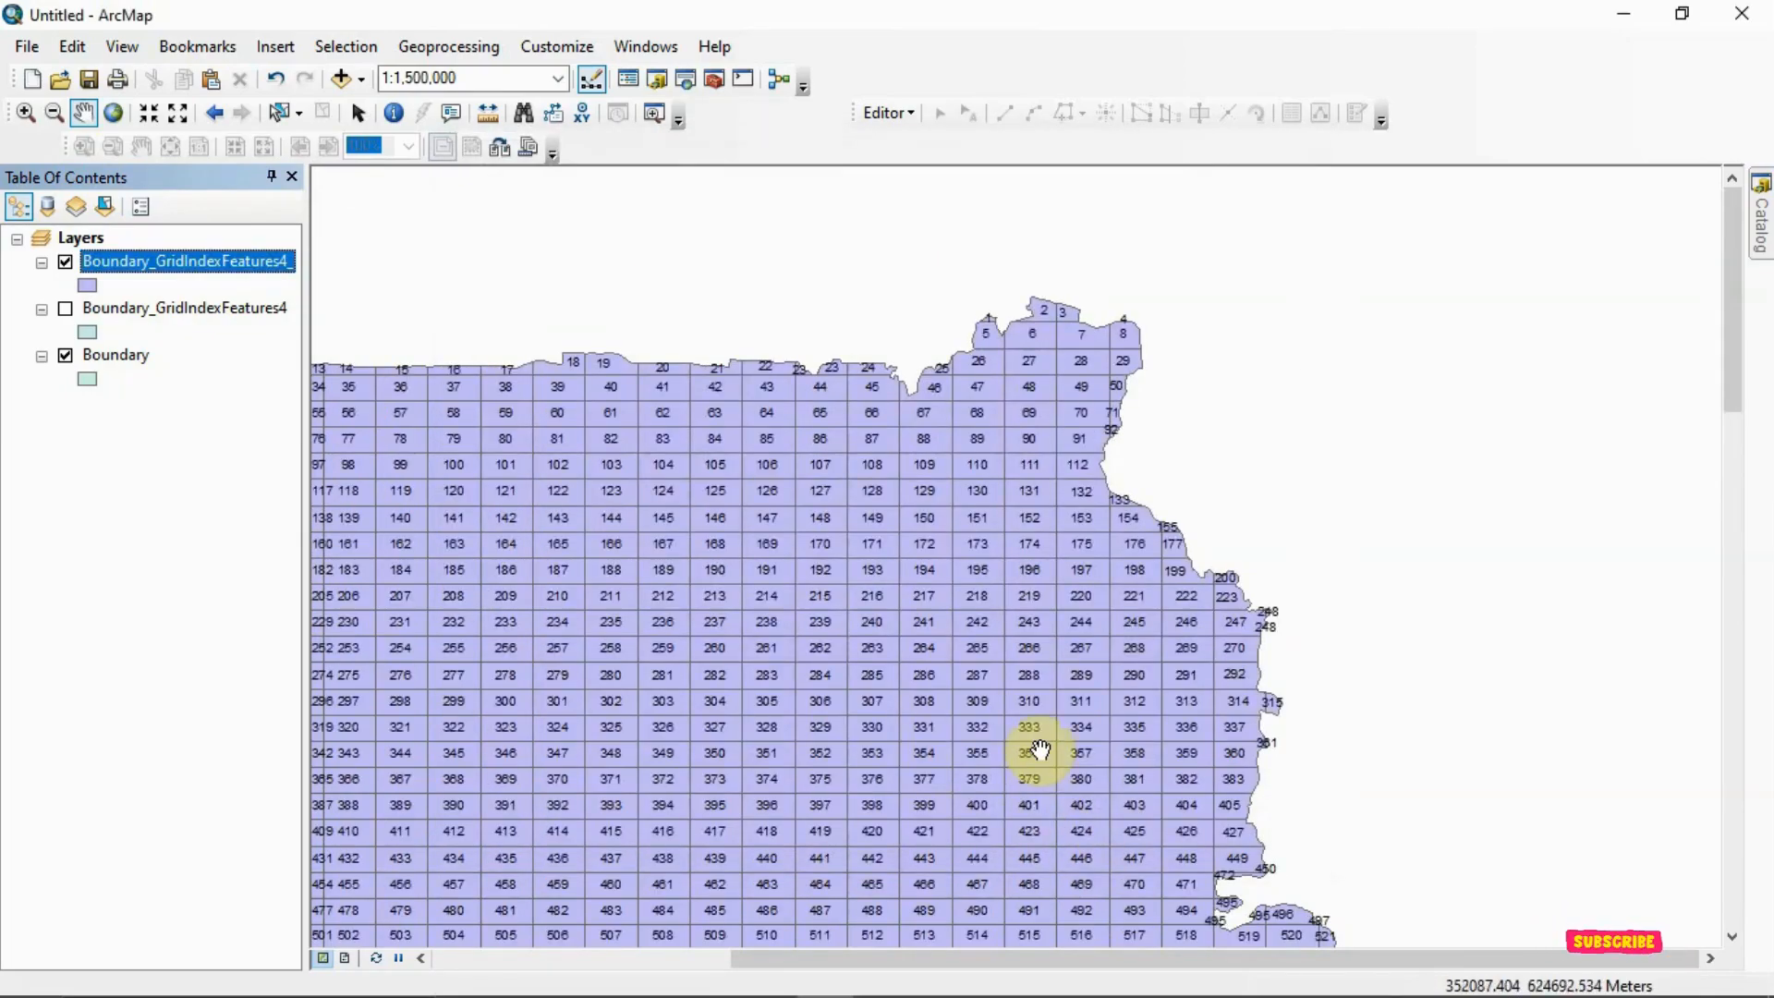
Examine the page numbers of the clipped cells from the northeastern corner down the western edge at different scales
scroll(988, 333, up, 8)
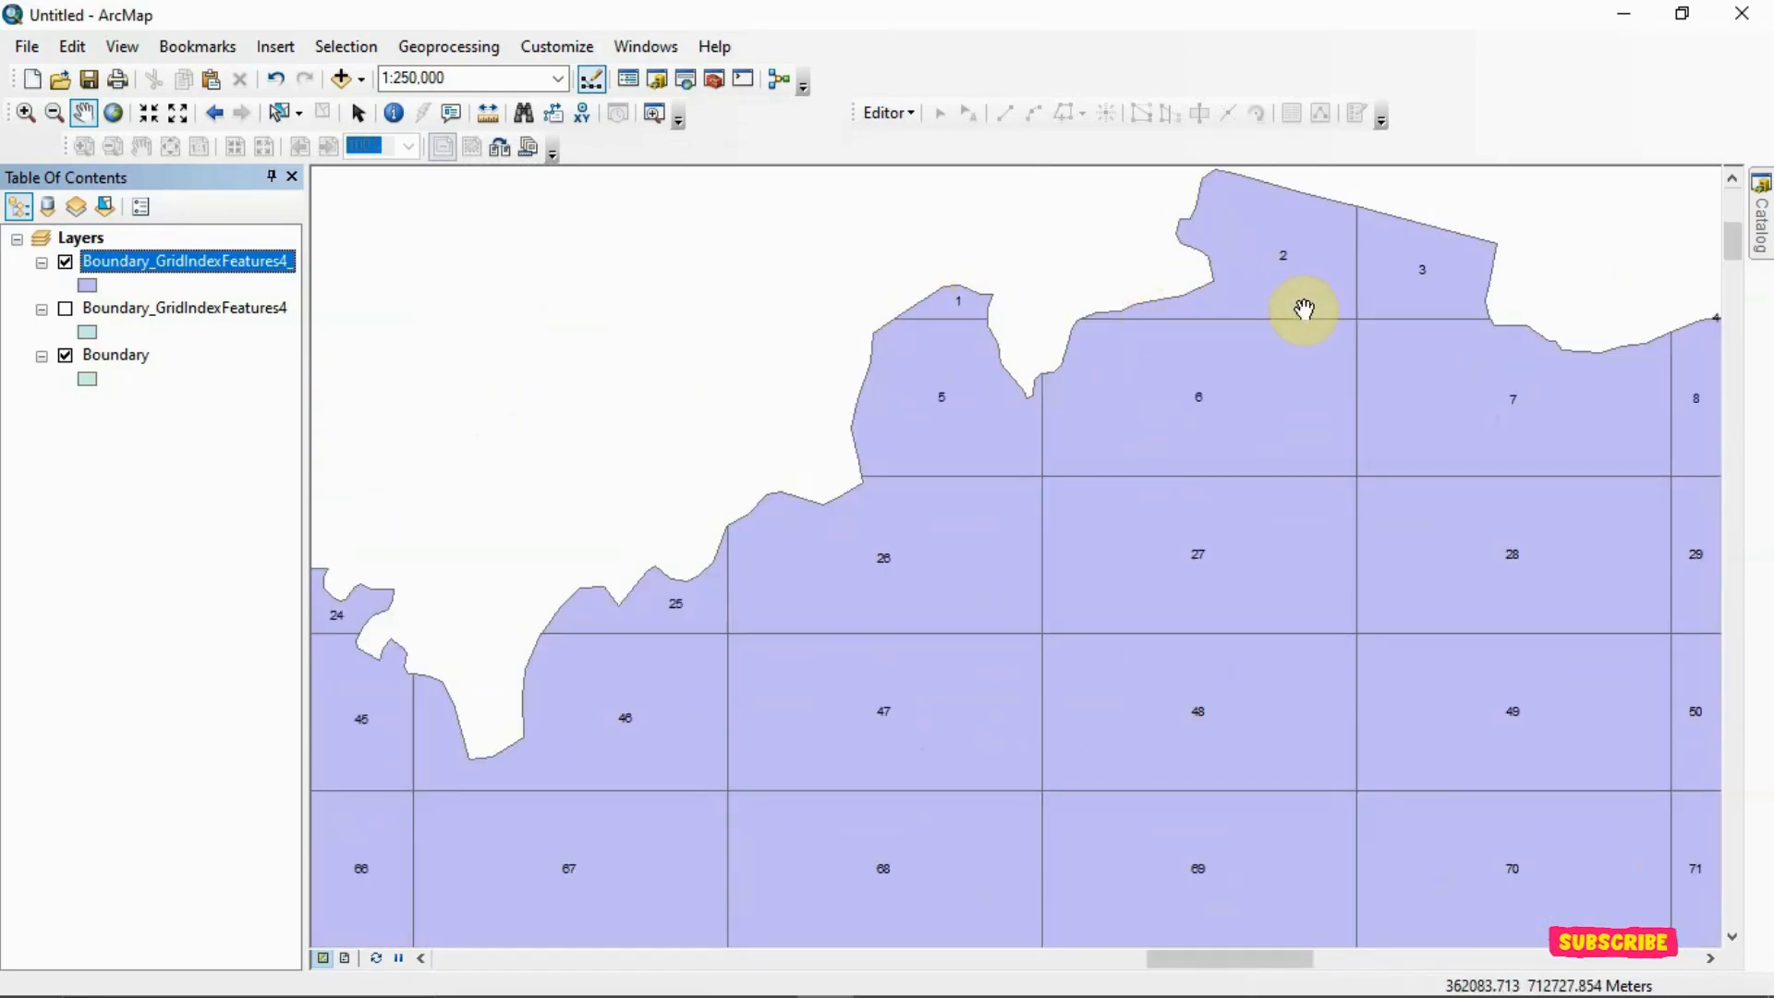
scroll(1379, 571, down, 2)
scroll(1380, 572, down, 5)
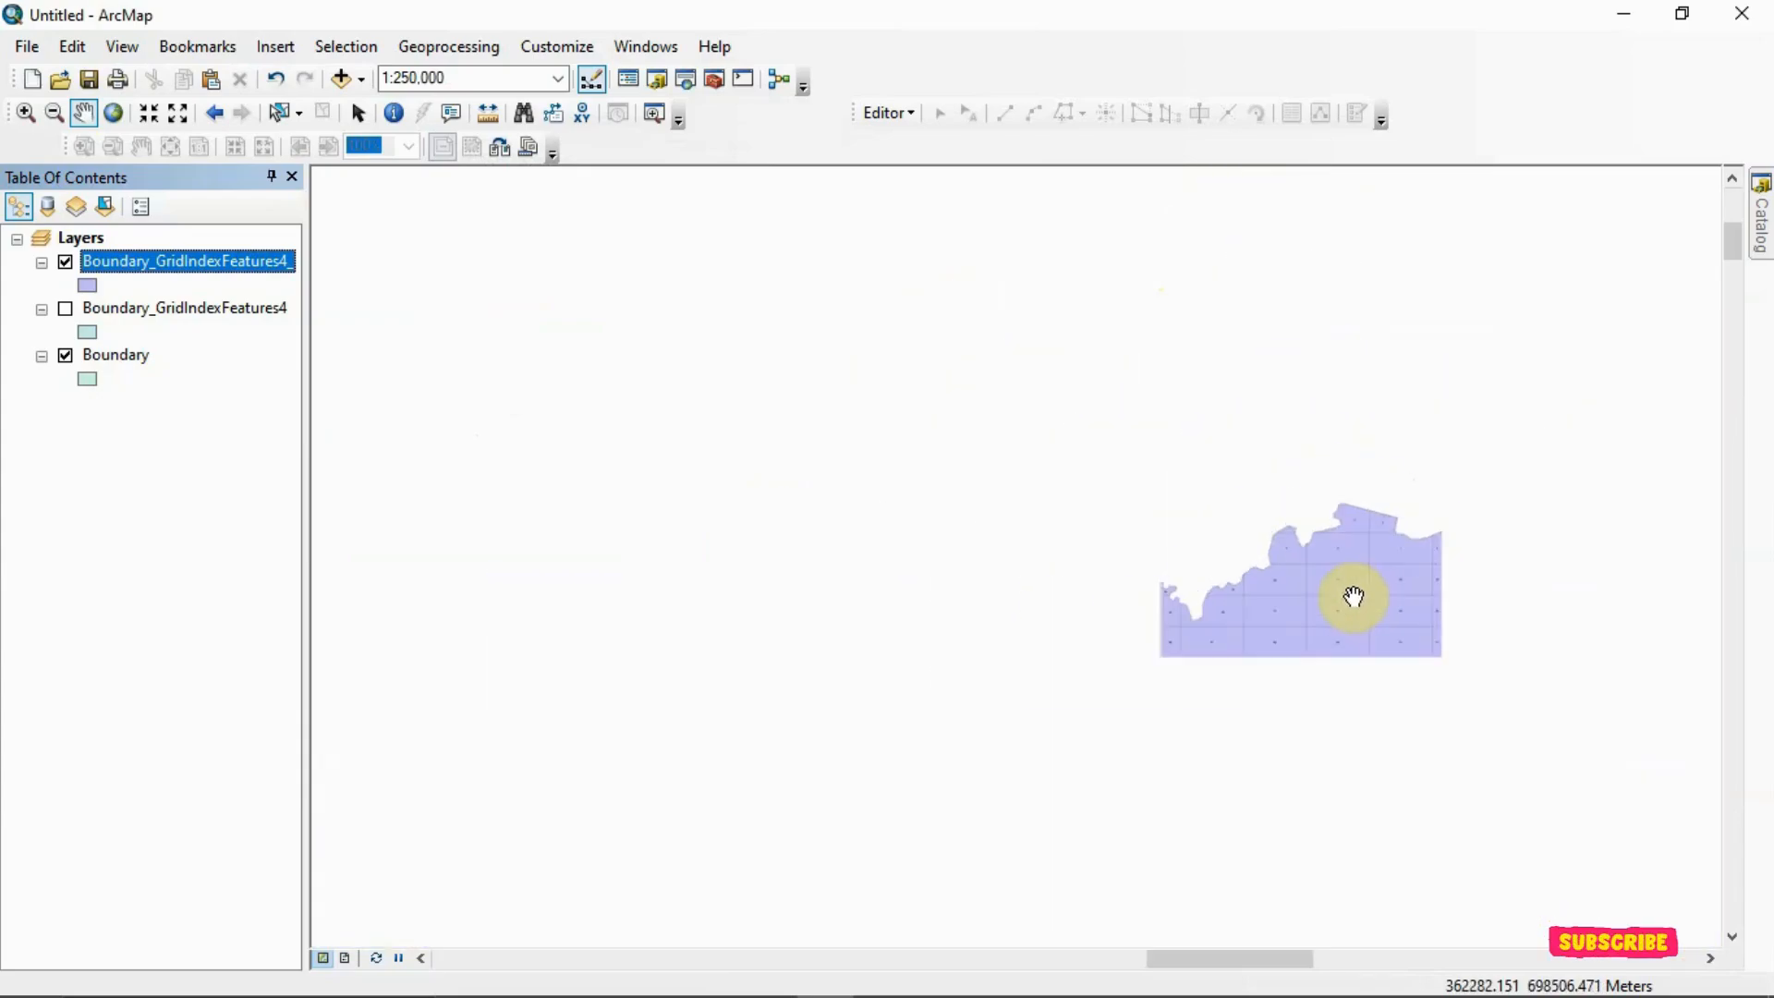
drag(1327, 633, 1347, 410)
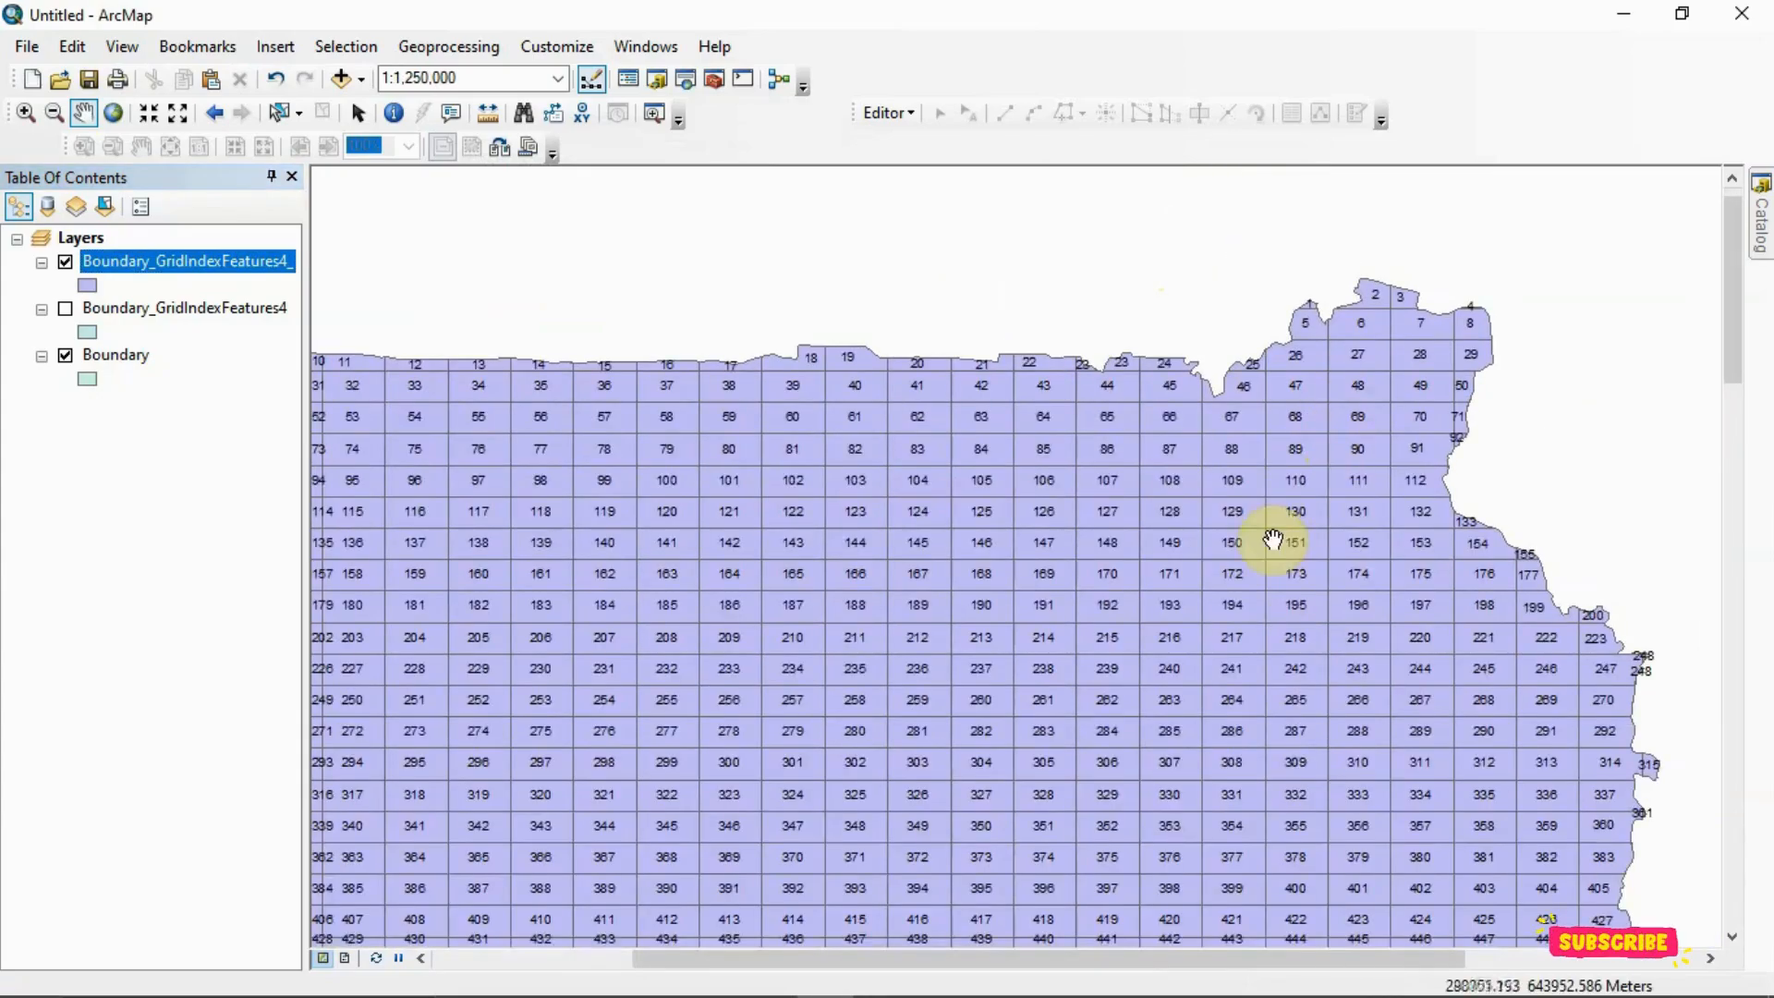
scroll(1112, 591, down, 4)
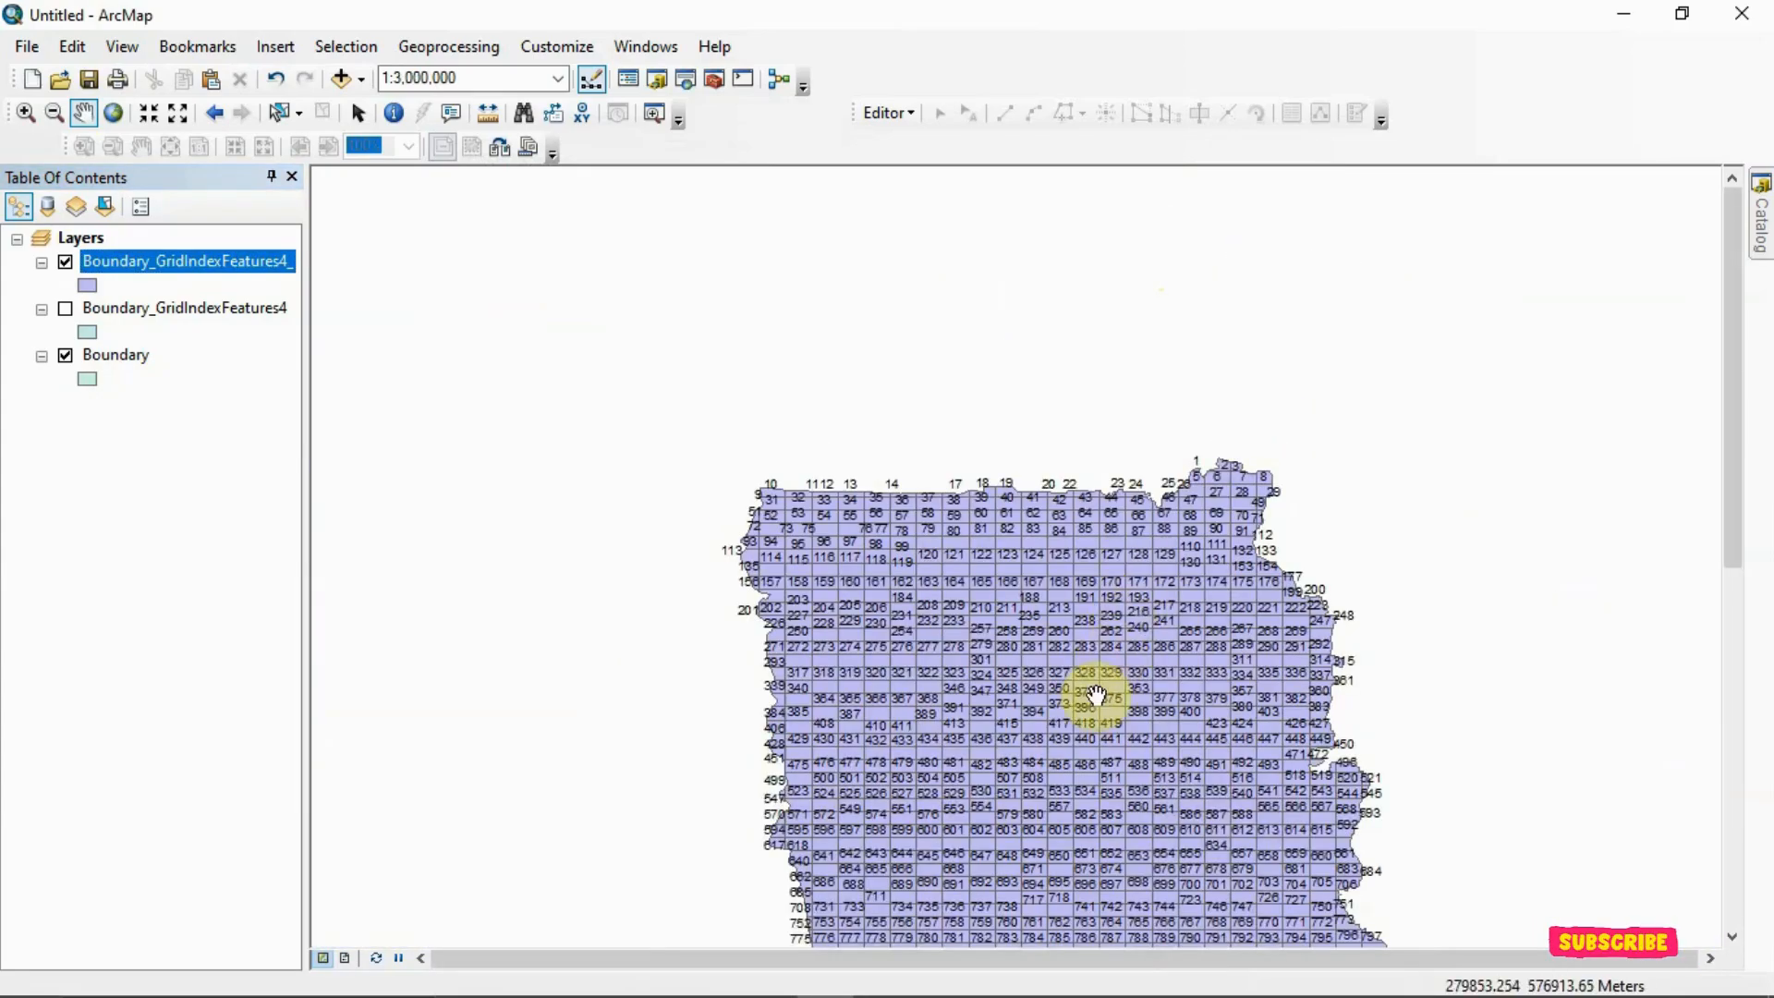
drag(843, 851, 843, 476)
scroll(843, 535, up, 9)
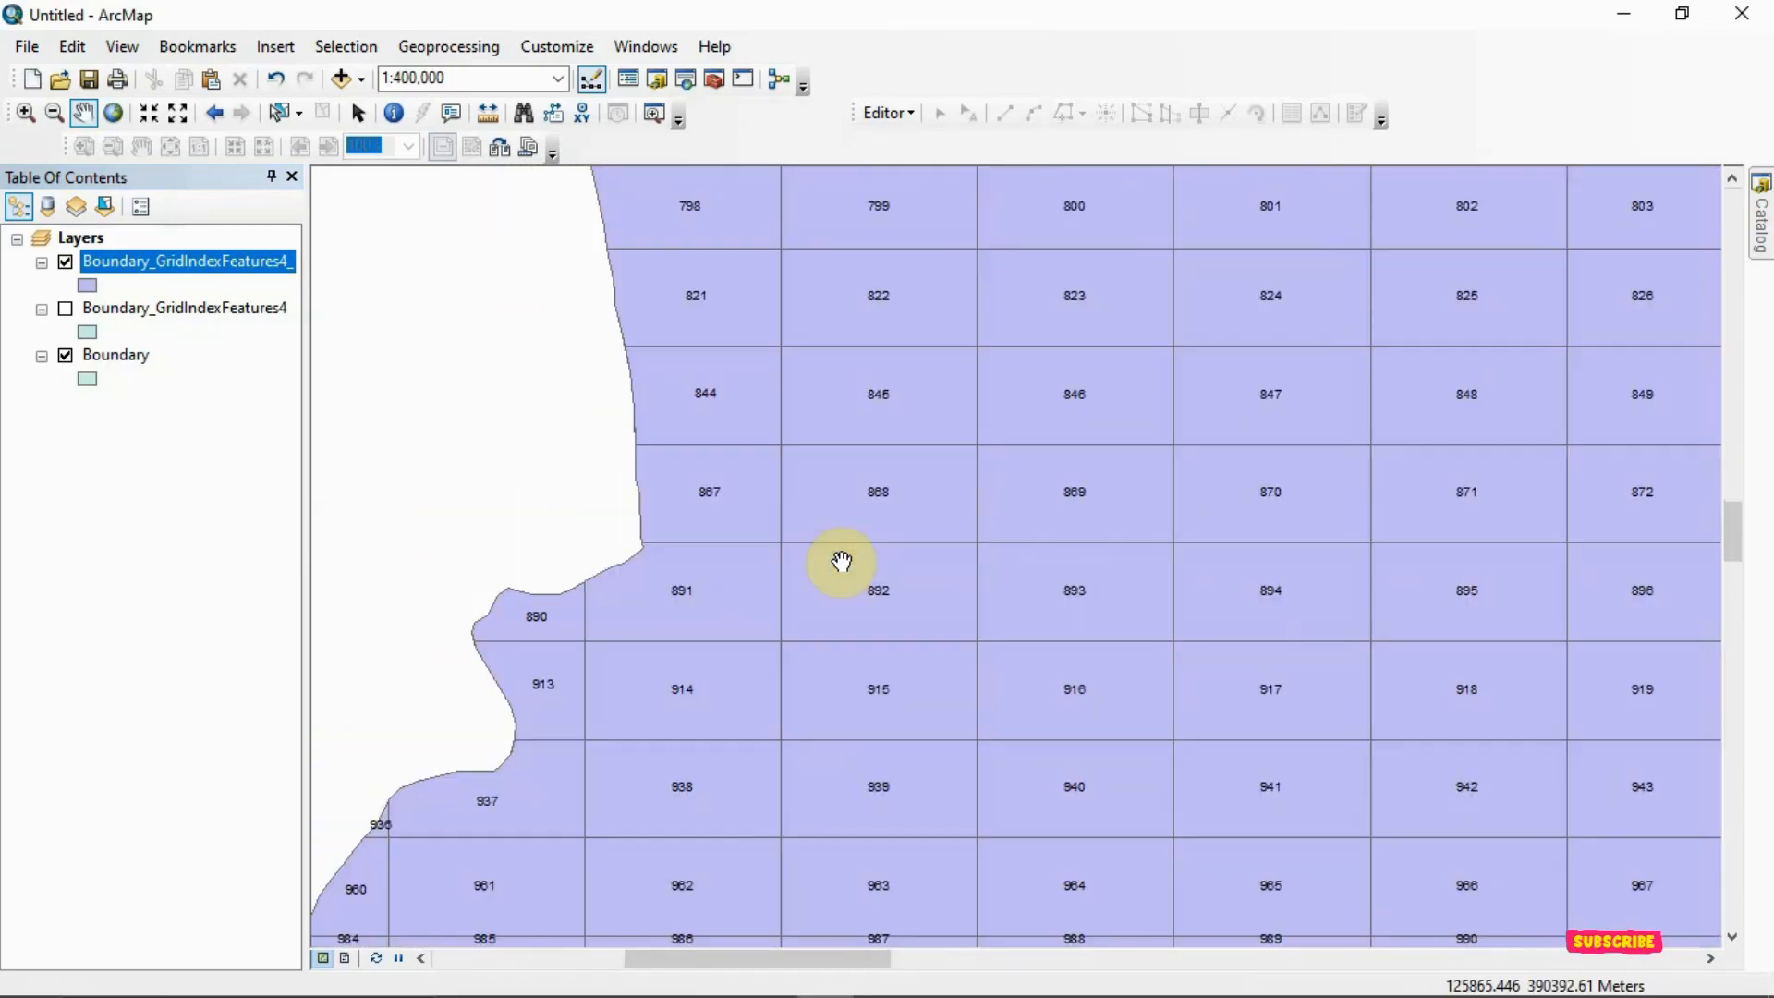
scroll(841, 568, down, 6)
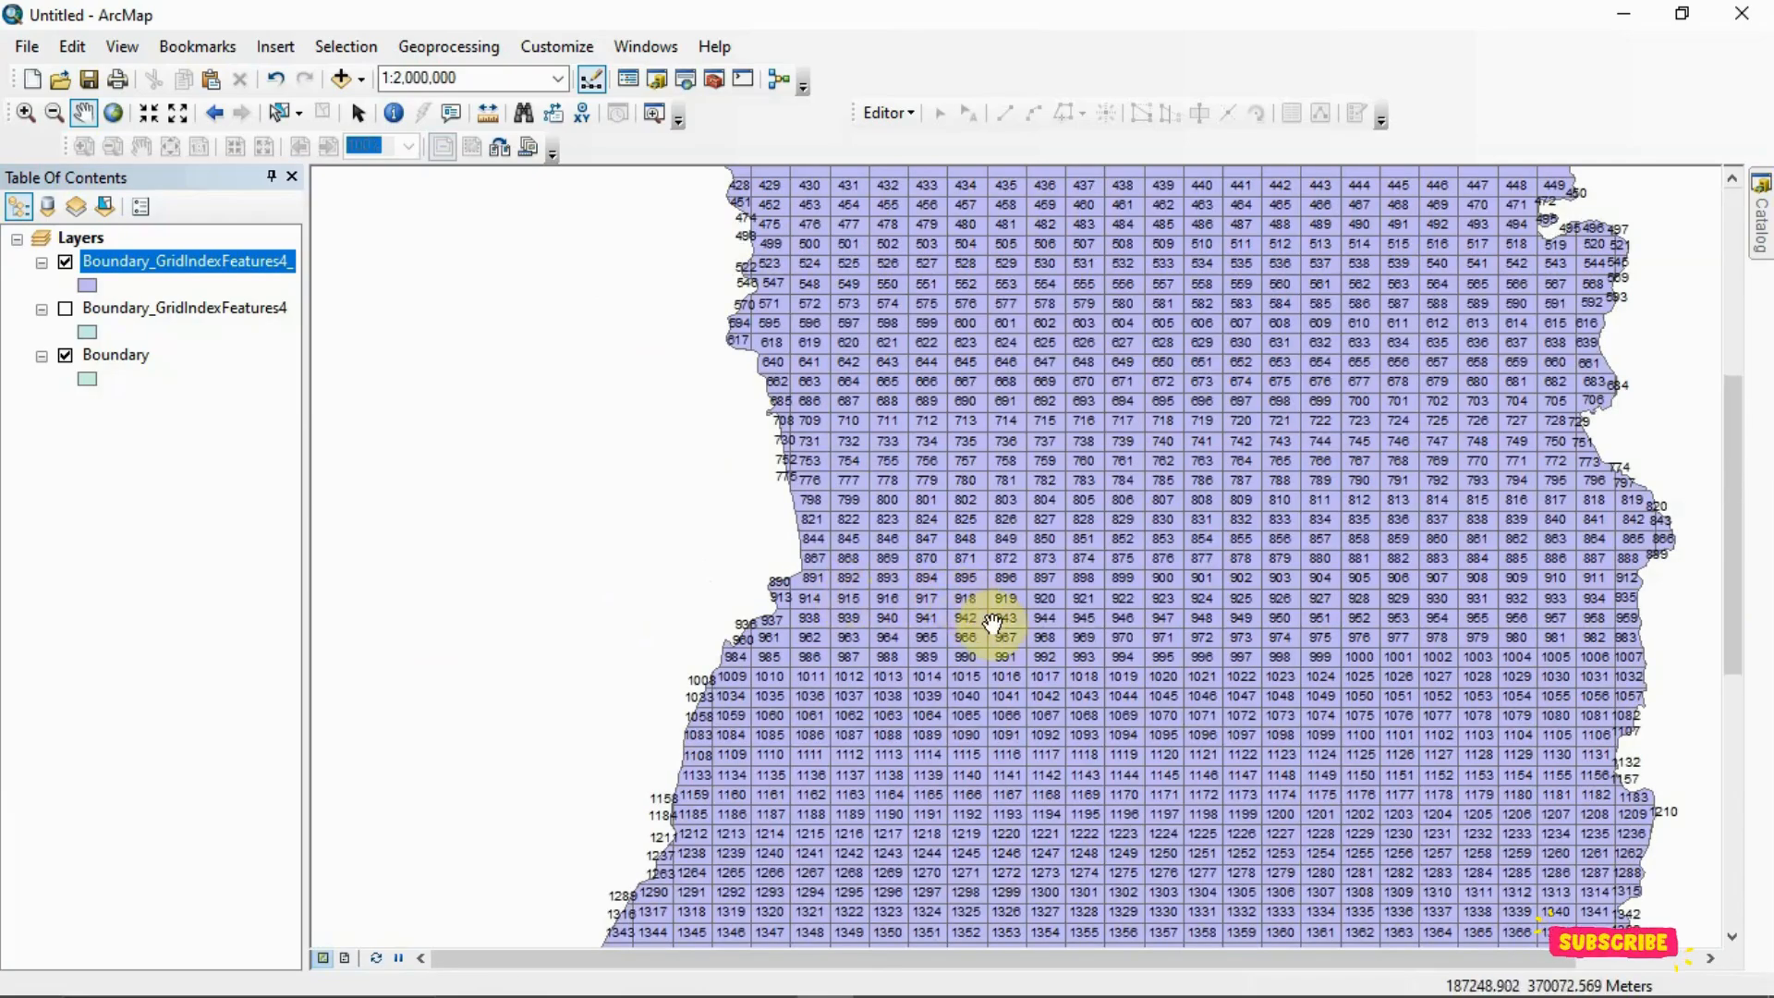
scroll(1022, 739, down, 2)
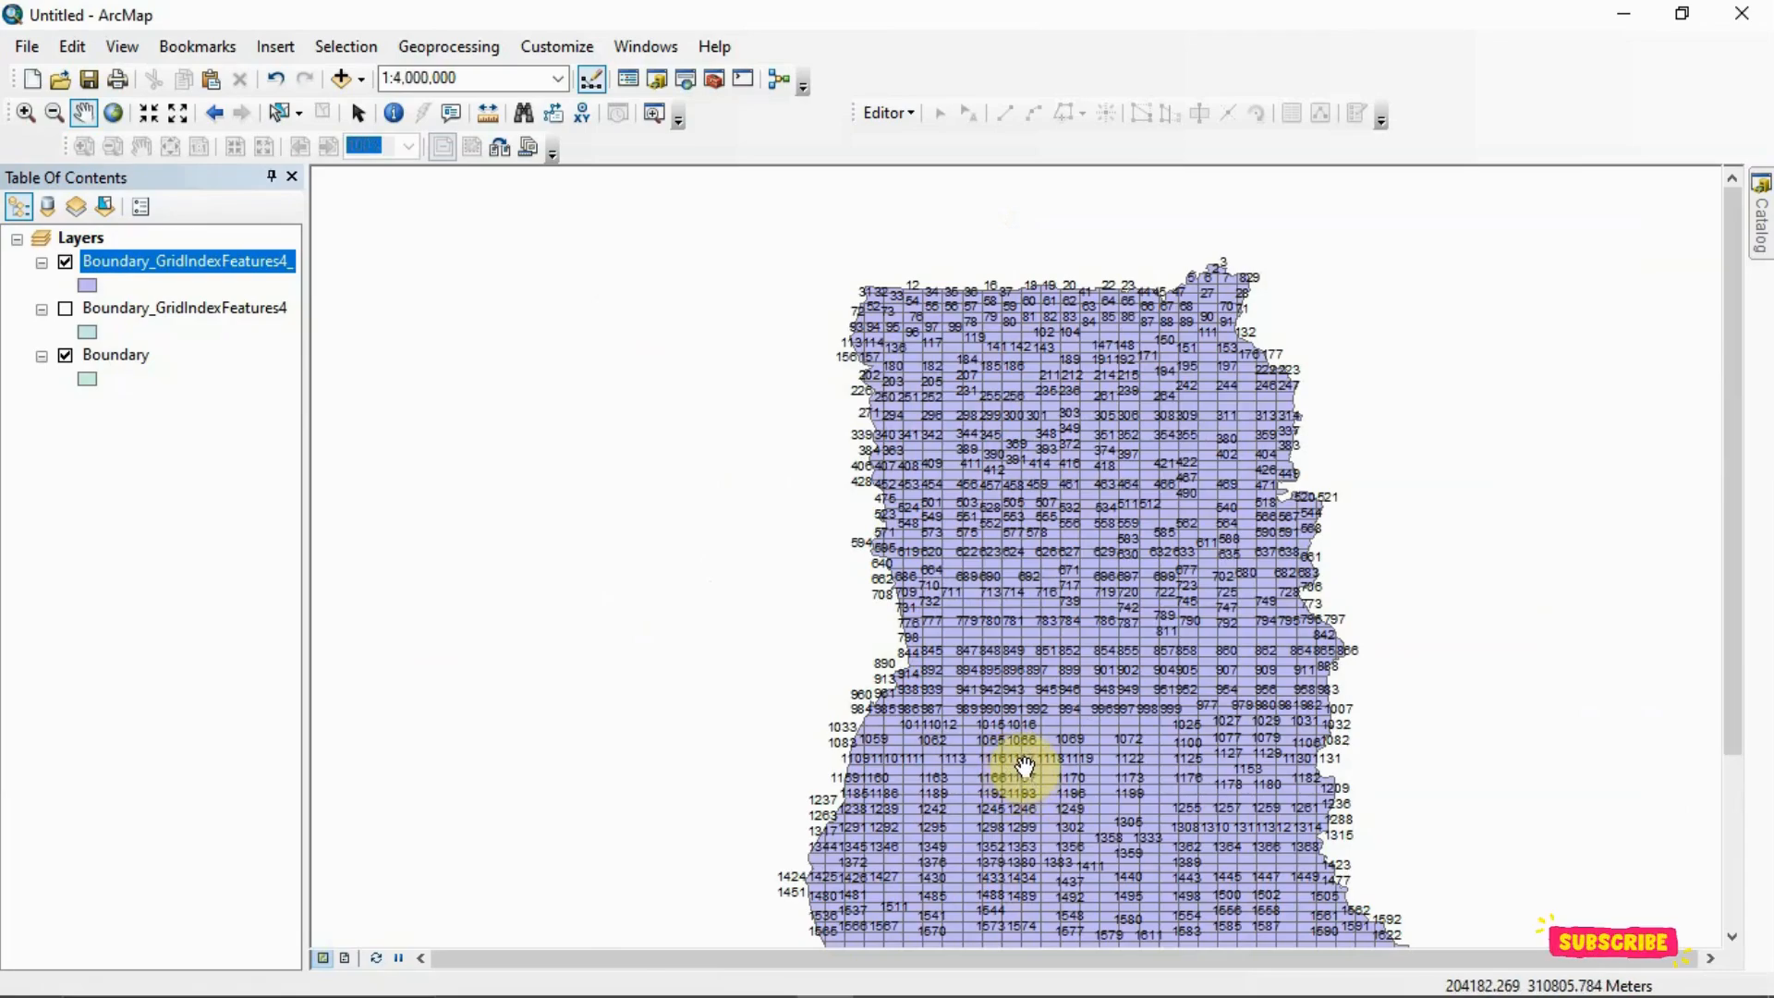
scroll(1024, 771, down, 2)
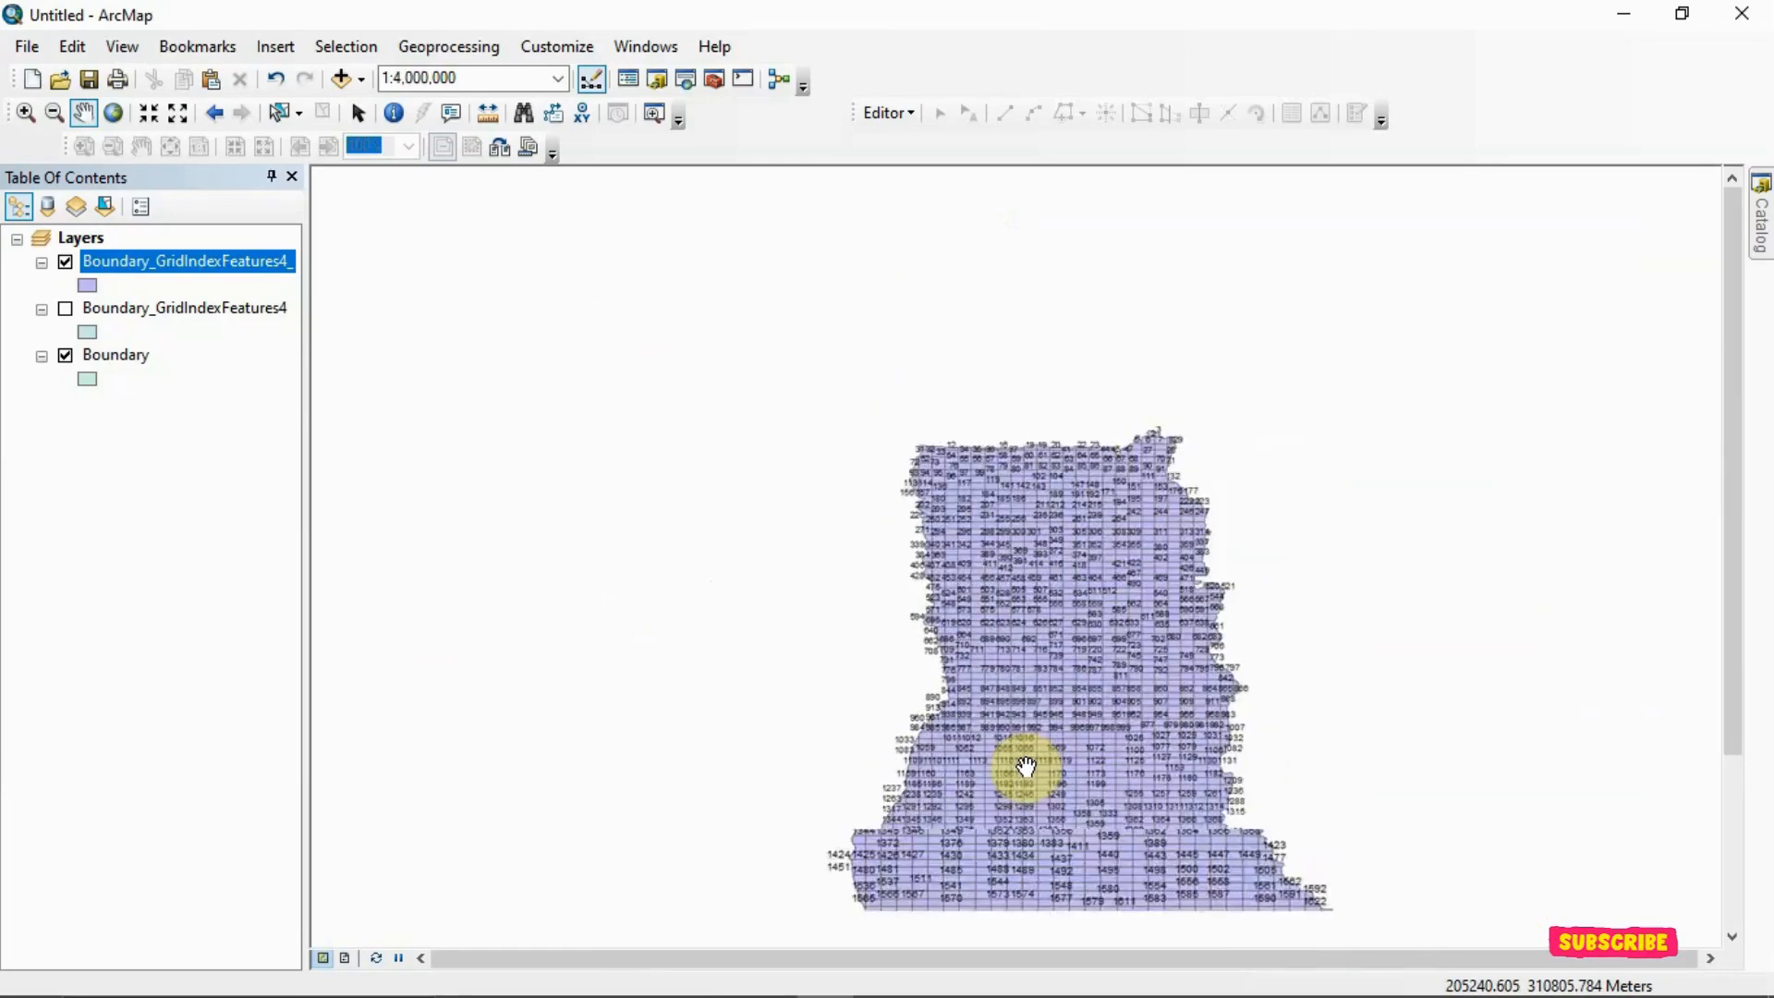
Open the attribute table of the clipped Boundary_GridIndexFeatures4_ layer and inspect the numbered cells in the northern part of the map
right_click(202, 261)
click(277, 342)
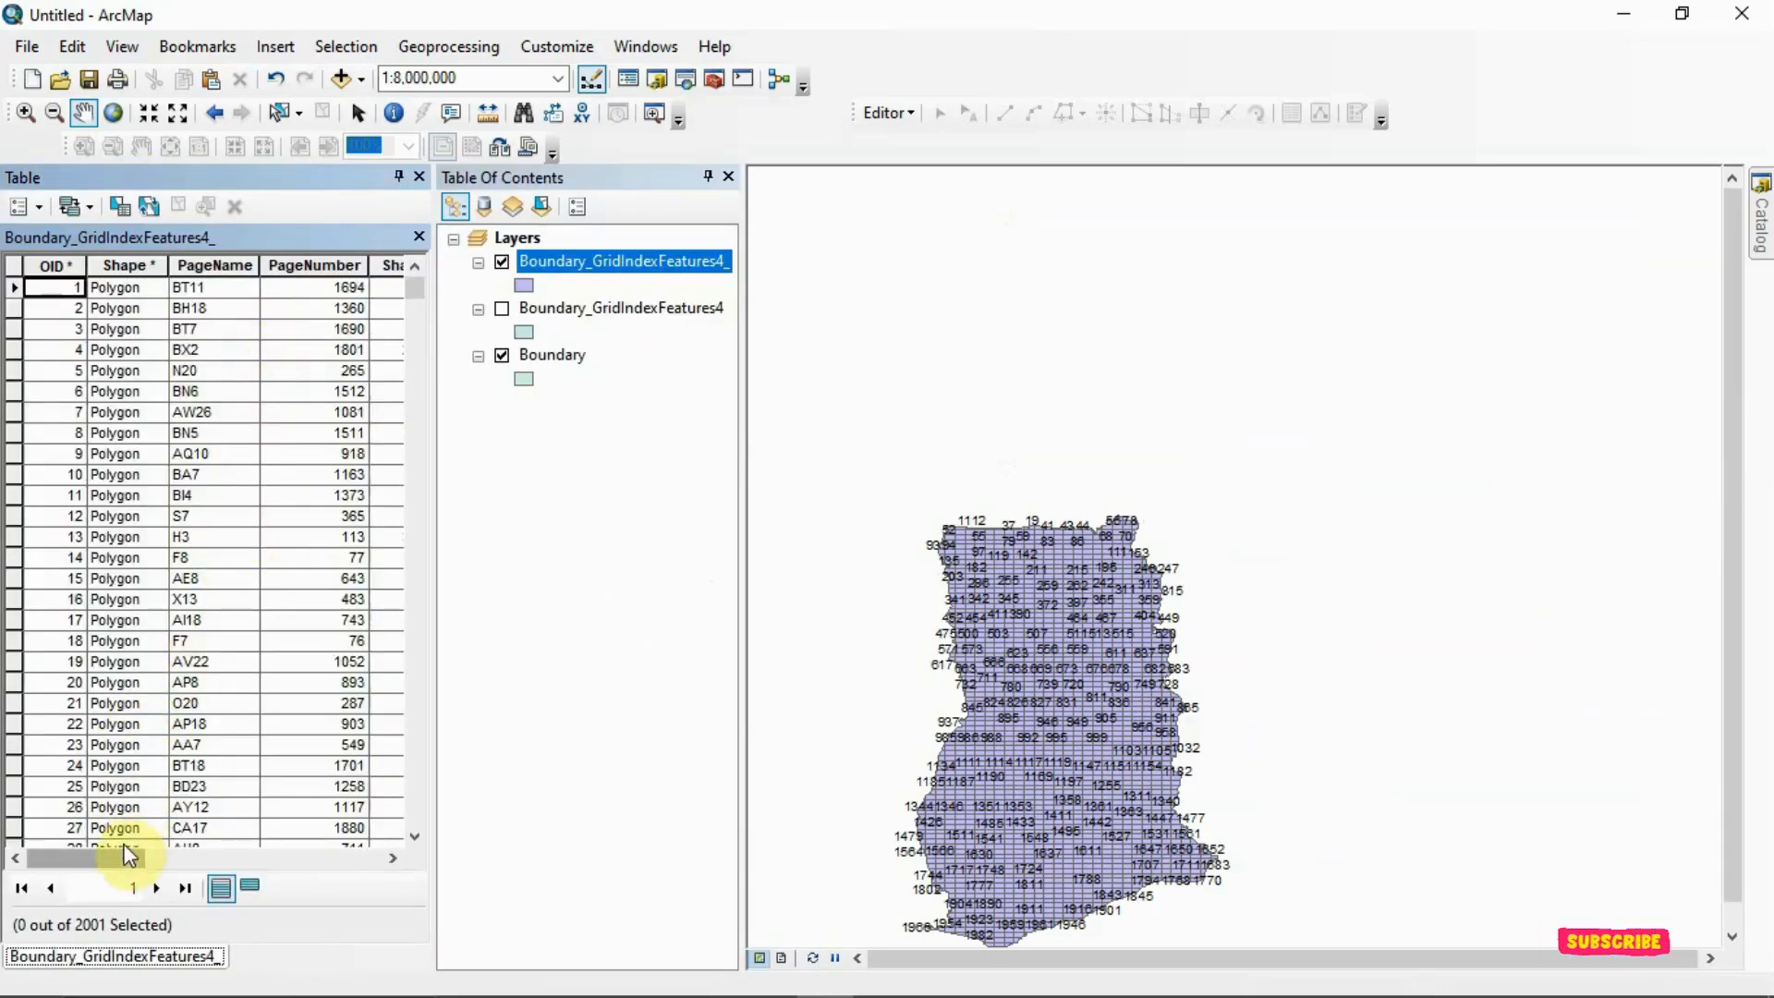
mouse_move(122, 857)
mouse_down()
mouse_move(332, 863)
mouse_move(127, 885)
mouse_up()
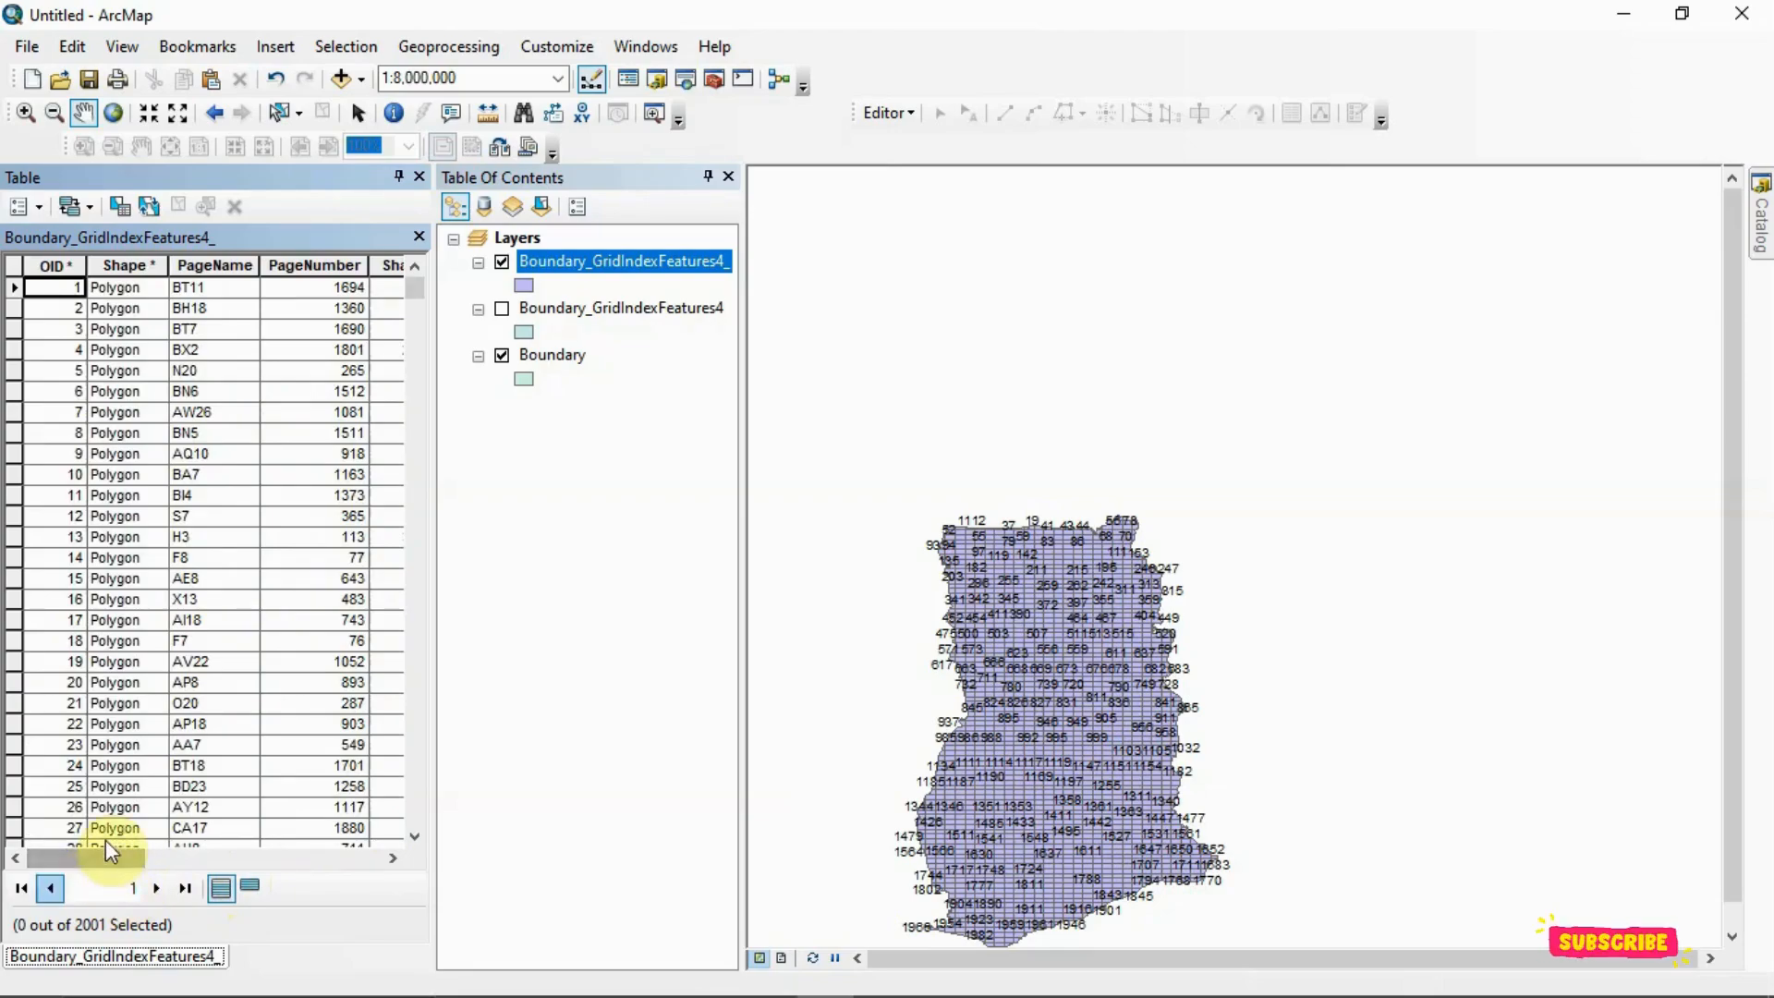
scroll(1050, 554, up, 2)
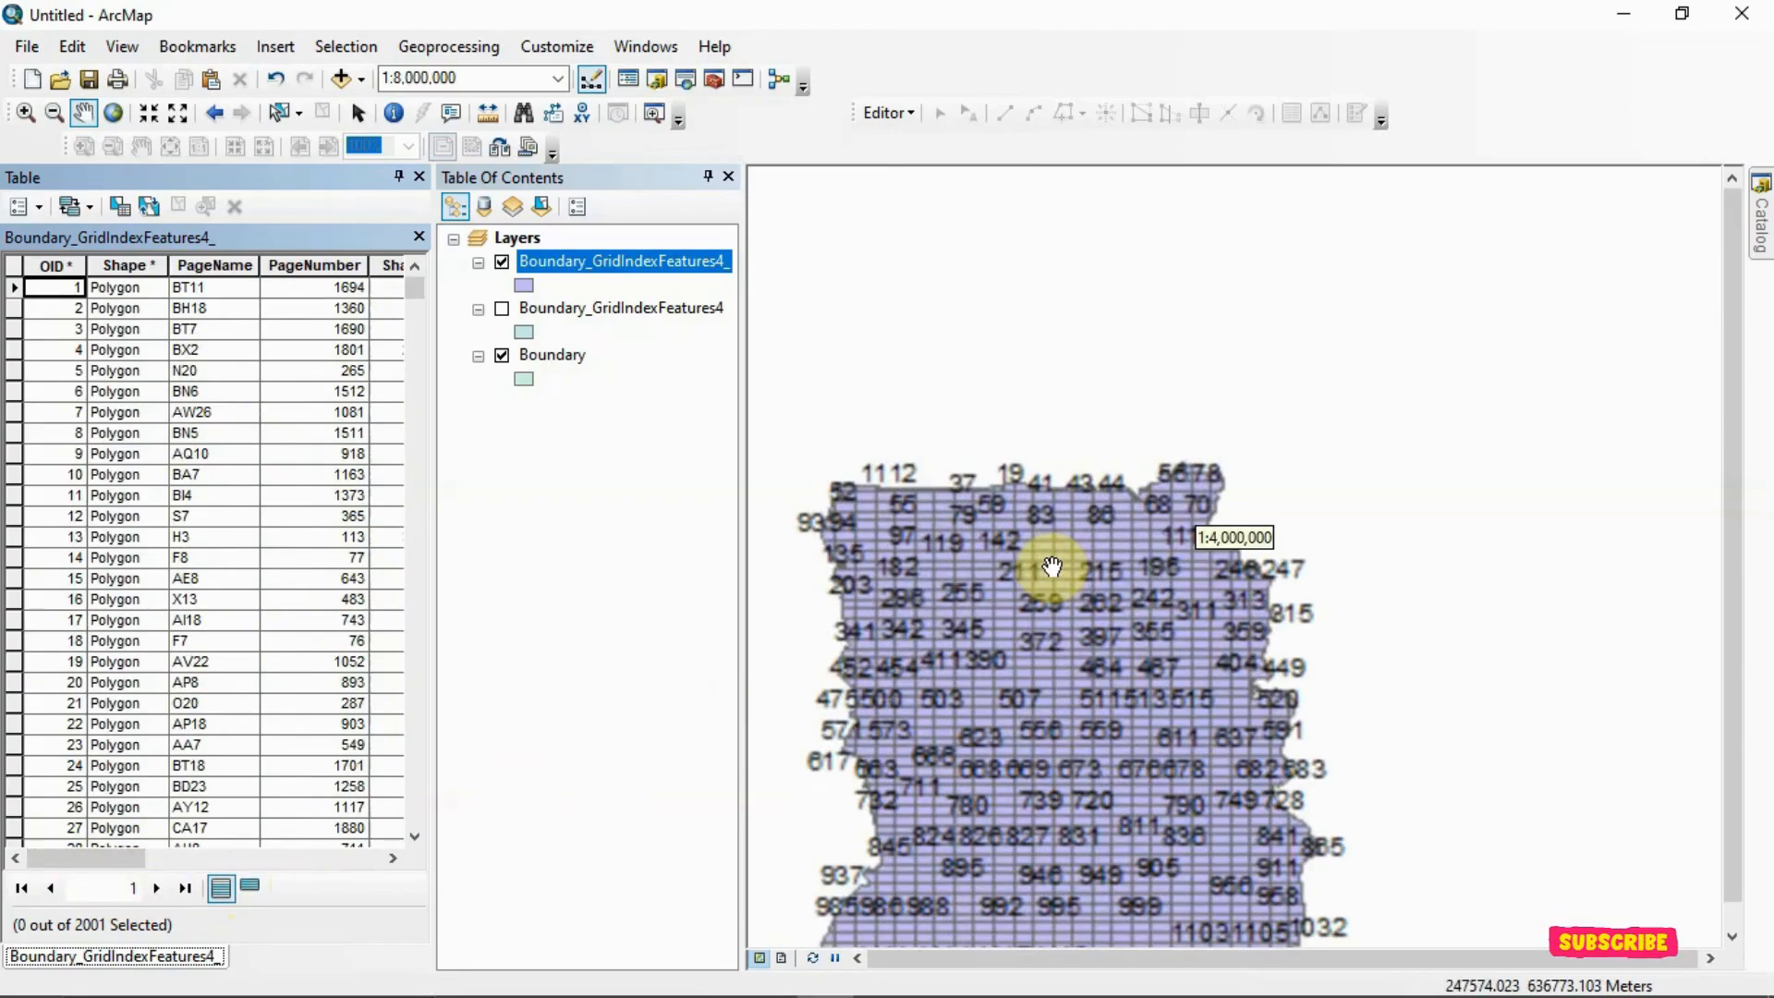
scroll(1057, 556, up, 1)
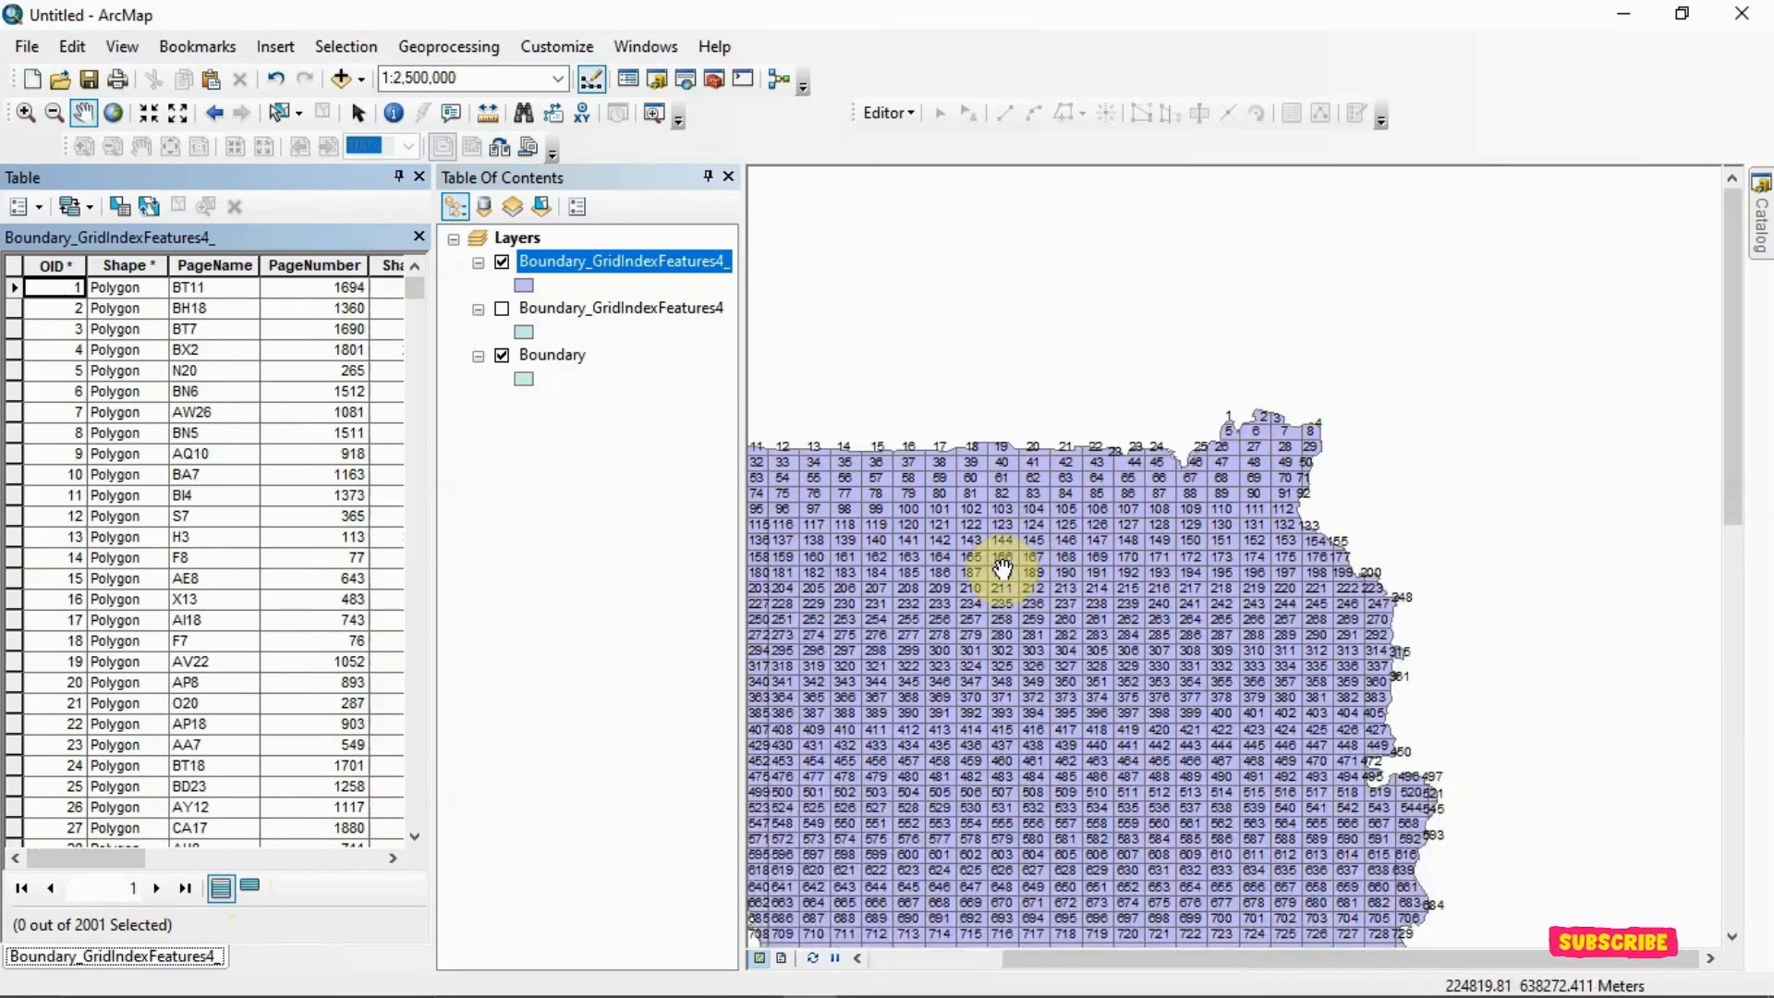
drag(1000, 572, 1173, 565)
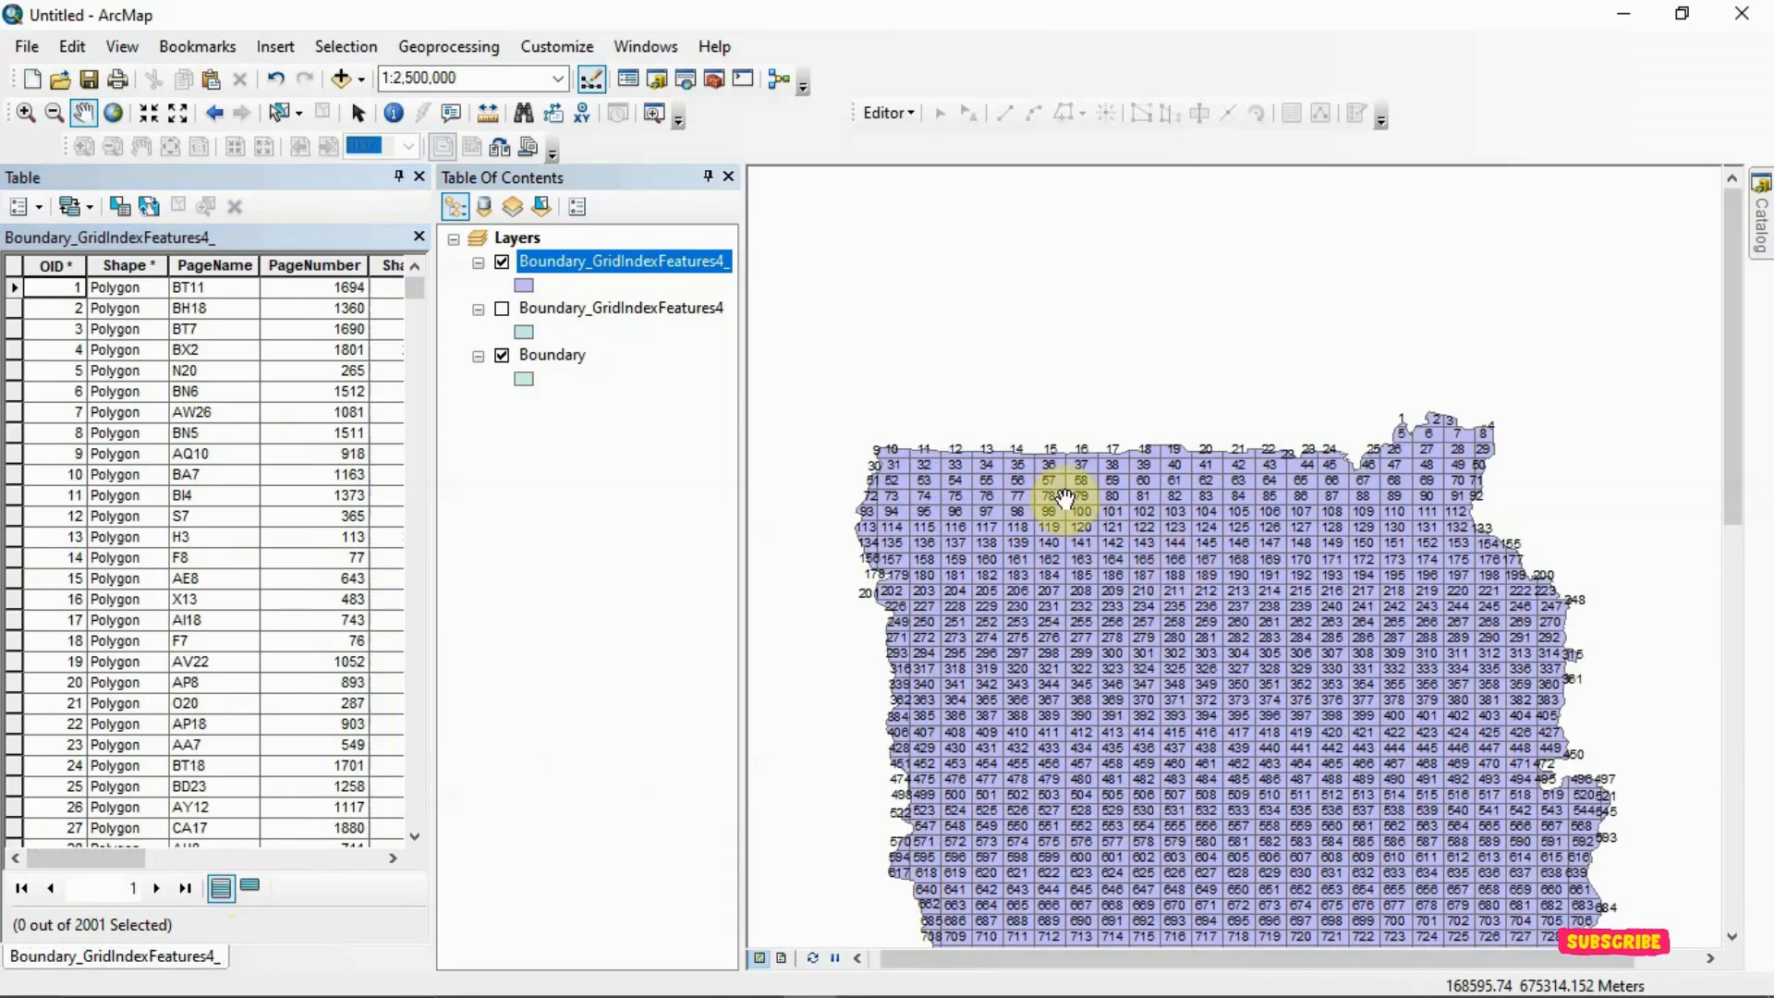